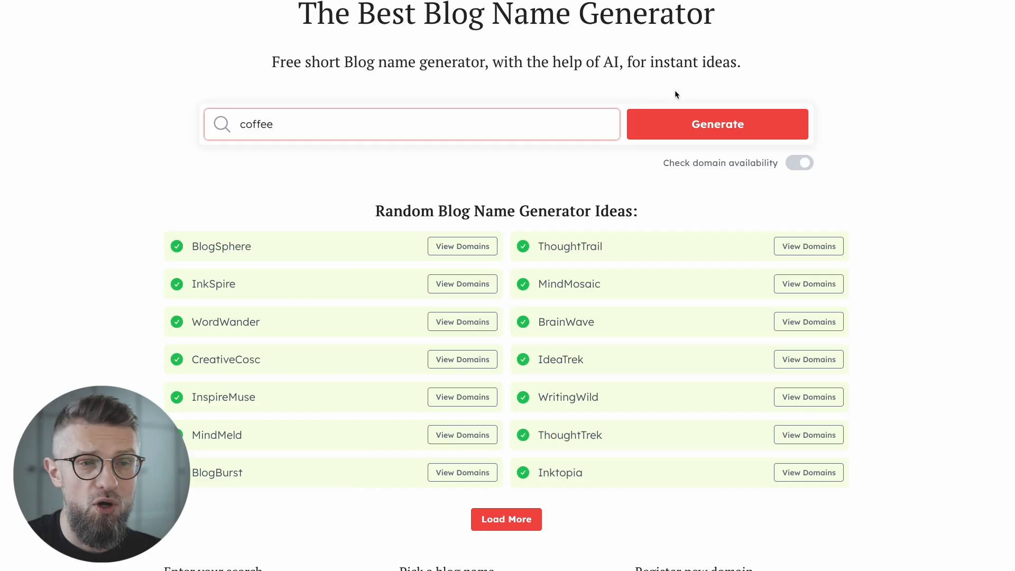
- Generate blog name ideas for the keyword "coffee"
left_click(735, 124)
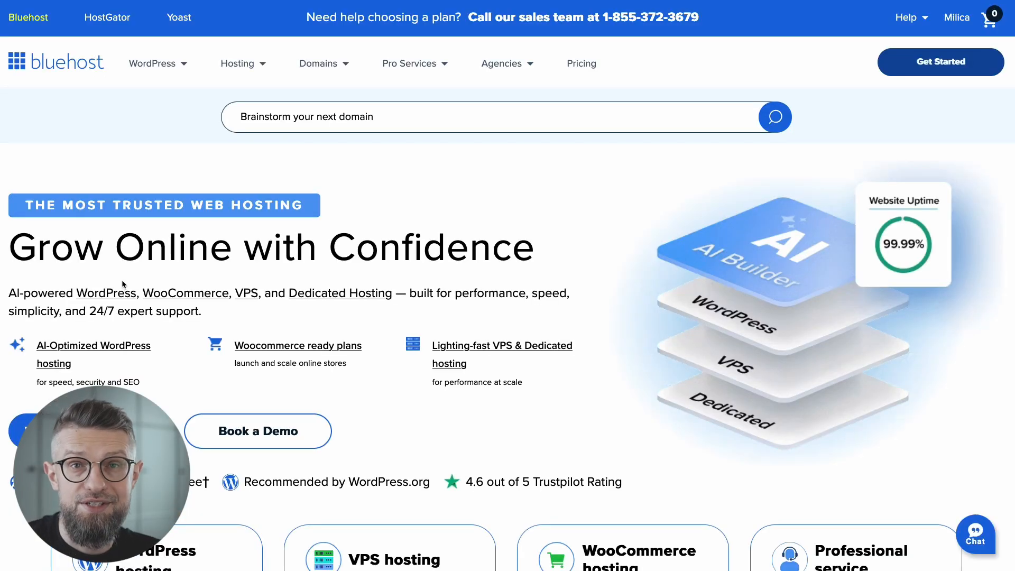
- Switch to the Bluehost site, open its hosting plans and select the Starter plan on the 36-month term
key("ctrl+minus")
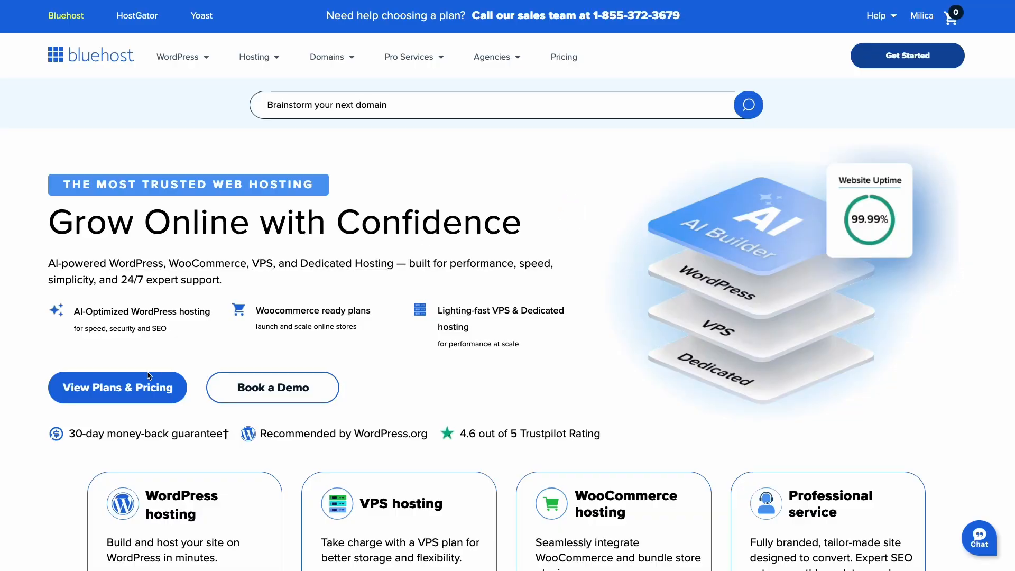
left_click(148, 376)
scroll(100, 376, "down", 4)
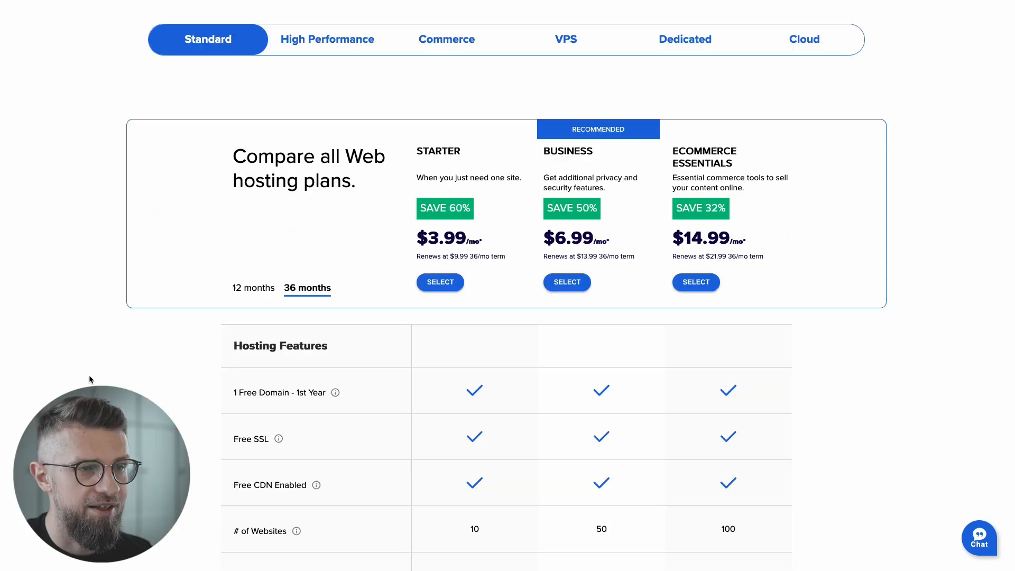
scroll(90, 380, "up", 1)
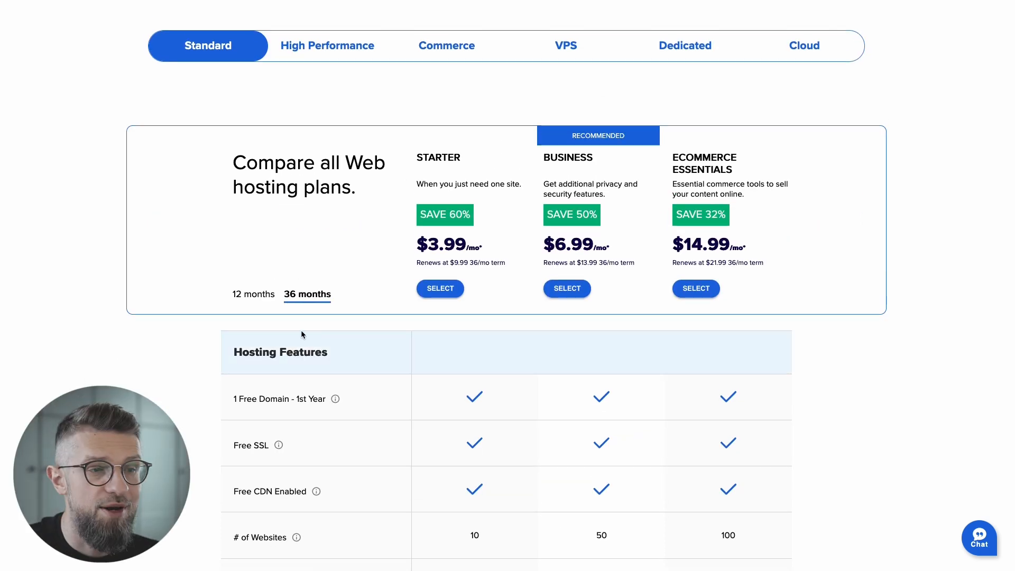
left_click(446, 292)
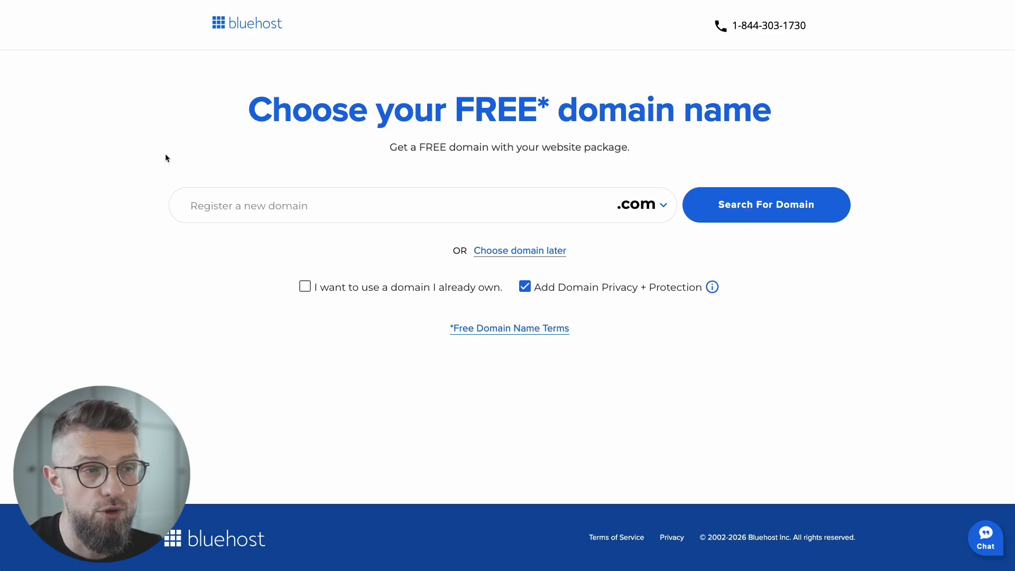
- Search for the new domain karolscoffeeblog with the .com extension
left_click(296, 204)
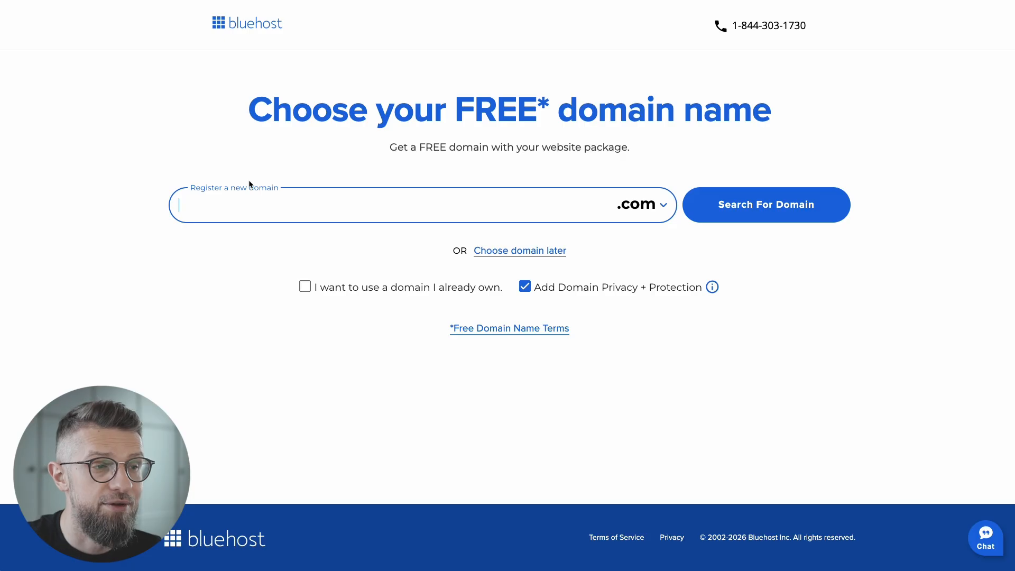
type("karo")
type("lscoffeeblog")
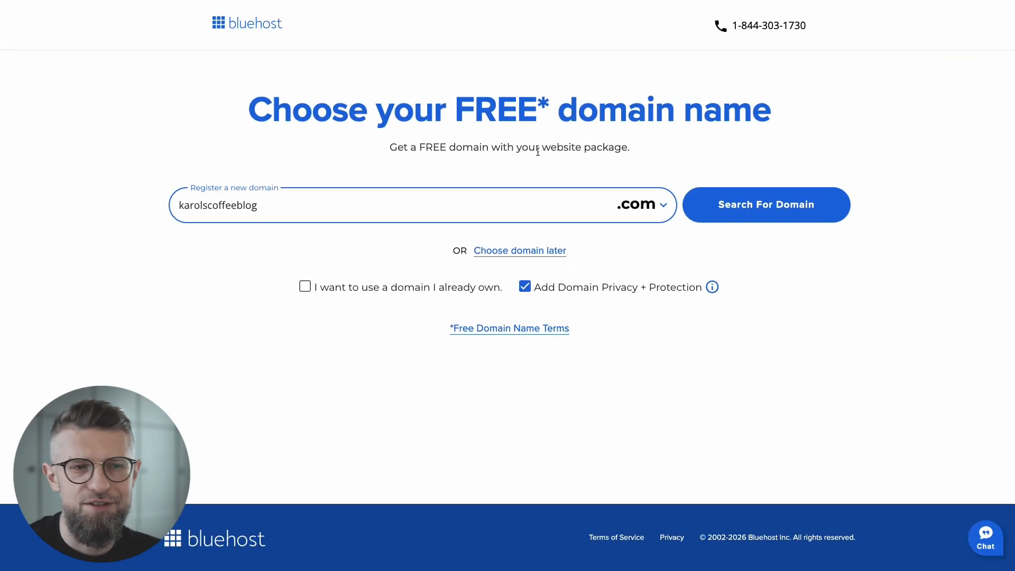
left_click(767, 218)
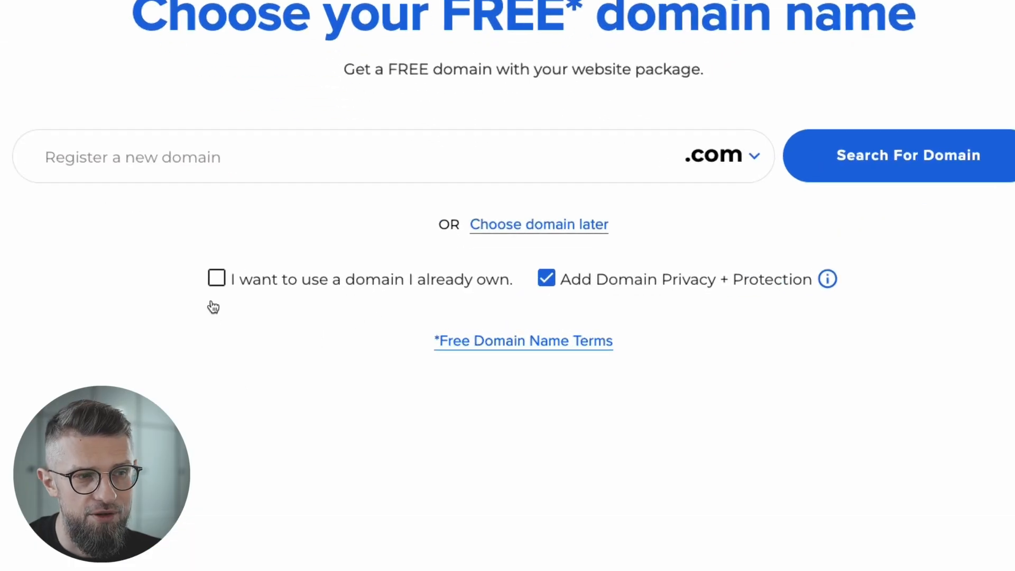
- Turn on the option to use an already owned domain, but postpone the domain choice and proceed to checkout
left_click(305, 287)
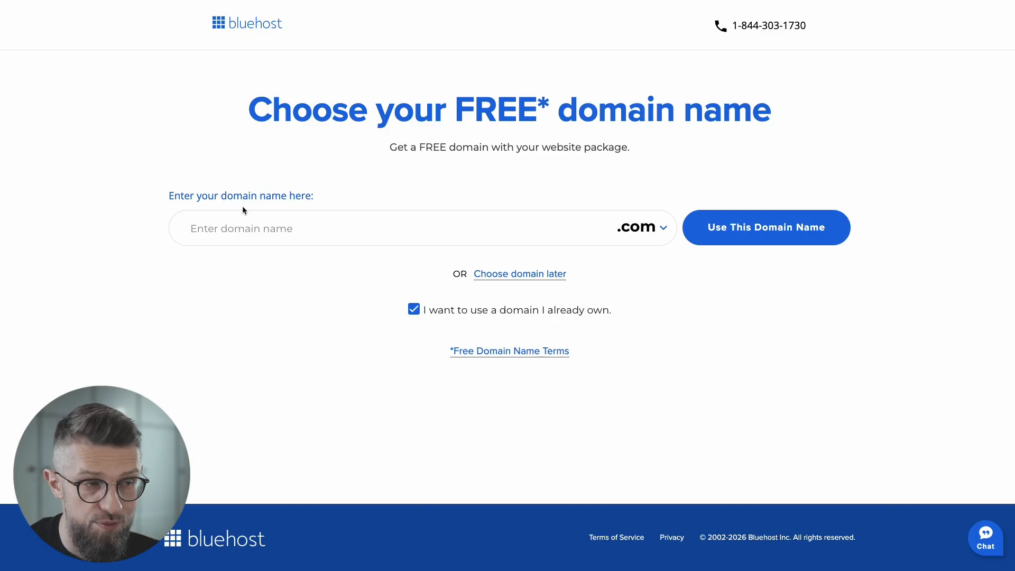
left_click(514, 276)
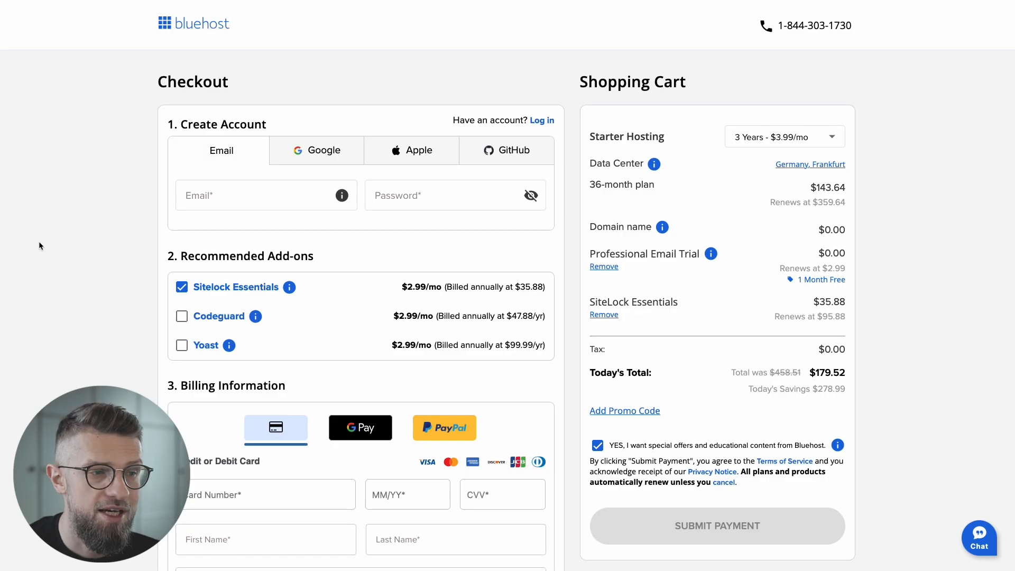
- Review the checkout form and remove the Sitelock Essentials add-on from the order
scroll(80, 316, "down", 1)
scroll(80, 316, "down", 1)
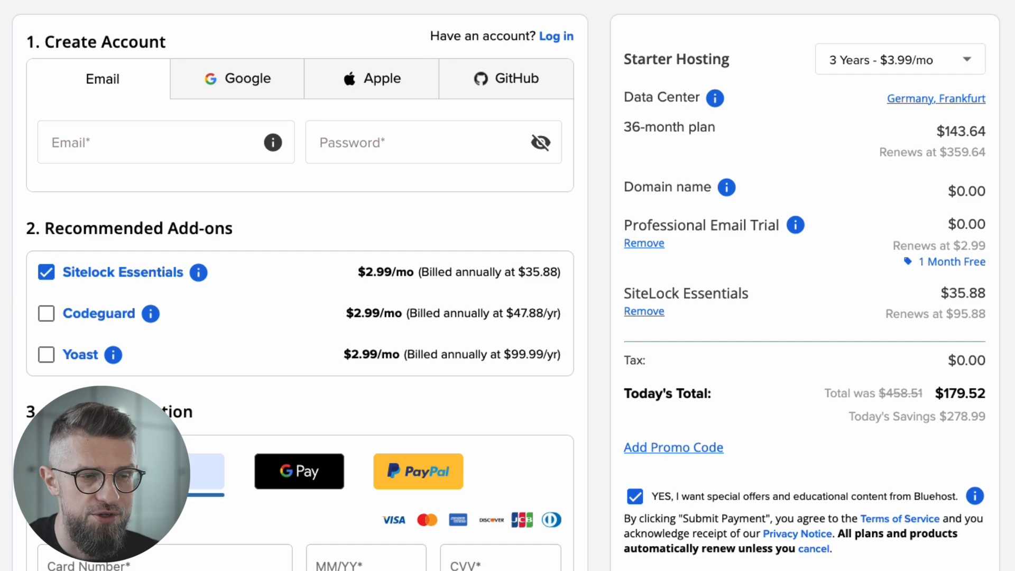
scroll(86, 317, "down", 5)
scroll(87, 318, "up", 6)
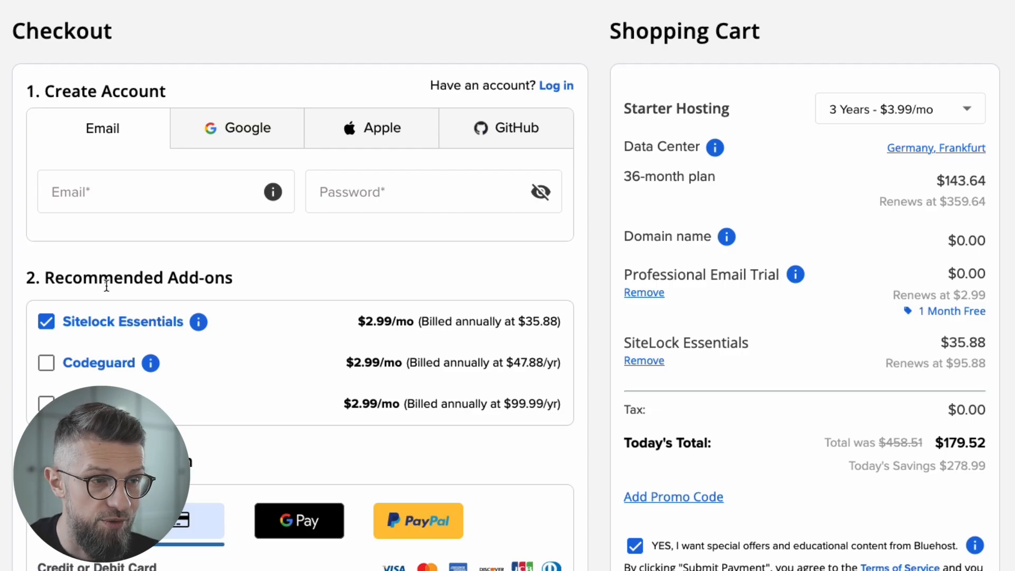
left_click(46, 324)
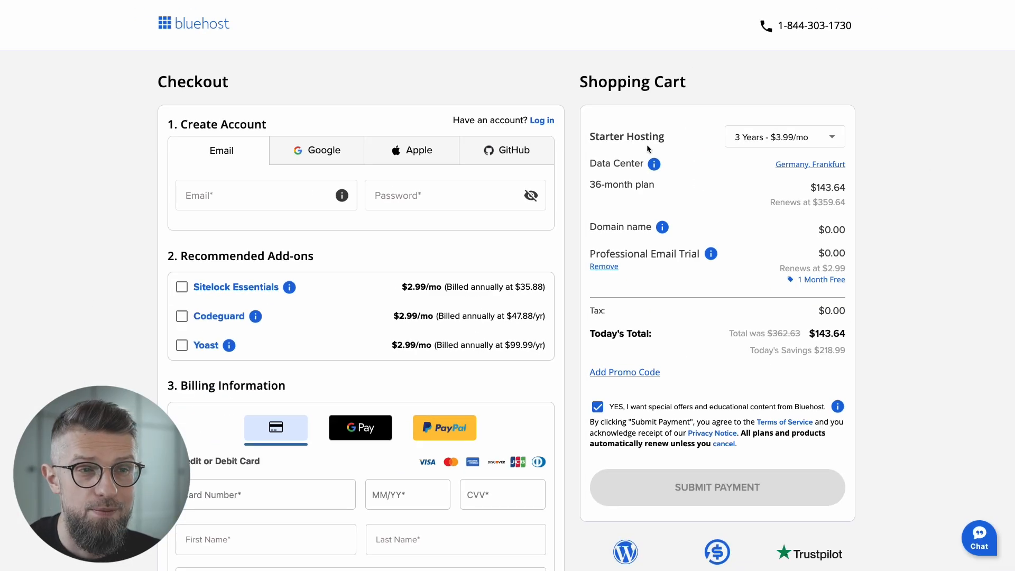
- Keep the 3 Years term for Starter Hosting and set its data center to USA, Arizona
left_click(772, 138)
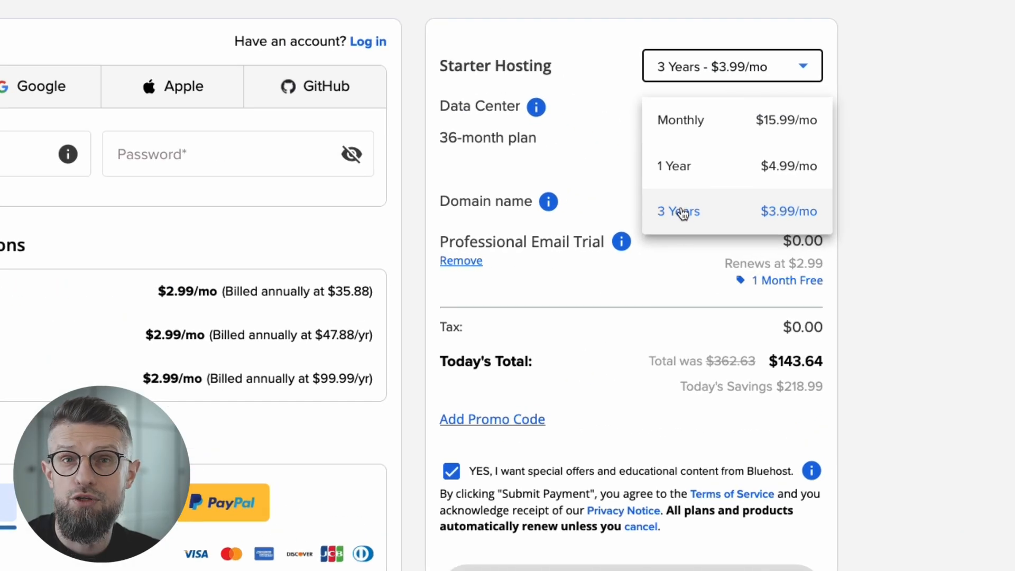
left_click(656, 229)
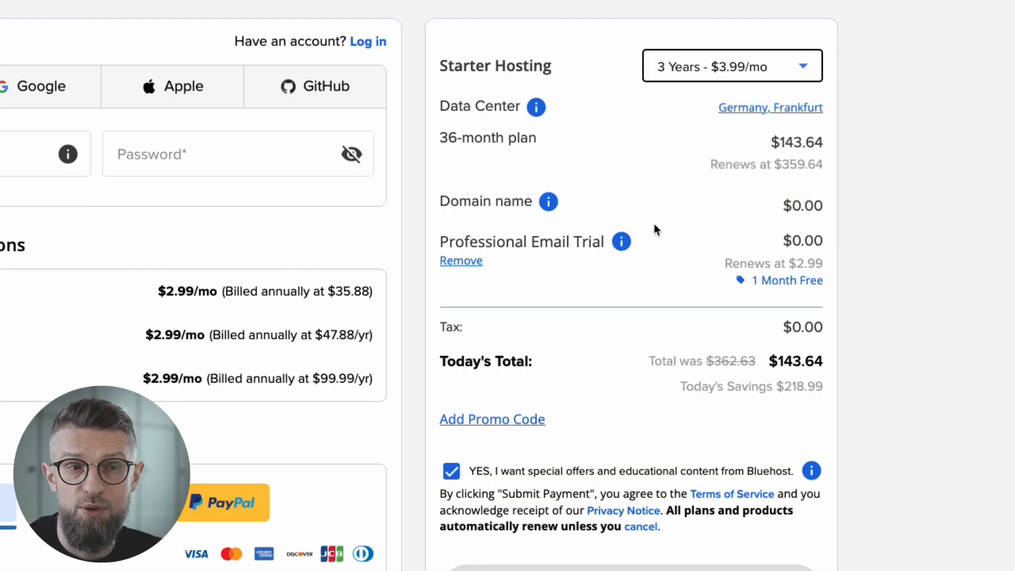
left_click(769, 108)
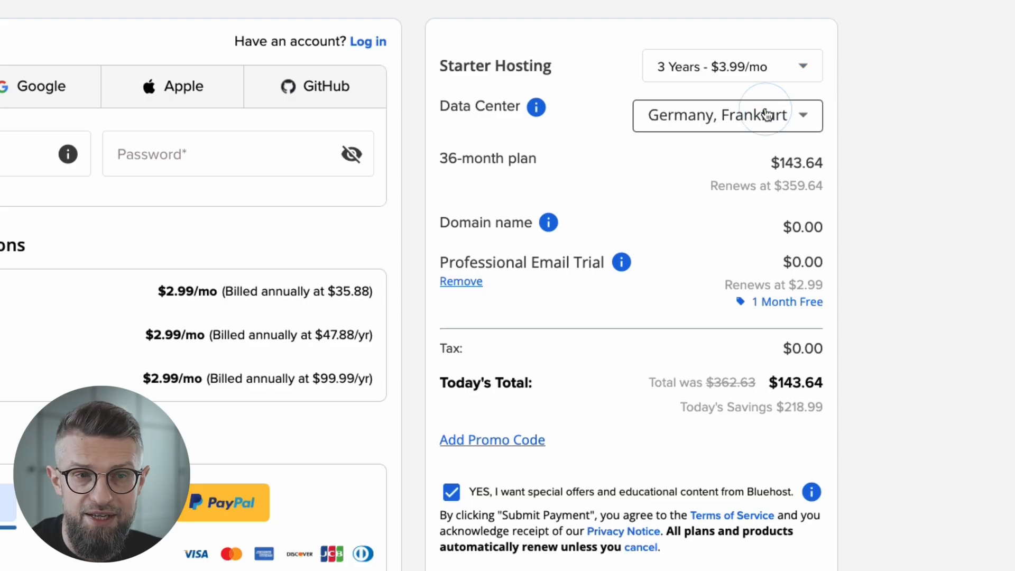
left_click(710, 127)
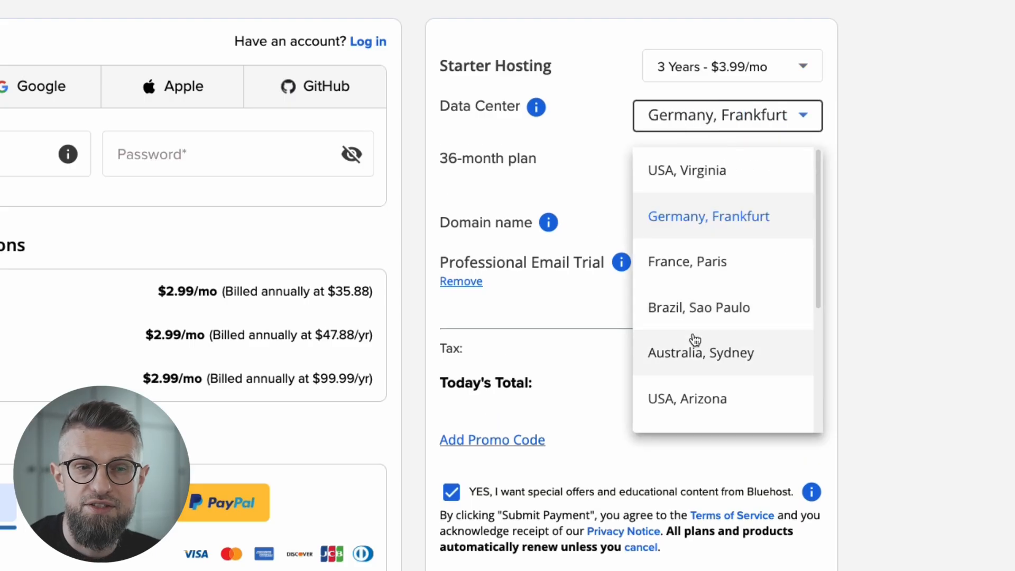
scroll(695, 340, "down", 1)
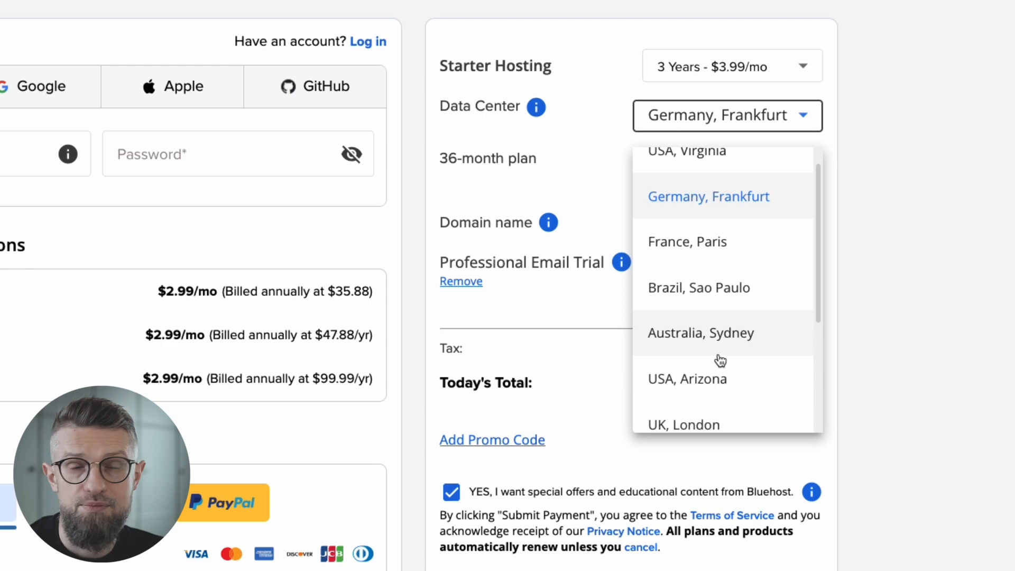
scroll(727, 280, "down", 2)
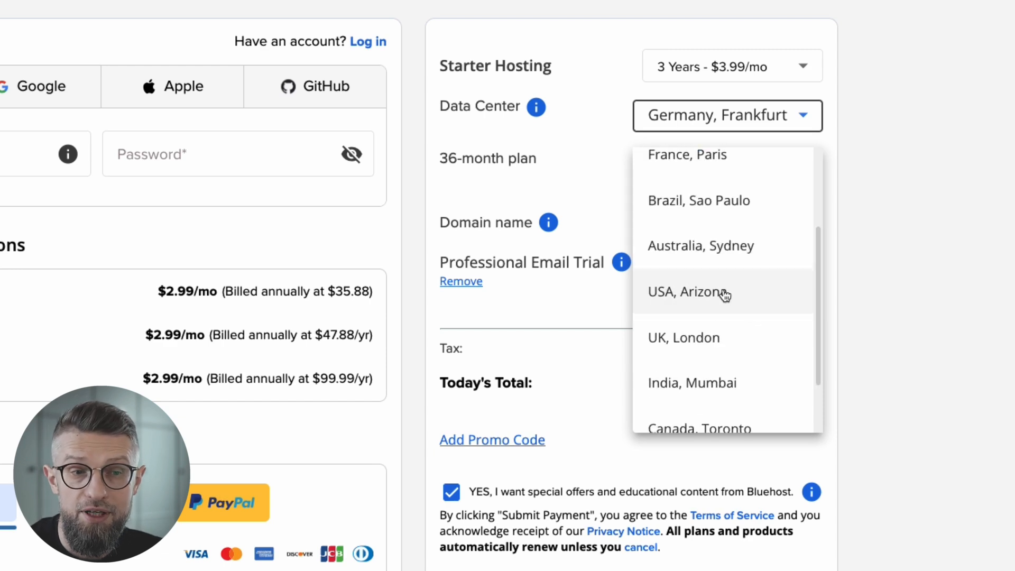
left_click(709, 310)
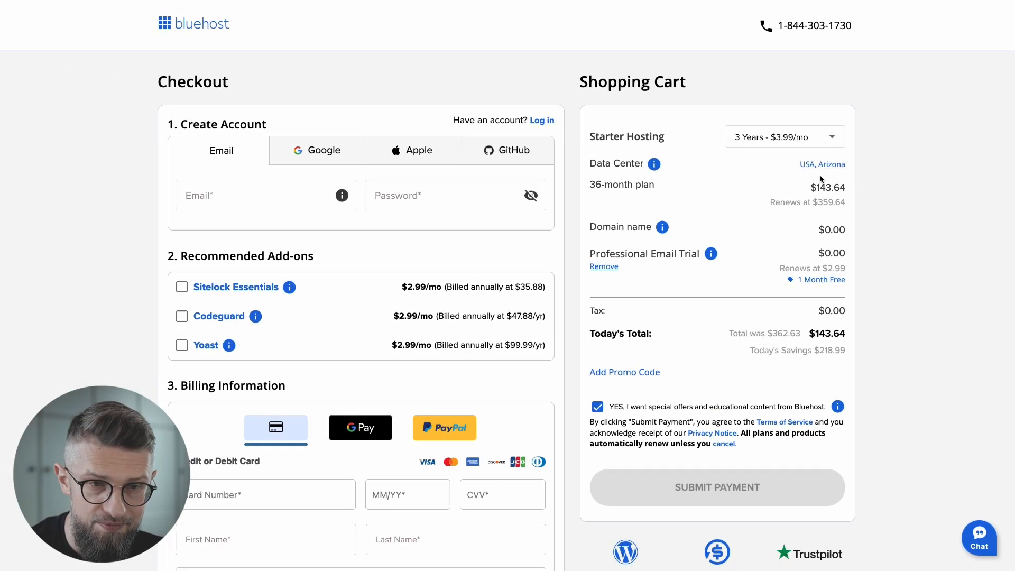
scroll(154, 302, "down", 3)
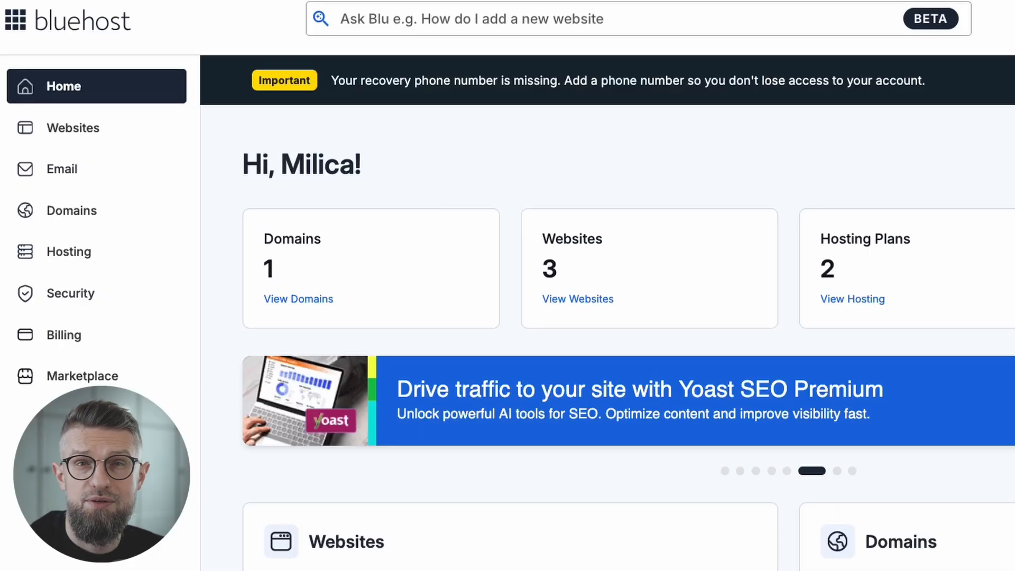
- Open the Welcome website's overview from the account's list of websites and launch its WordPress admin
left_click(94, 135)
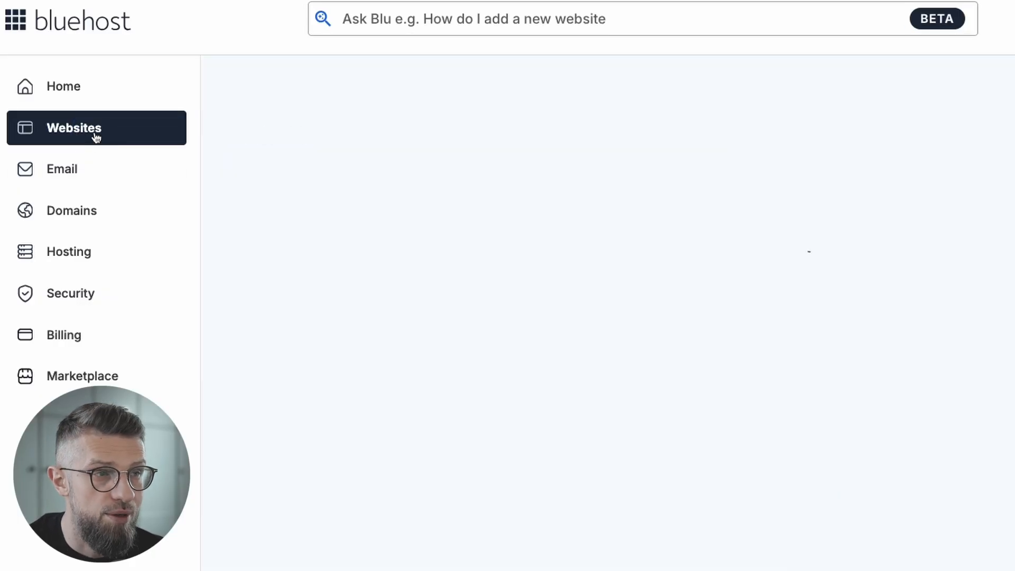
left_click(788, 147)
left_click(671, 213)
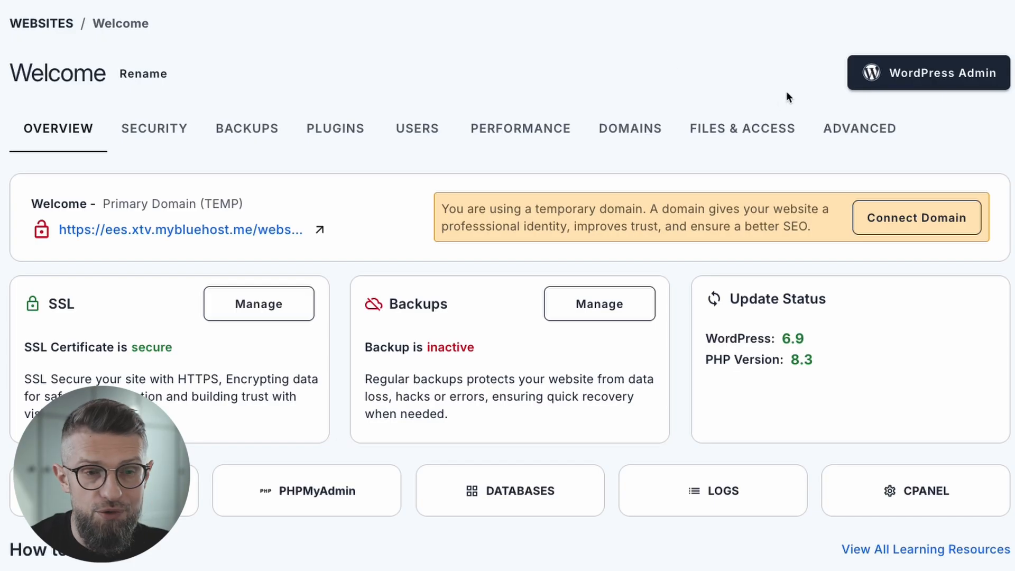
scroll(545, 310, "down", 3)
scroll(567, 351, "up", 3)
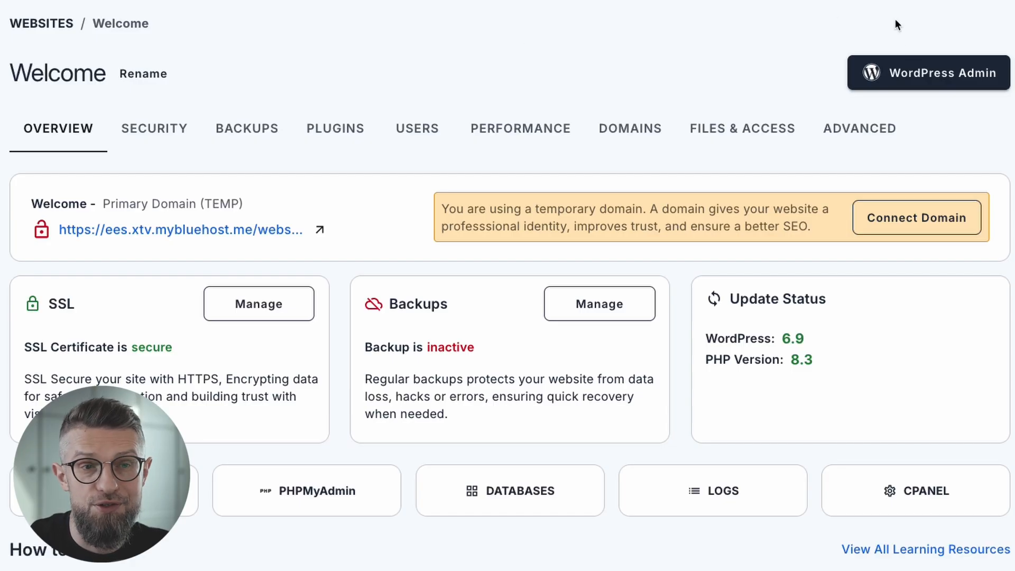
left_click(931, 78)
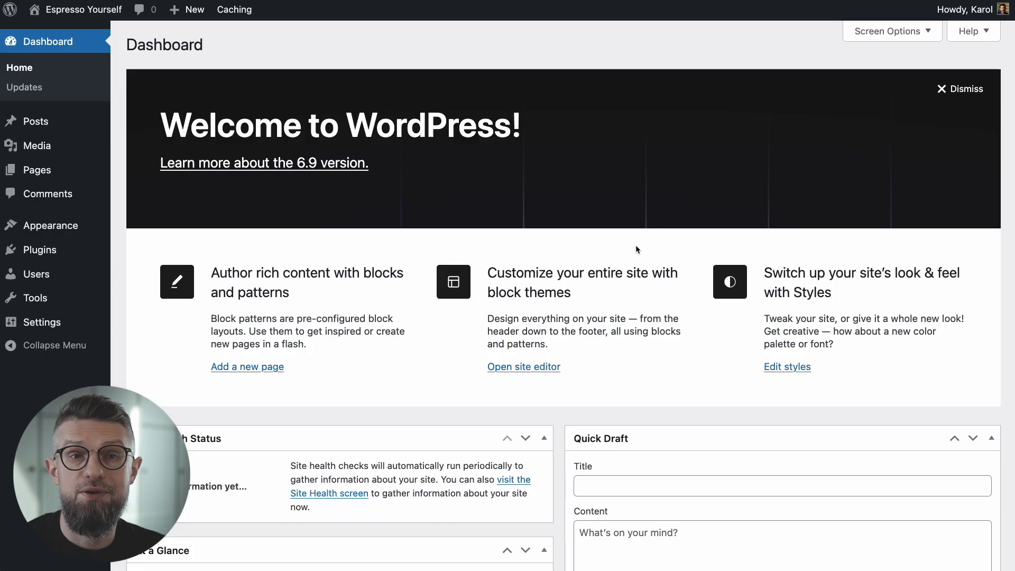
- Examine the WordPress dashboard and the live front page of the Espresso Yourself site
scroll(322, 238, "down", 5)
scroll(323, 254, "up", 5)
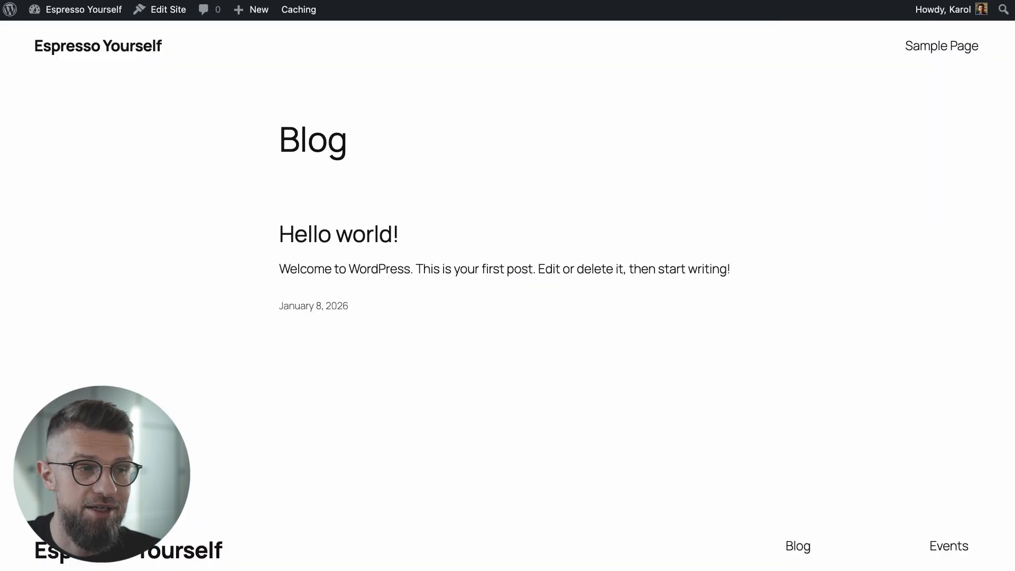
left_click(77, 53)
scroll(181, 292, "down", 1)
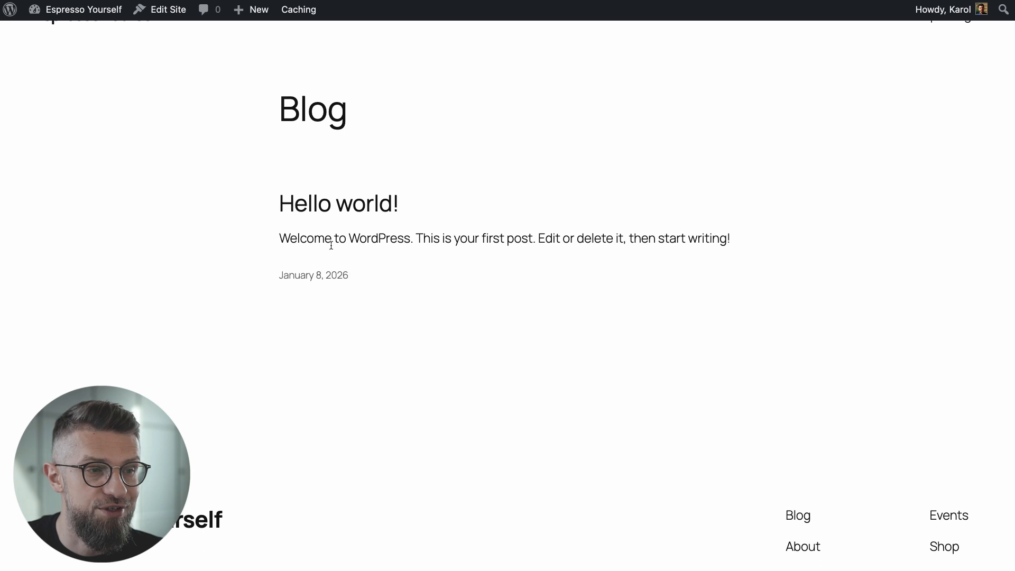
scroll(215, 341, "up", 1)
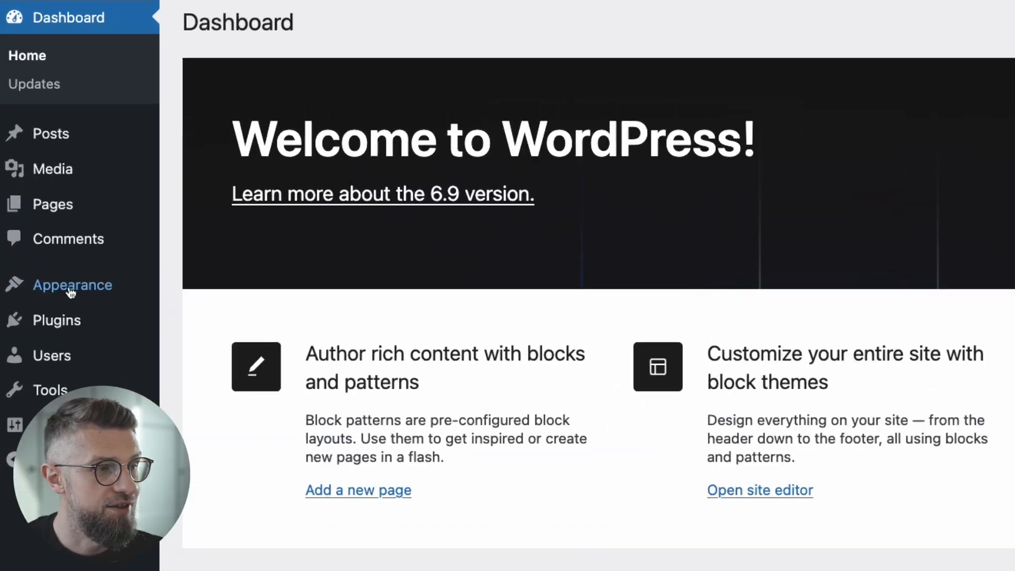
- Open the theme directory for adding a new theme to the WordPress site
mouse_move(23, 228)
left_click(234, 294)
left_click(391, 27)
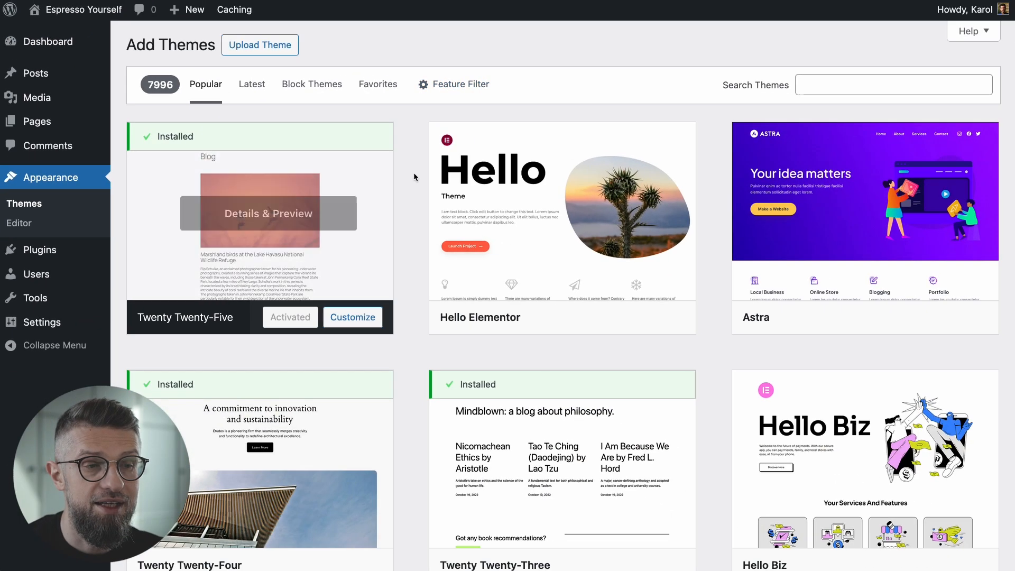
- Browse the popular themes and search the theme directory for "neve"
scroll(611, 233, "down", 6)
scroll(414, 219, "down", 3)
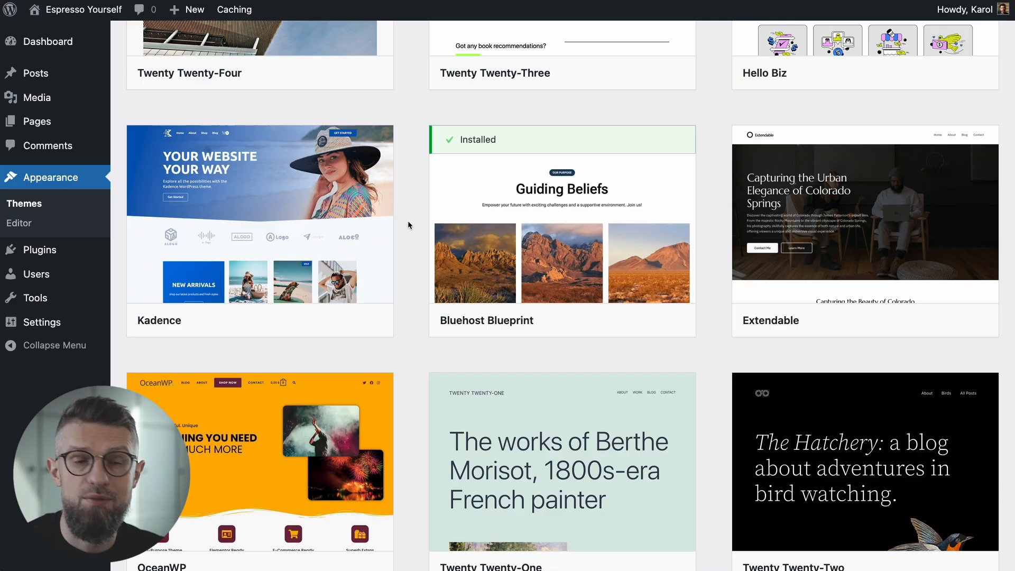
scroll(406, 238, "down", 6)
scroll(404, 256, "down", 14)
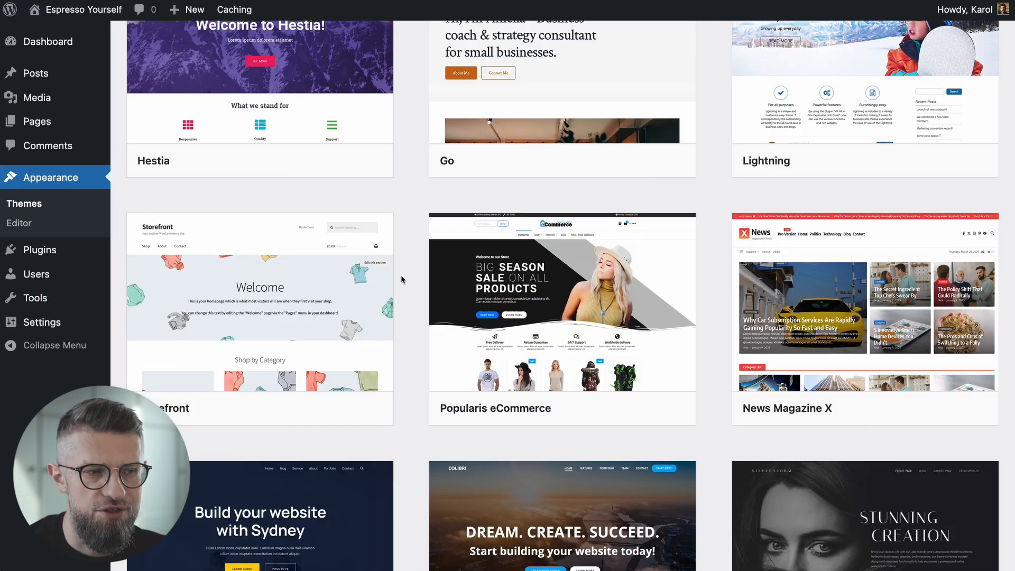
scroll(404, 257, "up", 14)
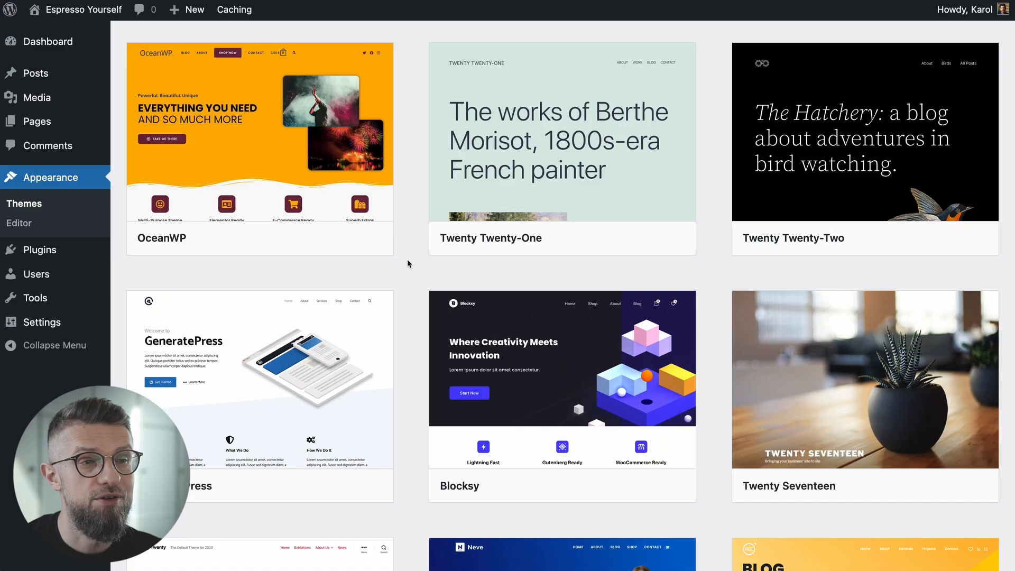
scroll(408, 259, "up", 10)
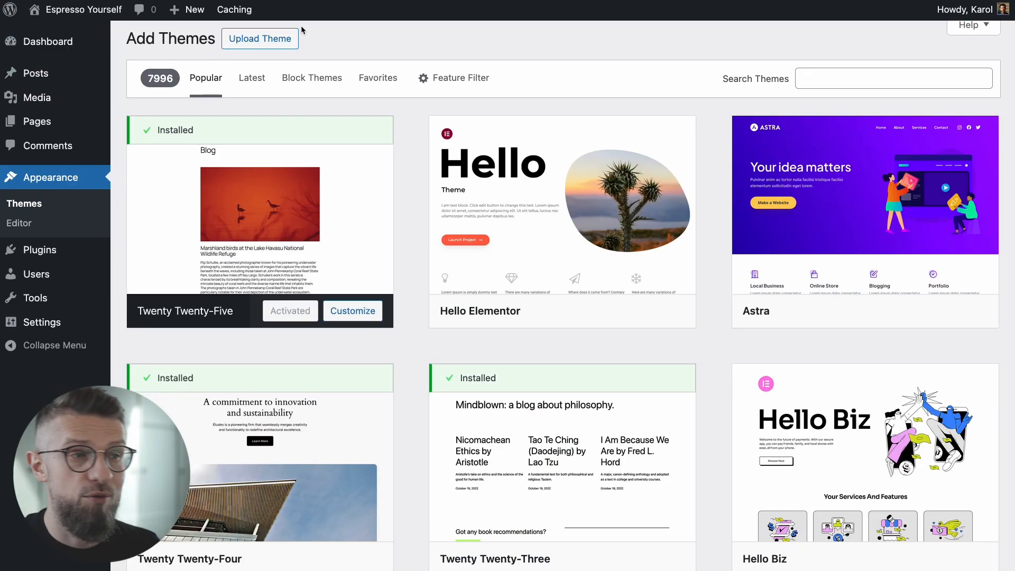
left_click(857, 77)
type("neve")
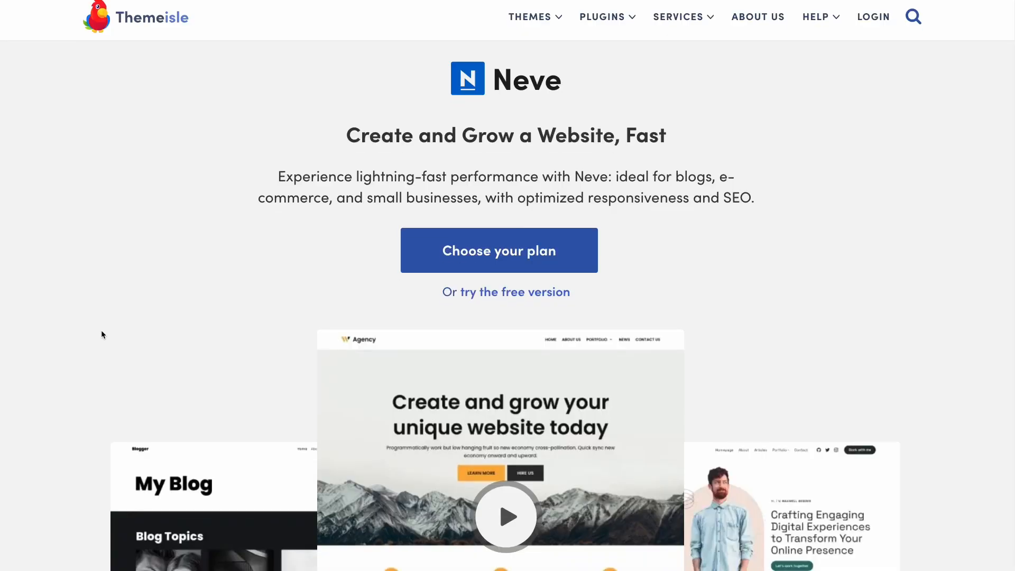
- Examine the Neve theme's feature page and its starter designs, including those in the eCommerce category
scroll(44, 354, "down", 10)
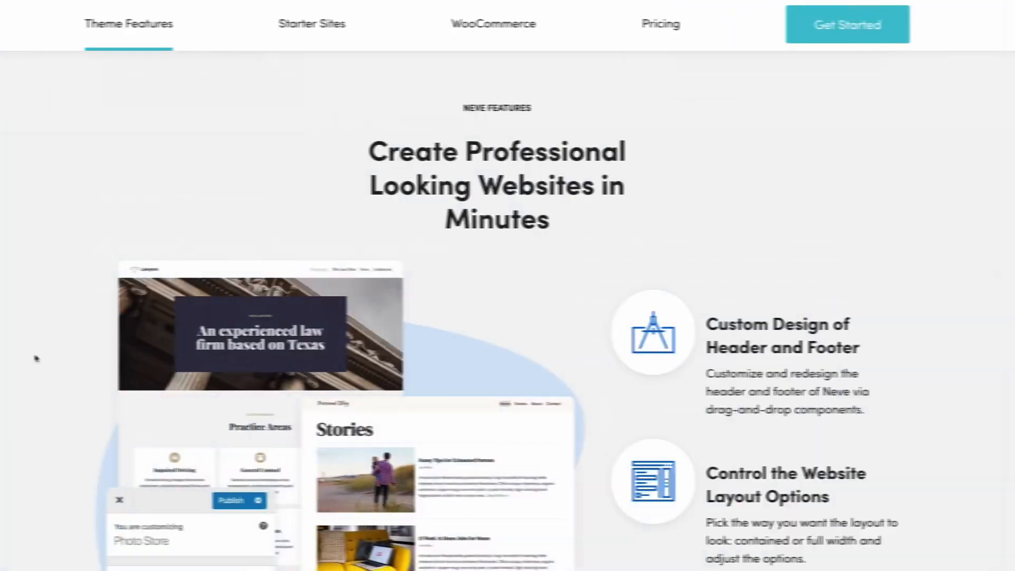
scroll(43, 355, "down", 7)
scroll(44, 358, "down", 5)
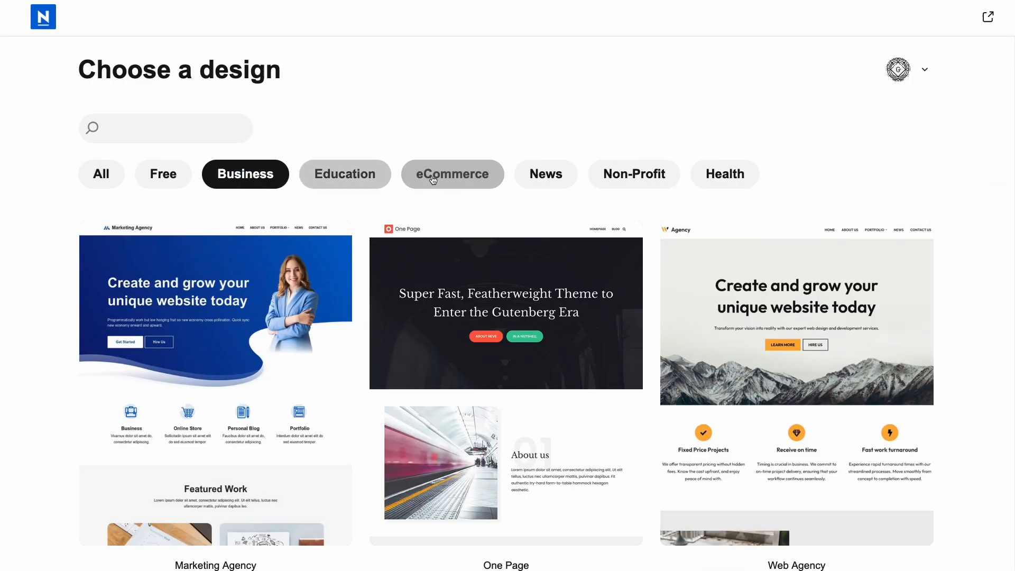
left_click(433, 179)
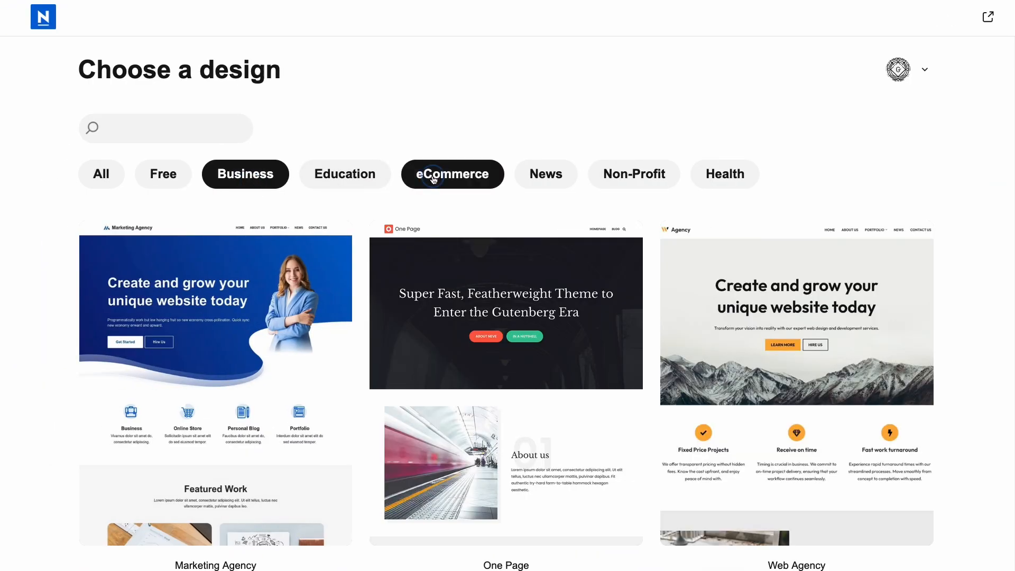
scroll(437, 135, "down", 2)
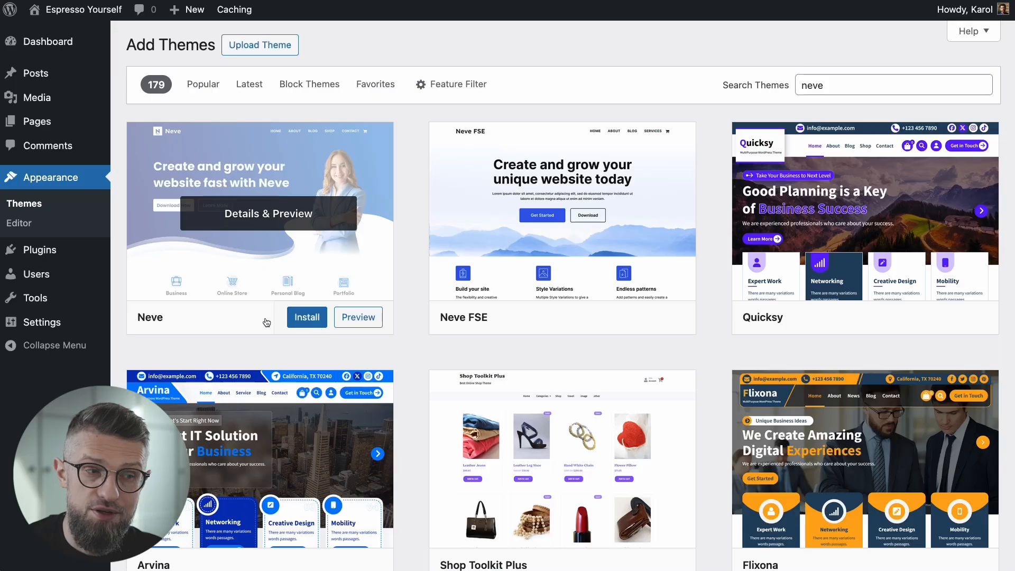
- Install and activate the Neve theme, and open its starter templates
left_click(298, 316)
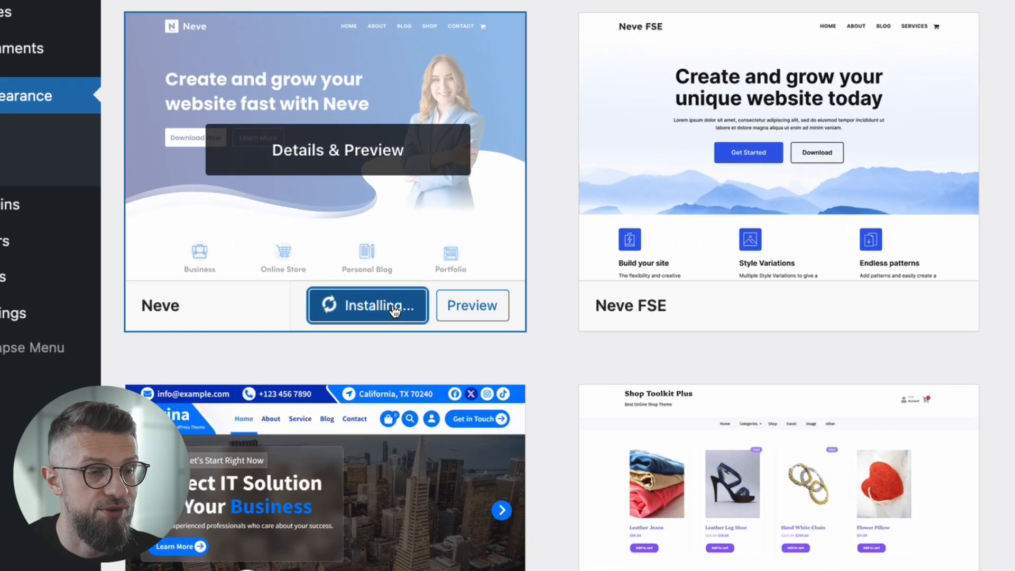
left_click(356, 310)
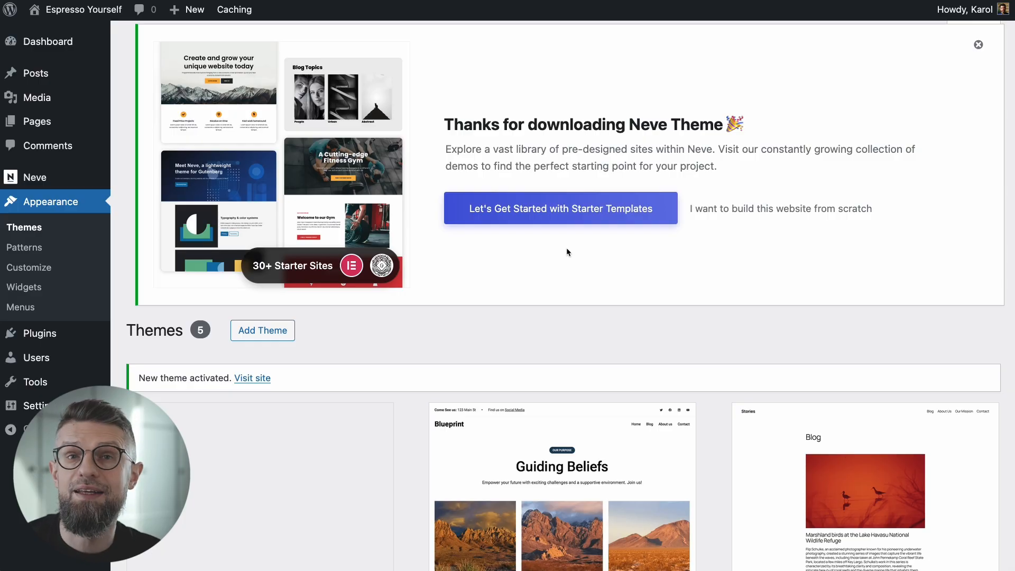
left_click(586, 217)
left_click(557, 210)
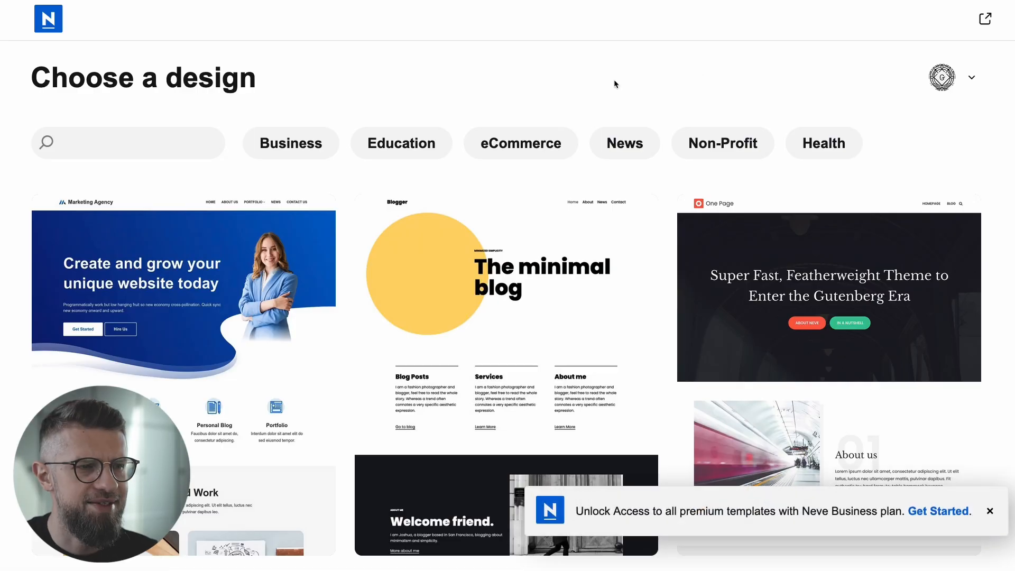
- Look through the full collection of Neve starter designs, including the PRO ones
scroll(609, 81, "down", 1)
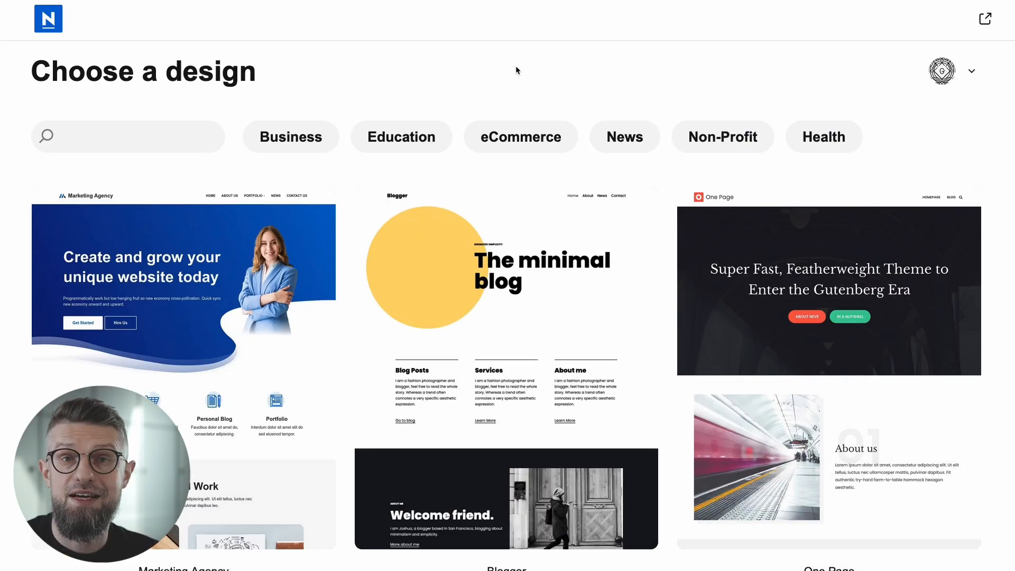
scroll(517, 74, "down", 20)
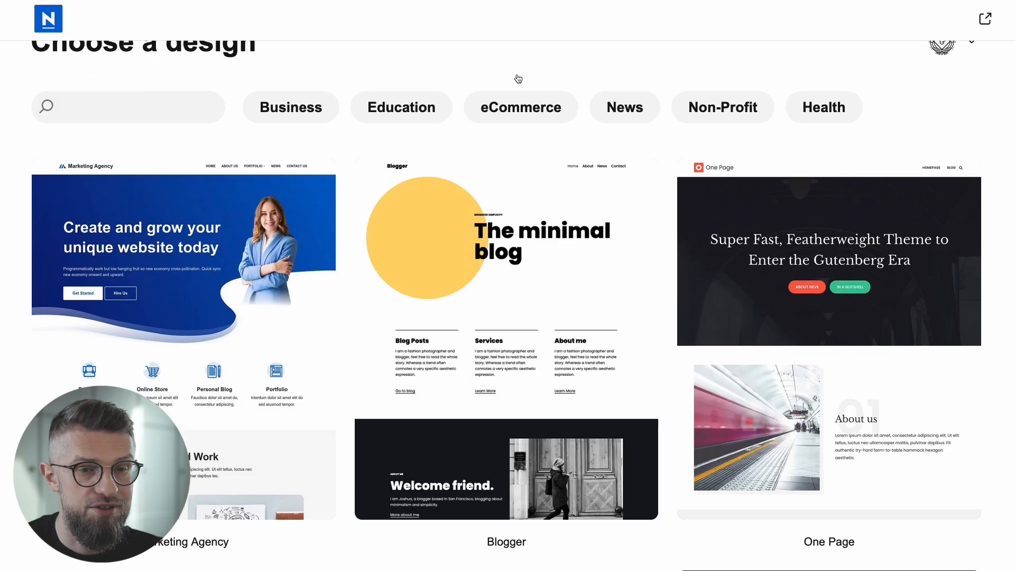
scroll(582, 120, "down", 10)
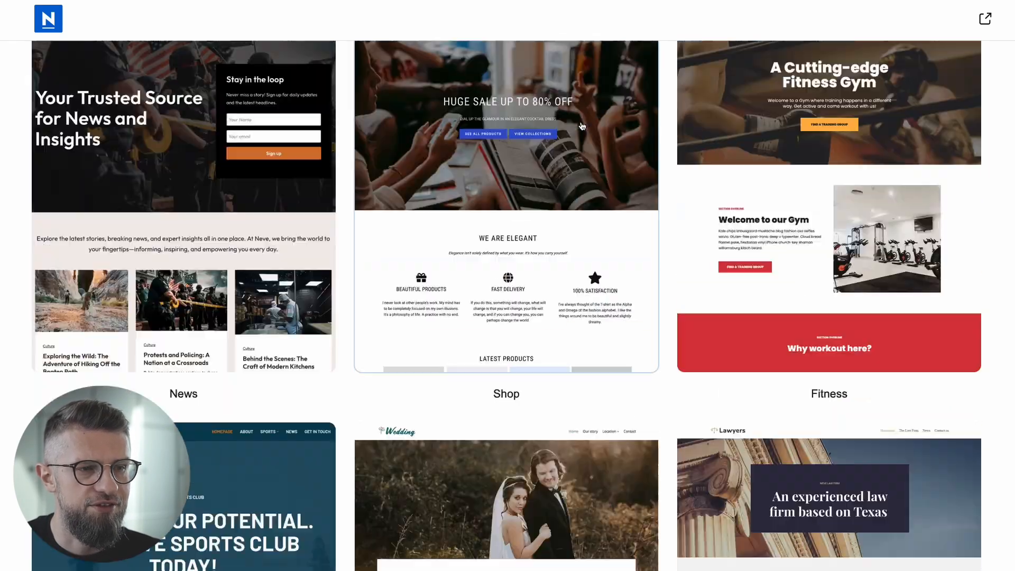
scroll(582, 129, "down", 4)
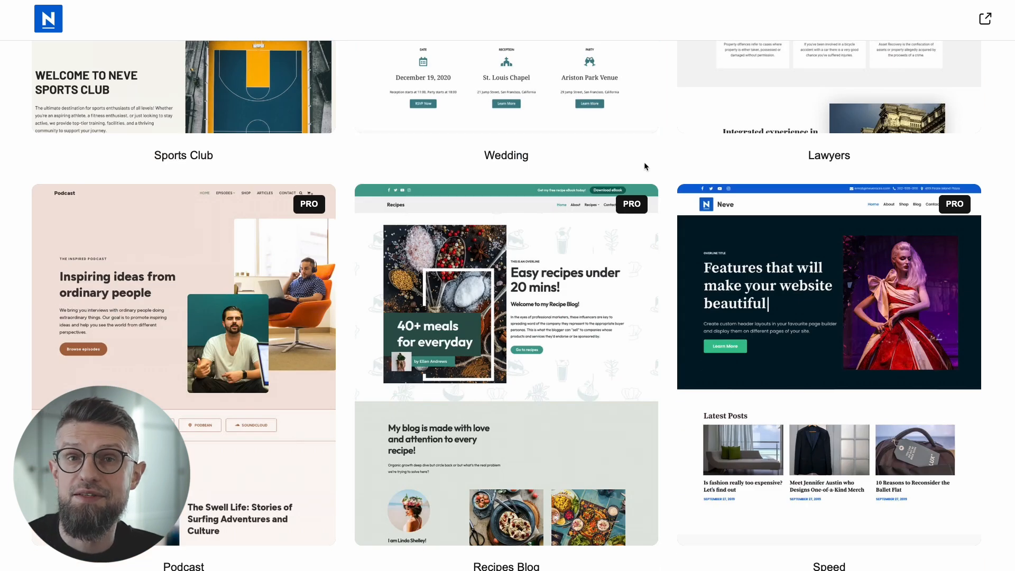
scroll(573, 258, "up", 5)
scroll(572, 259, "up", 5)
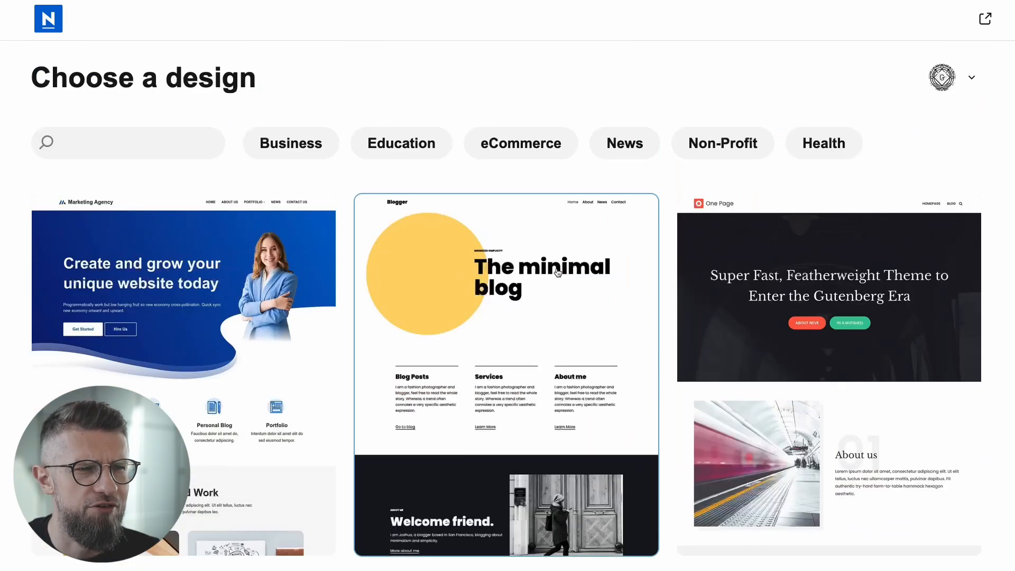
- Filter the starter designs by the News category and select the Blogger template
left_click(627, 144)
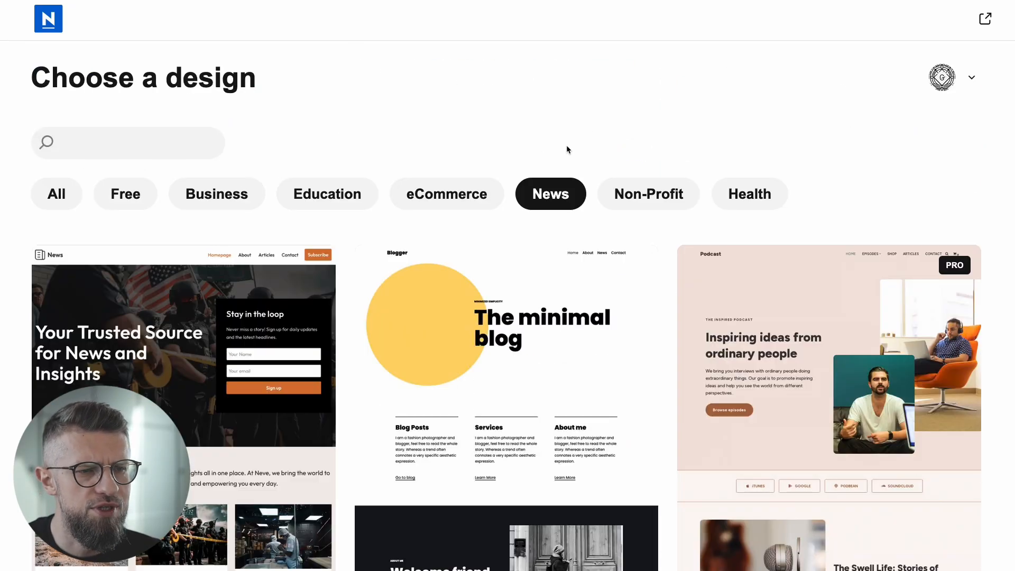
scroll(566, 143, "down", 1)
scroll(667, 83, "down", 20)
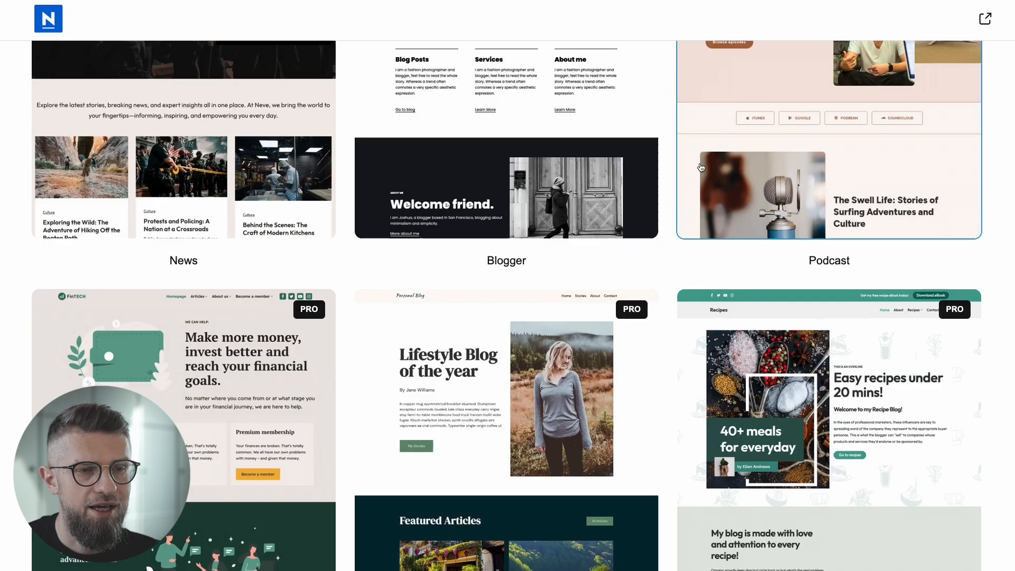
scroll(703, 191, "up", 20)
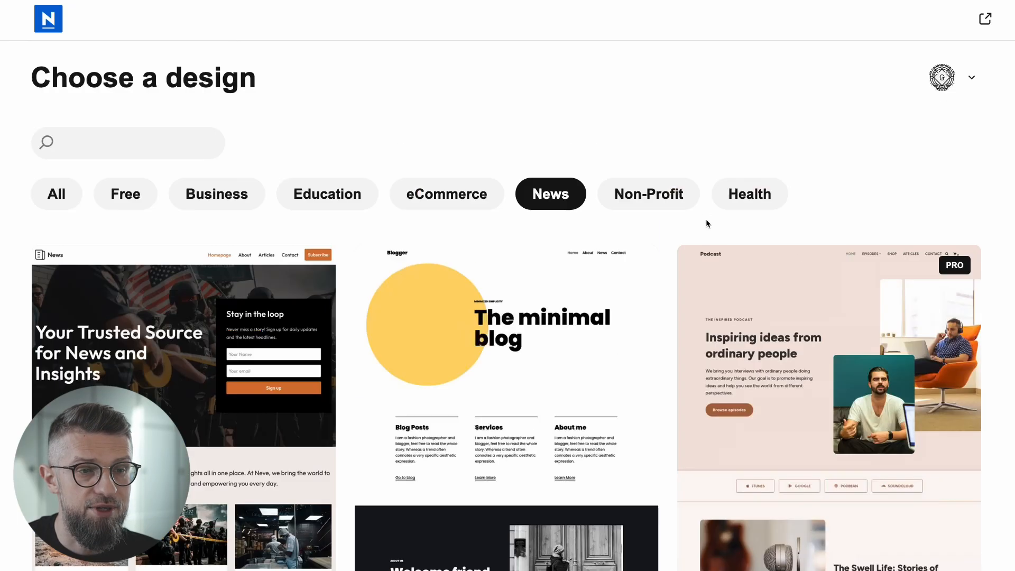
scroll(671, 228, "down", 2)
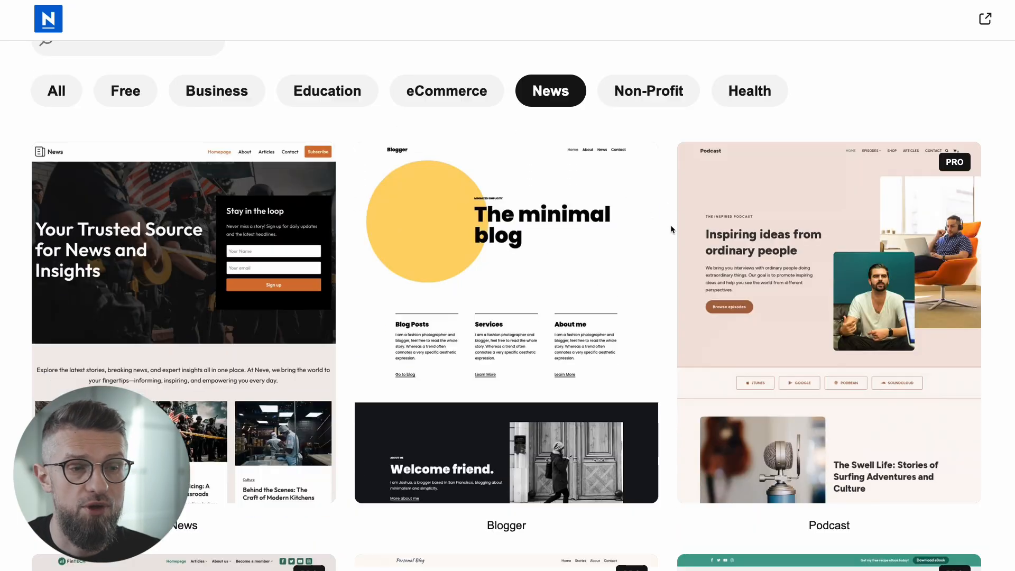
left_click(518, 236)
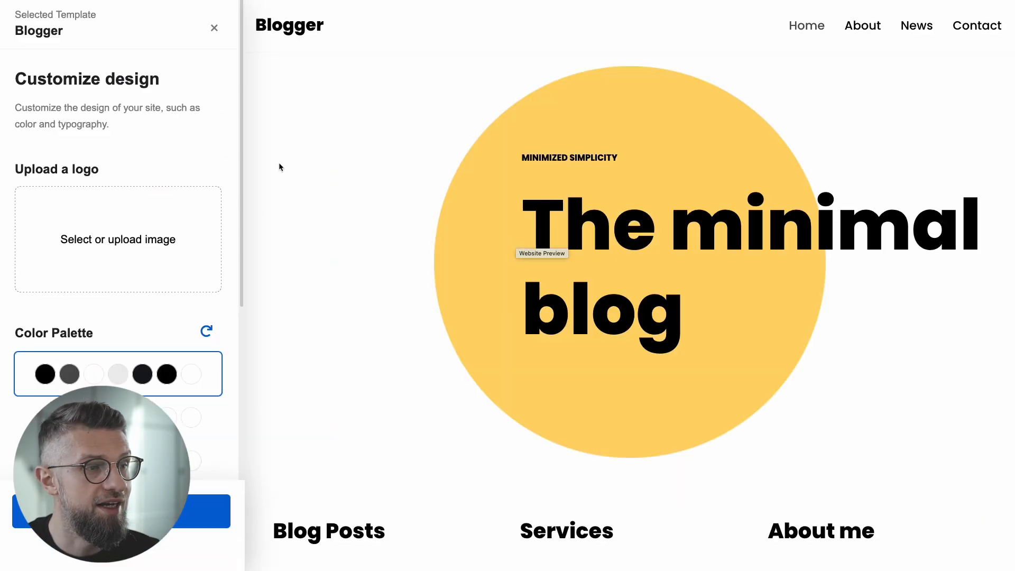
- Preview the Blogger template in several color palettes and apply the teal and dark purple one with default typography
scroll(335, 247, "down", 10)
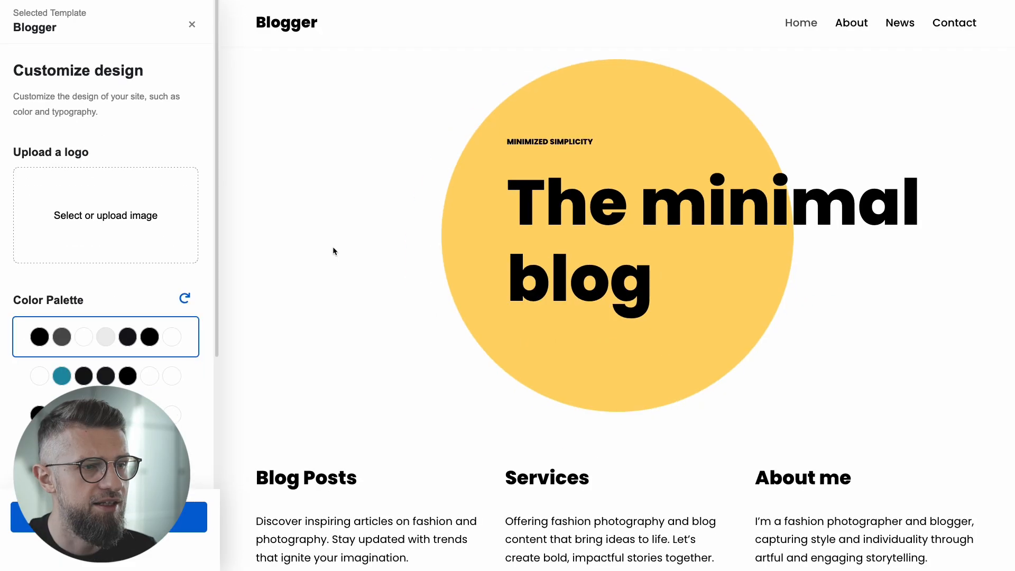
scroll(329, 263, "up", 12)
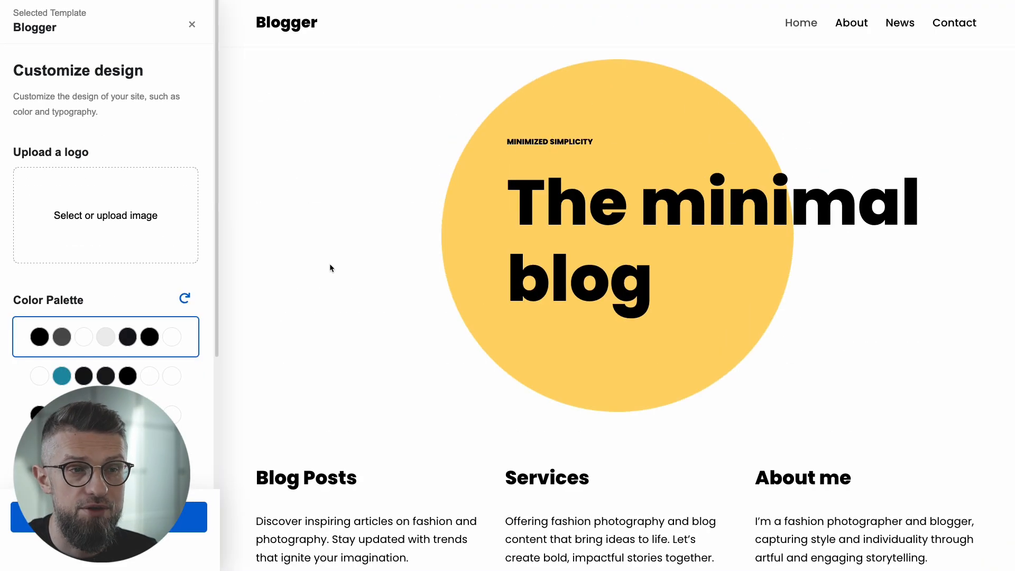
scroll(331, 265, "down", 10)
scroll(332, 266, "down", 5)
scroll(335, 270, "up", 12)
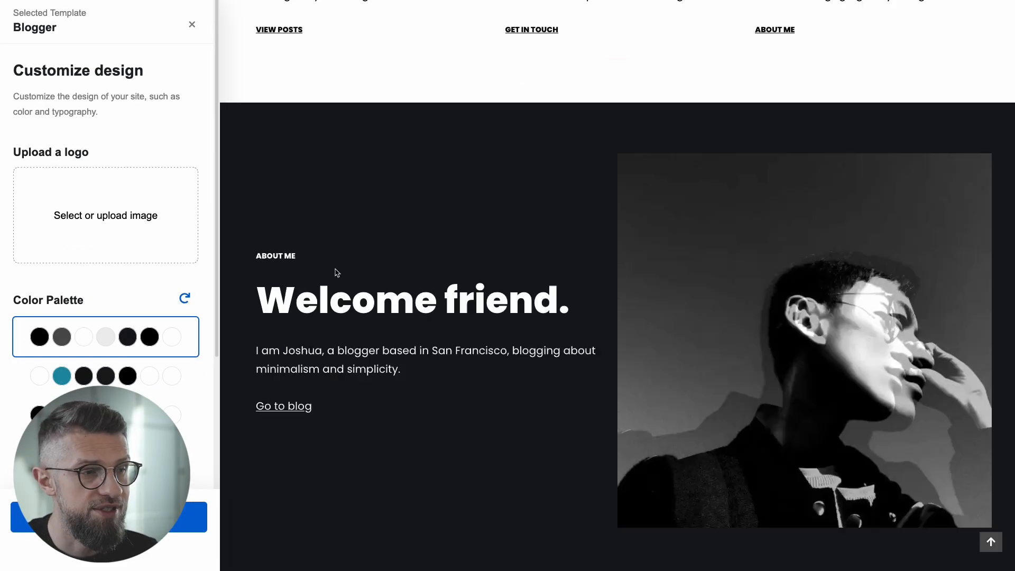
left_click(89, 386)
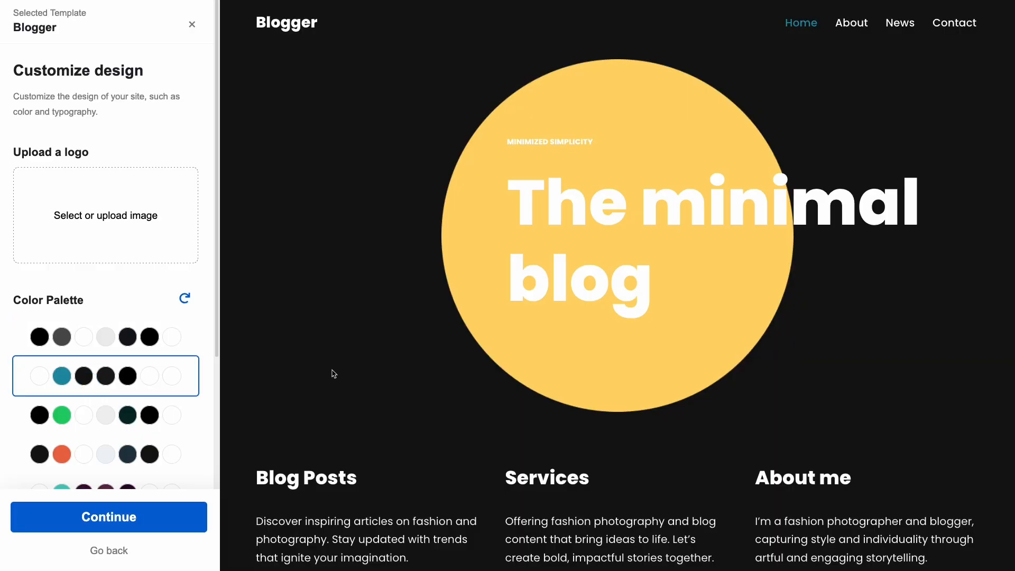
scroll(328, 373, "down", 8)
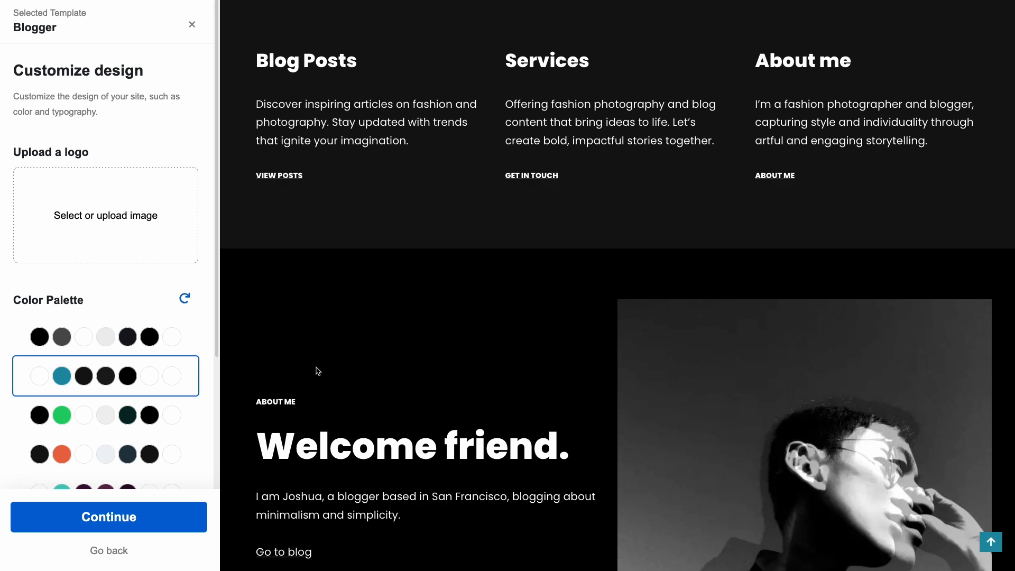
scroll(325, 362, "up", 8)
left_click(95, 454)
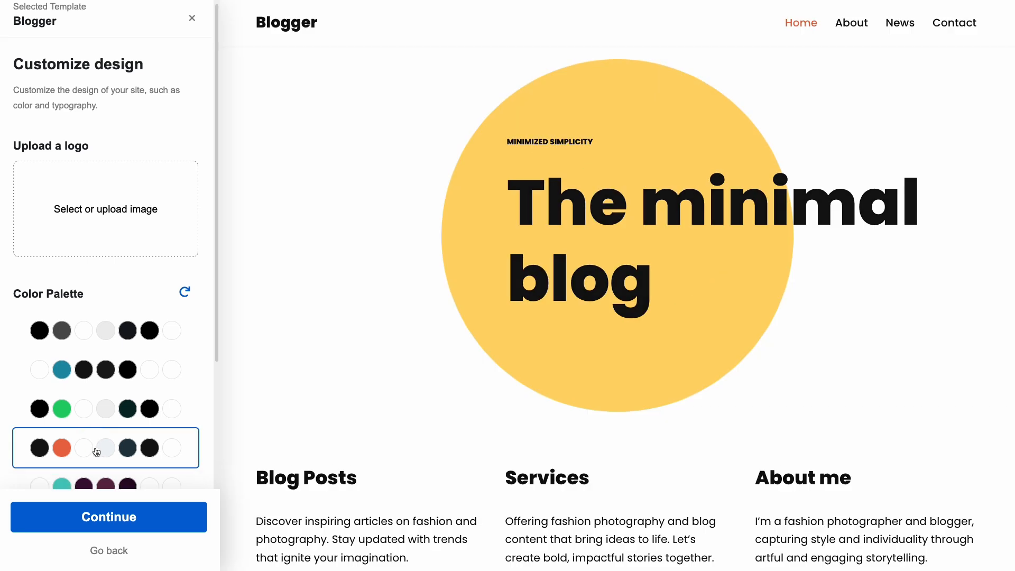
scroll(97, 449, "down", 3)
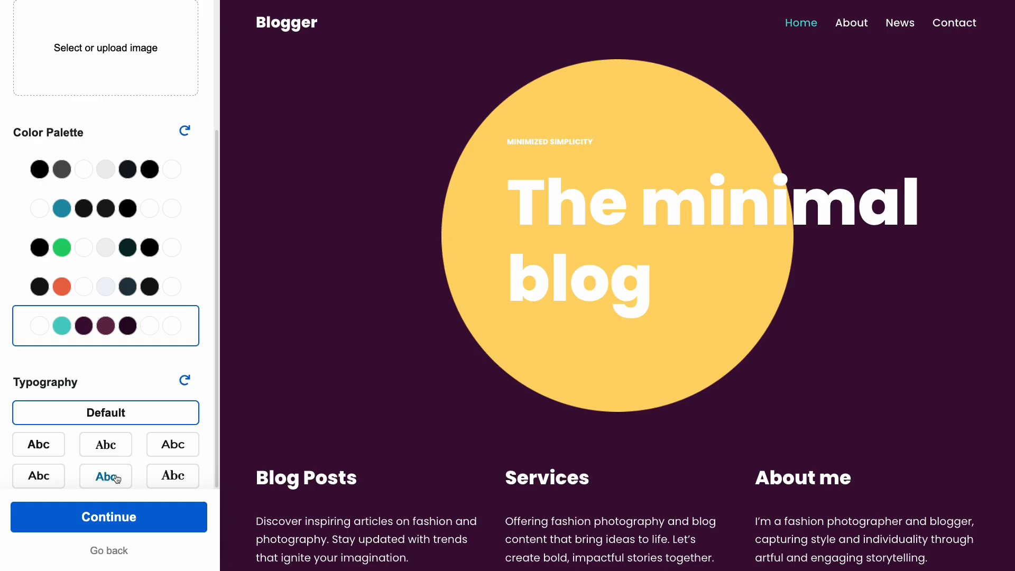
- Import the Blogger website with the preselected Site Builder and Contact Form features, and skip the survey to view the site
left_click(108, 516)
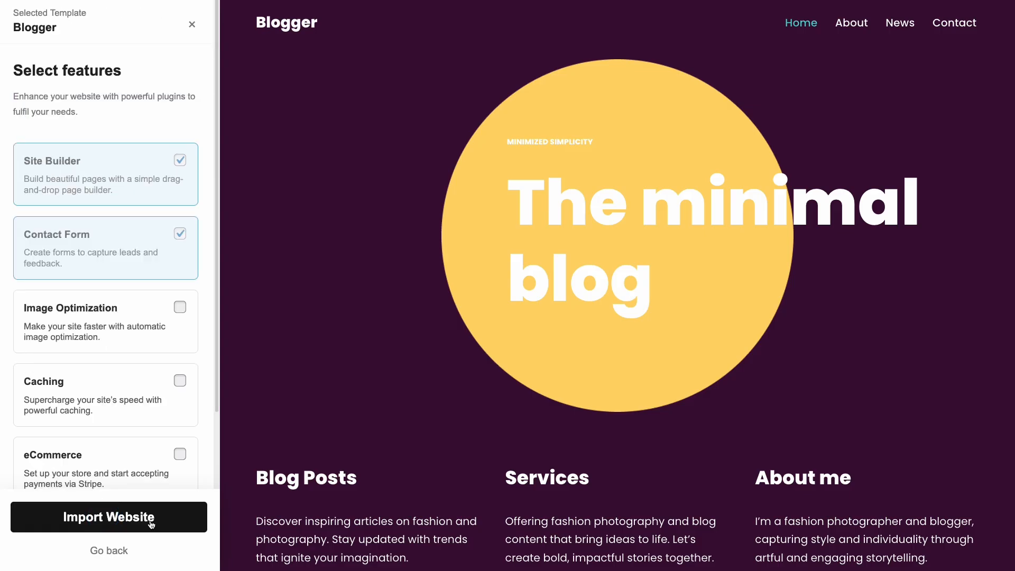
left_click(151, 522)
left_click(645, 334)
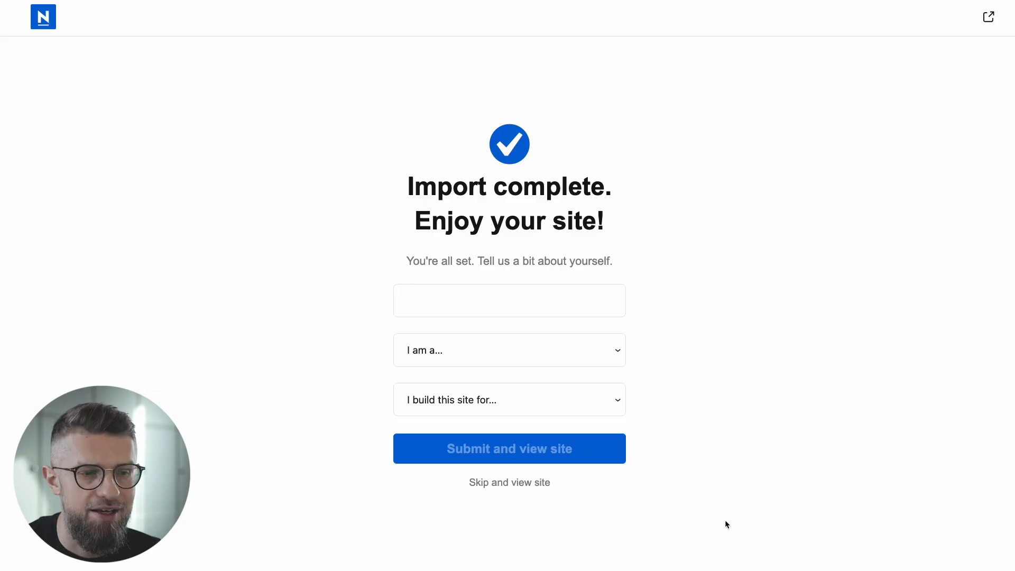
left_click(518, 491)
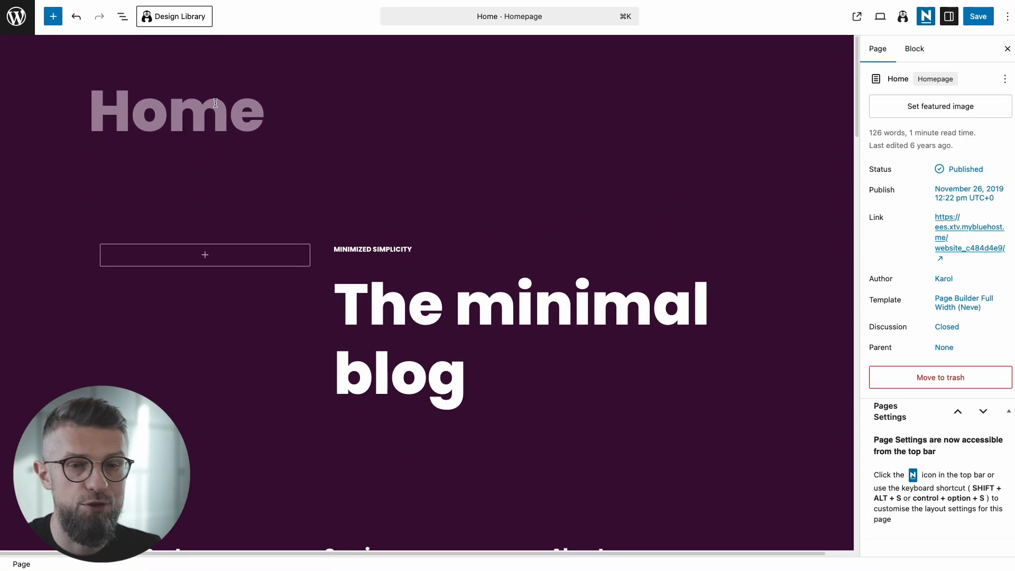
- Select the homepage's first section from the block list view and open its style settings
scroll(386, 301, "down", 2)
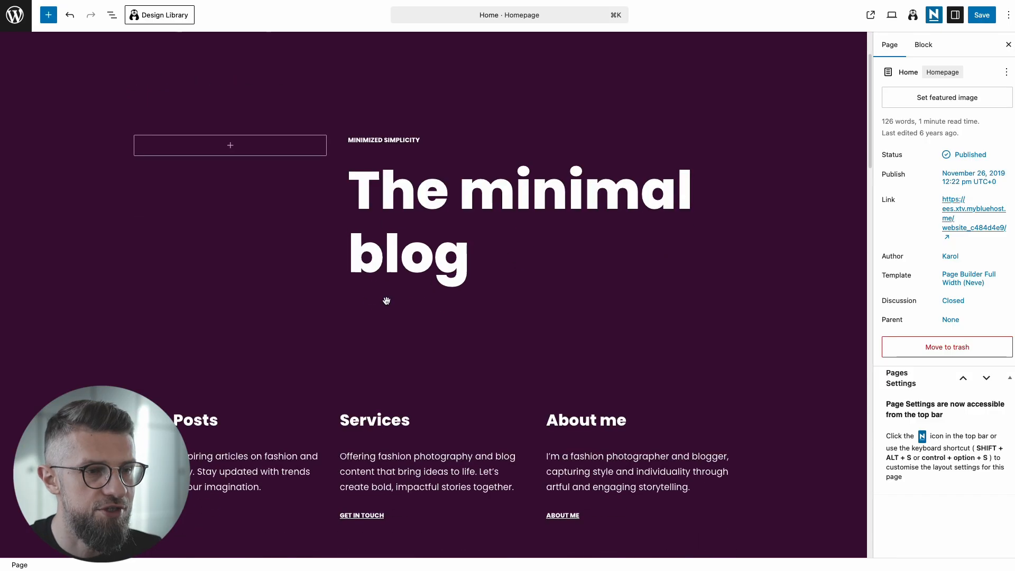
scroll(387, 301, "up", 2)
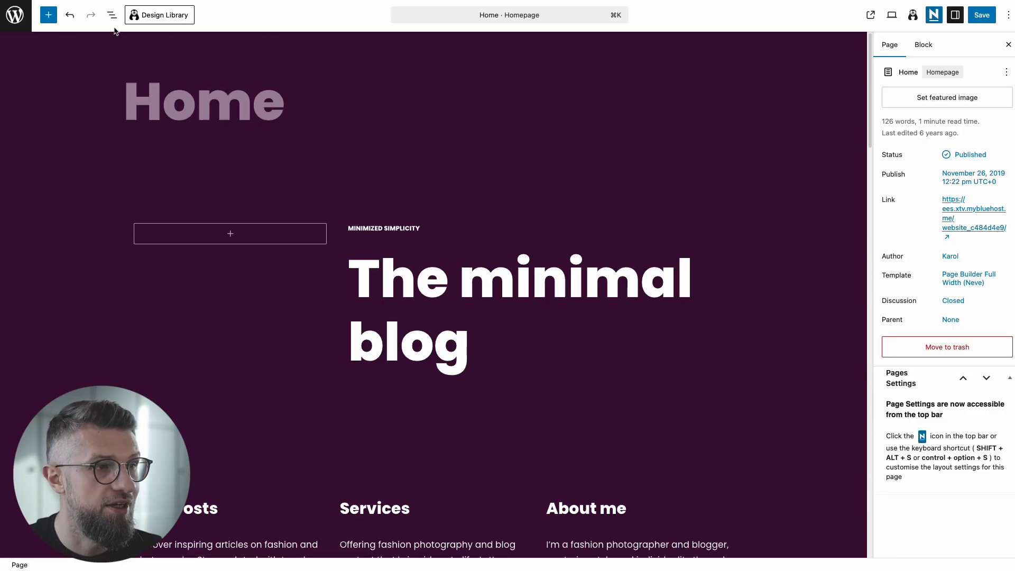
left_click(111, 15)
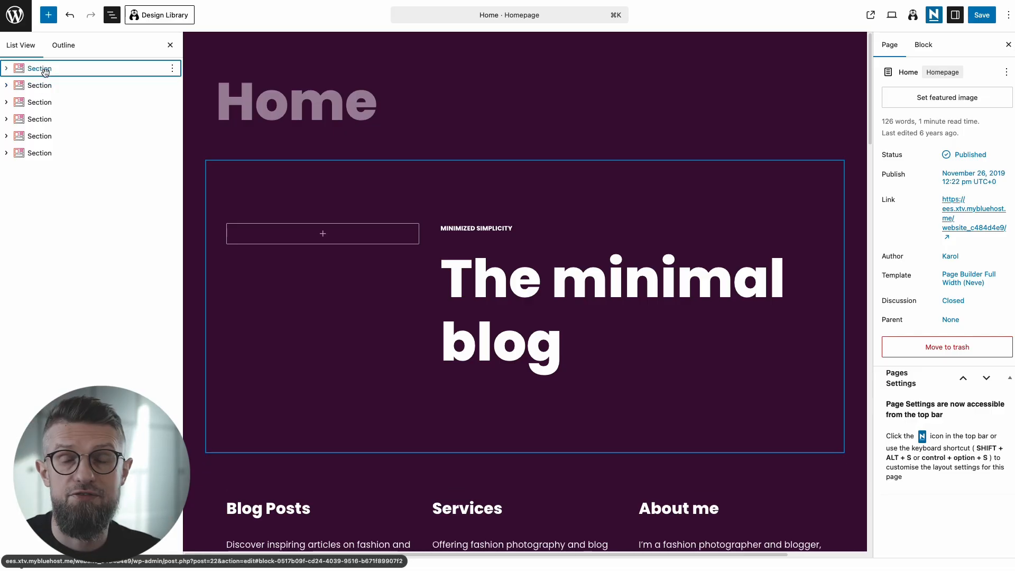
left_click(45, 72)
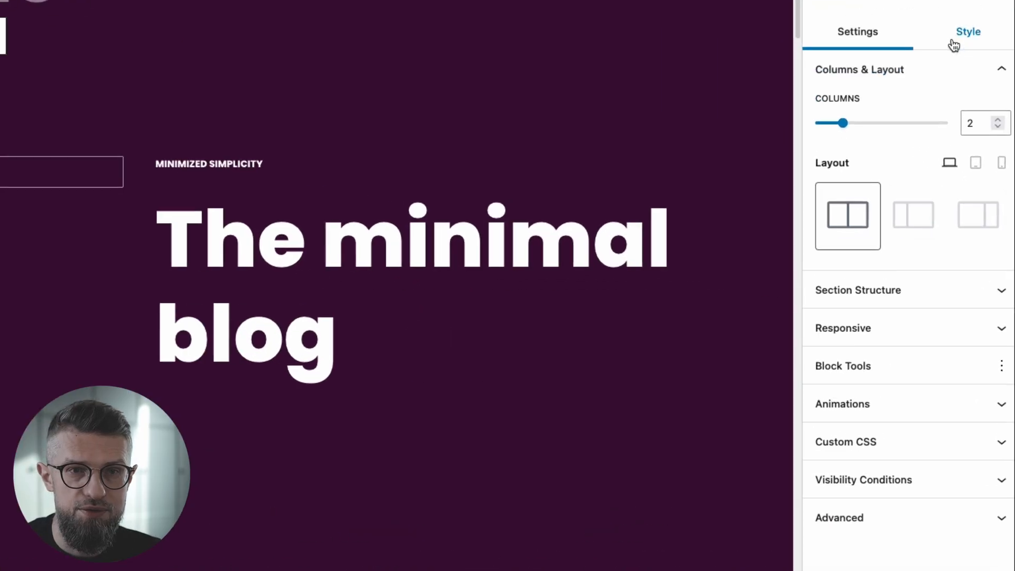
left_click(984, 139)
scroll(918, 423, "down", 1)
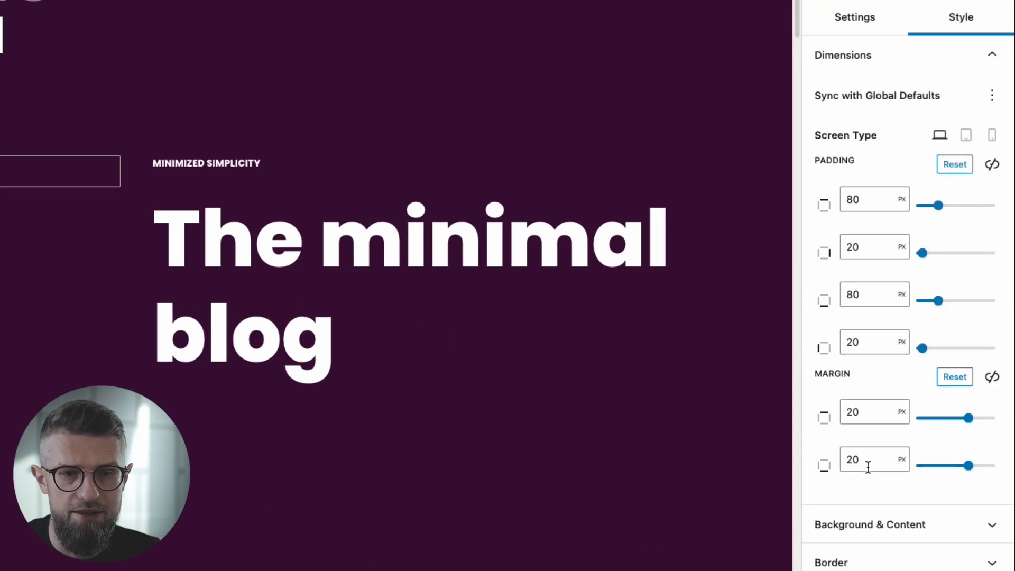
- Upload the coffee beans photo and use it as the hero section's background image
left_click(877, 537)
left_click(877, 552)
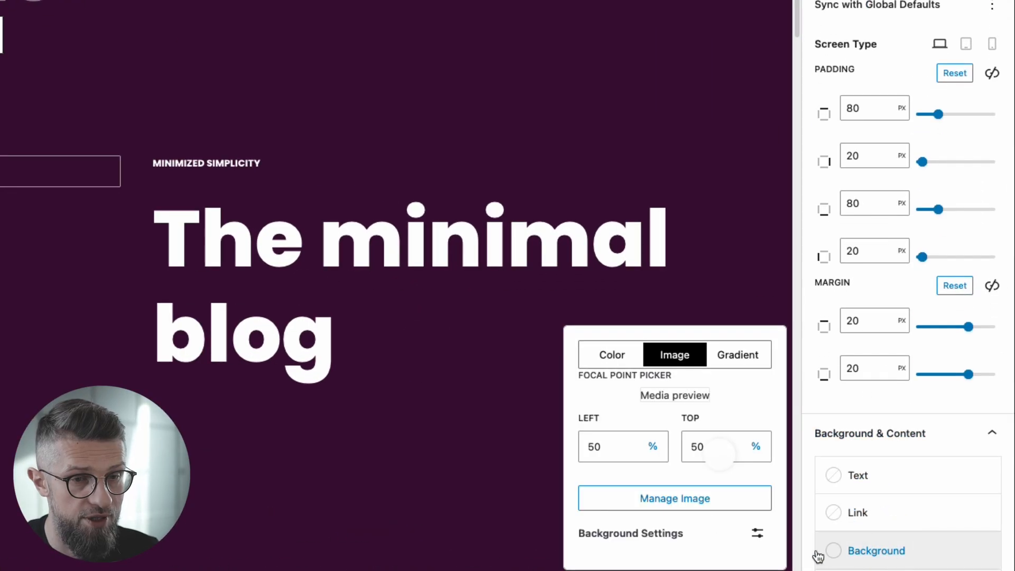
left_click(650, 502)
left_click(659, 542)
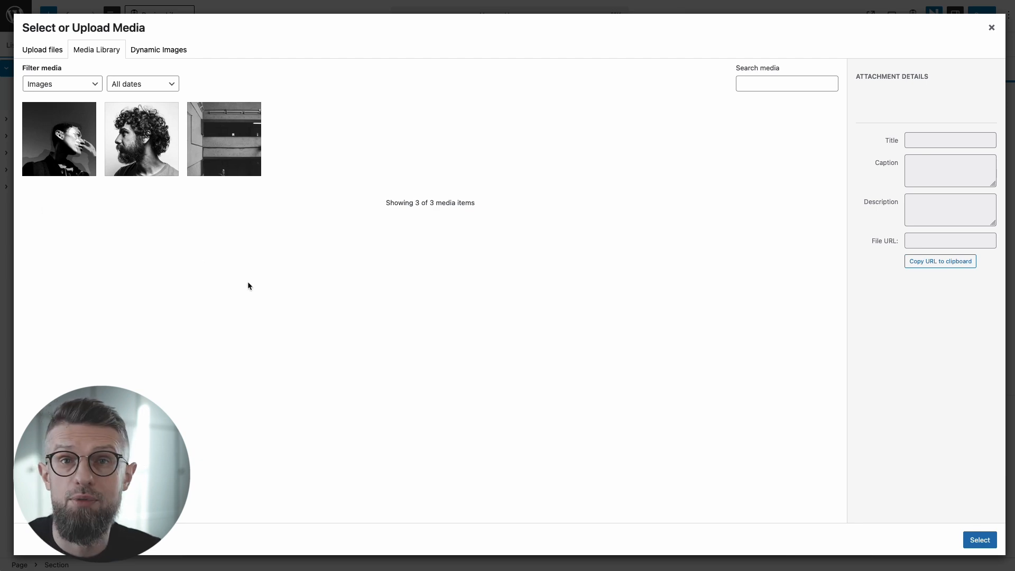
left_click_drag(62, 251, 421, 245)
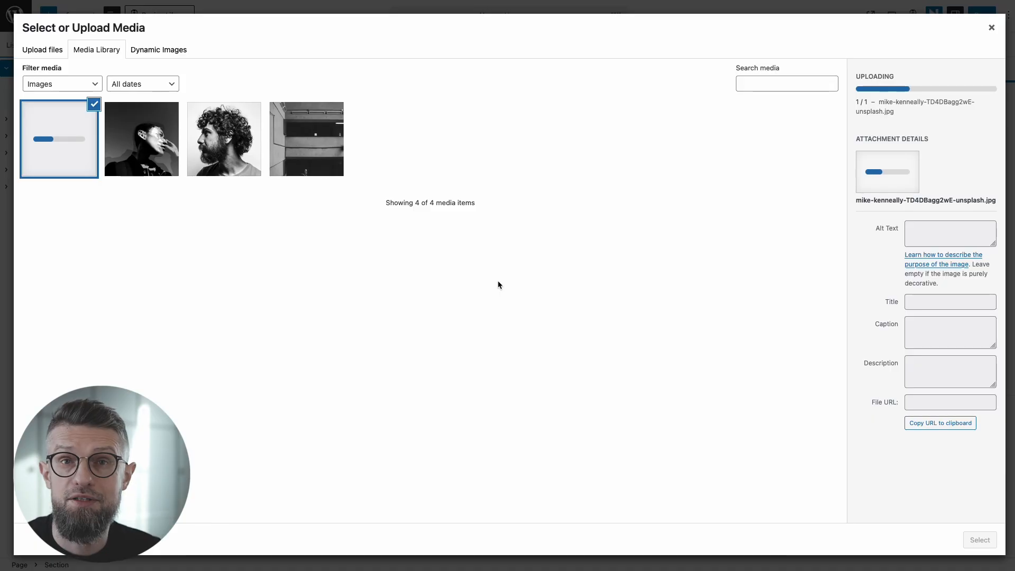
left_click(982, 542)
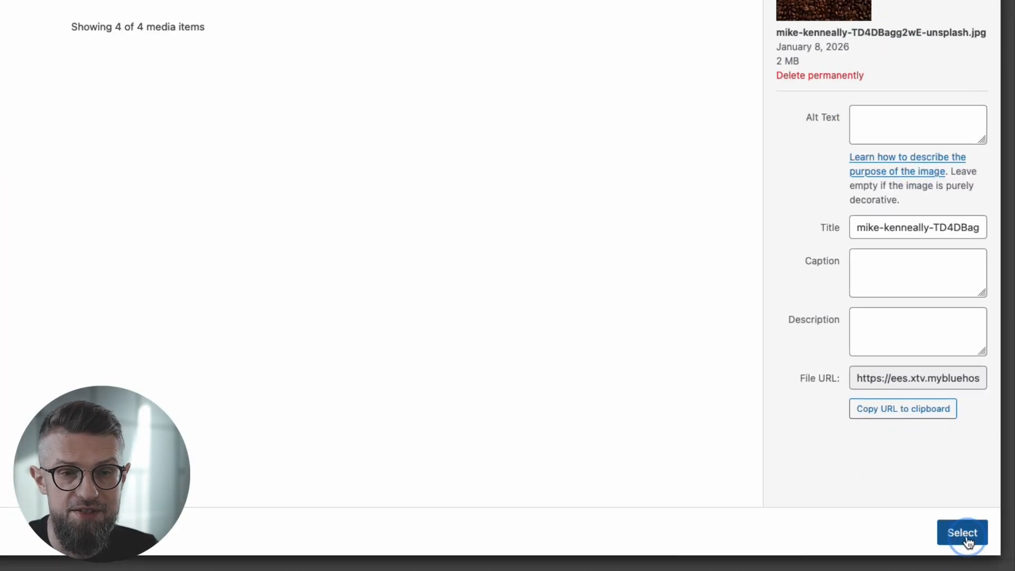
- Set the hero section's background size to Cover and deselect the section
left_click(638, 436)
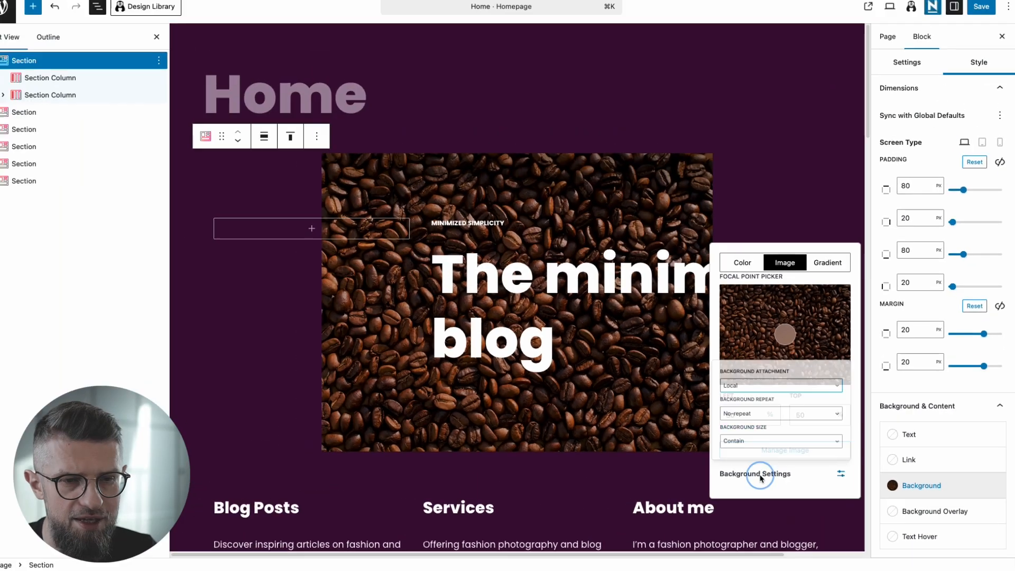
left_click(751, 443)
left_click(749, 443)
left_click(729, 411)
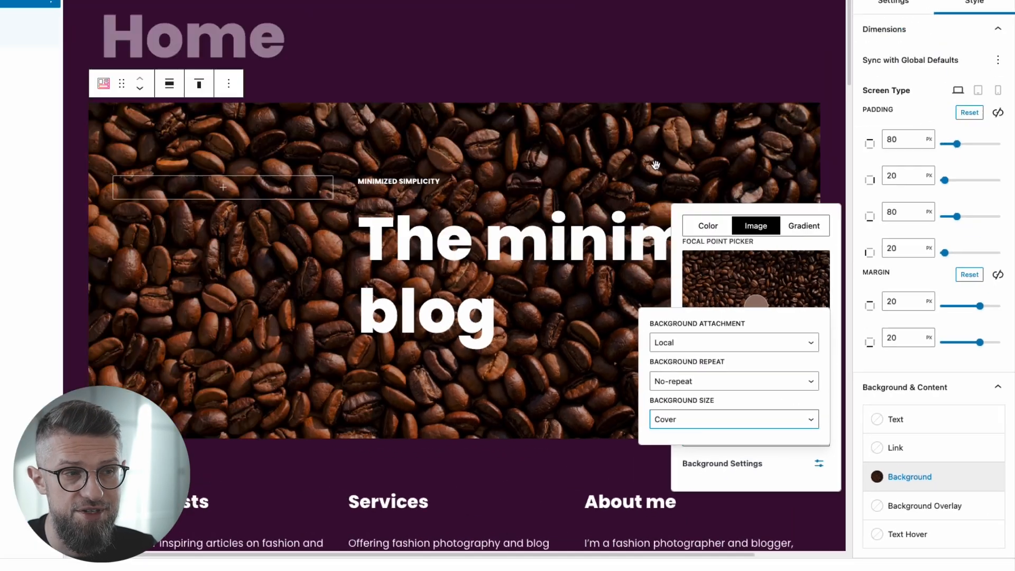
left_click(655, 165)
left_click(433, 39)
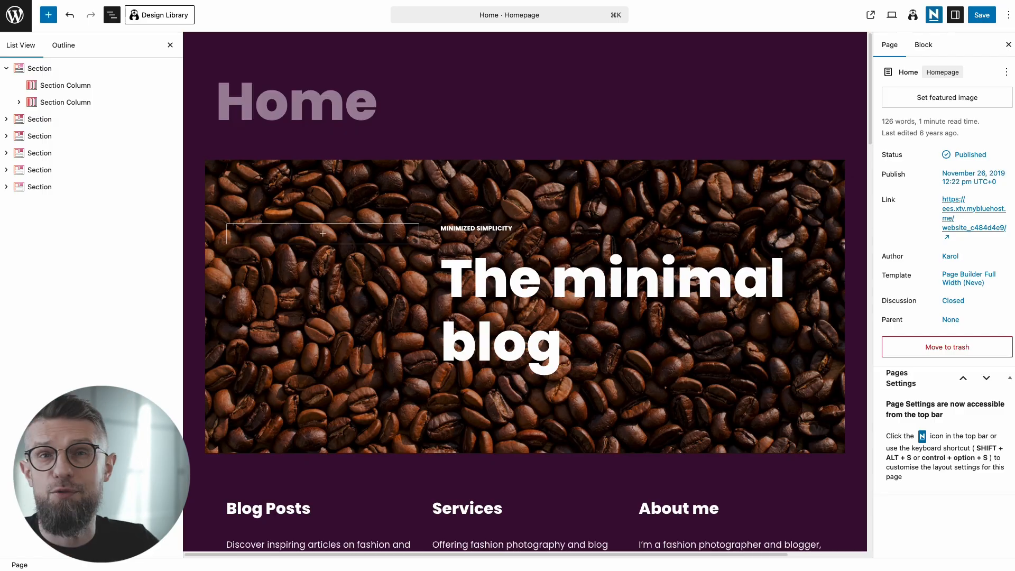
- Change the hero heading to "Welcome to The Espresso Yourself" and remove the "Minimized Simplicity" line above it
left_click(545, 281)
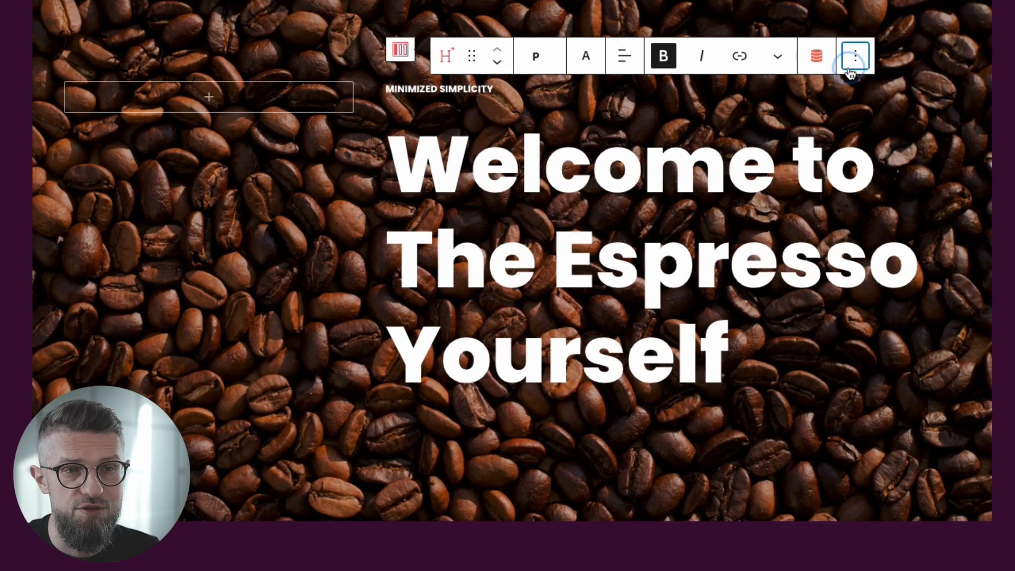
left_click(854, 51)
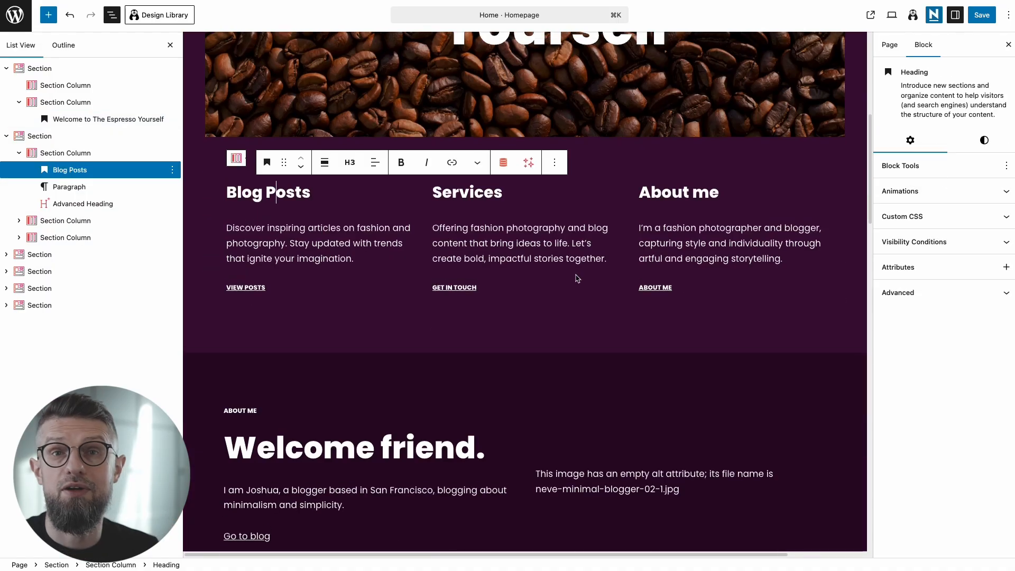
- Append the word "now" to the "Services" column heading below the hero section
scroll(578, 278, "up", 2)
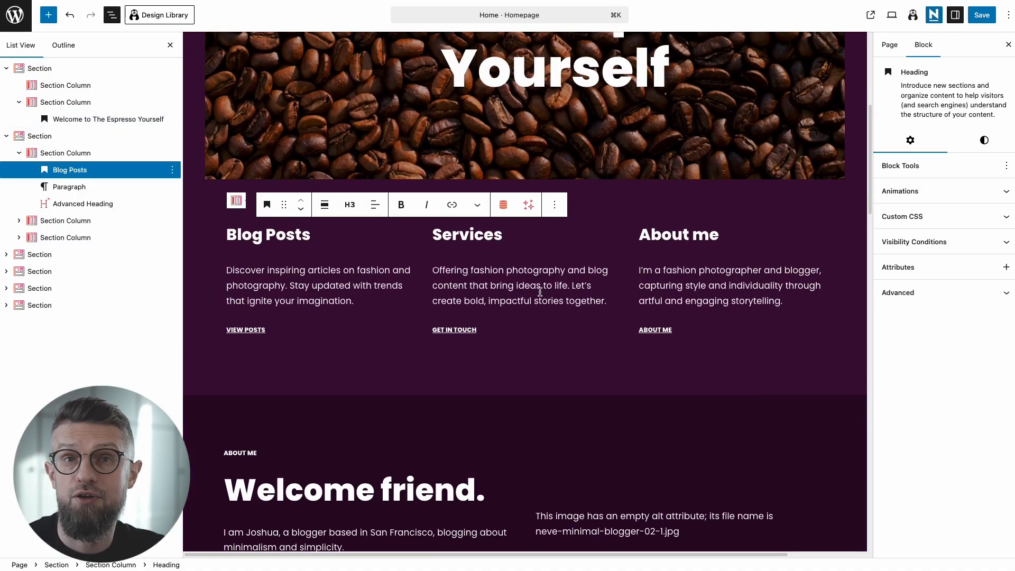
left_click(283, 280)
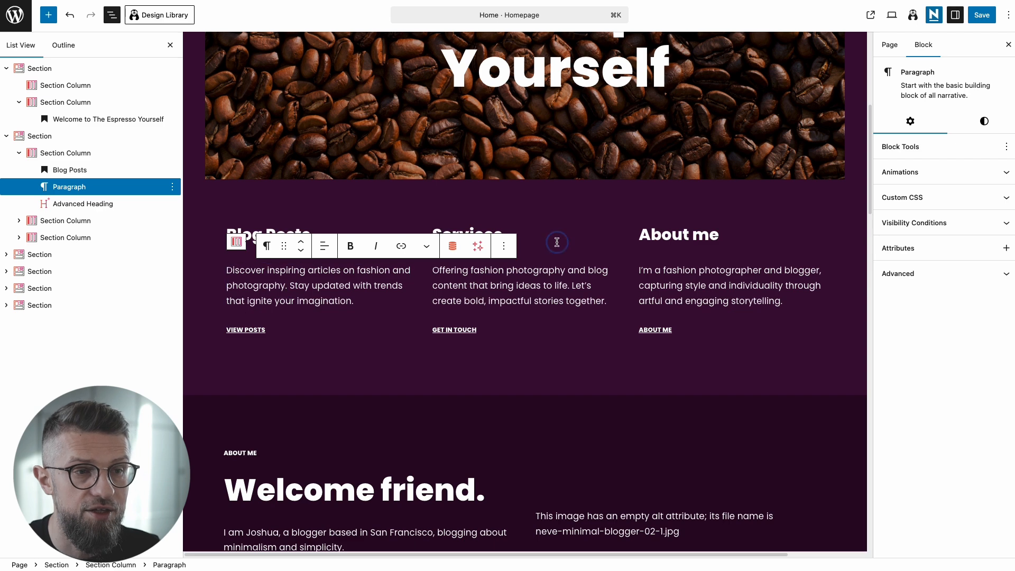
left_click(532, 235)
type("now")
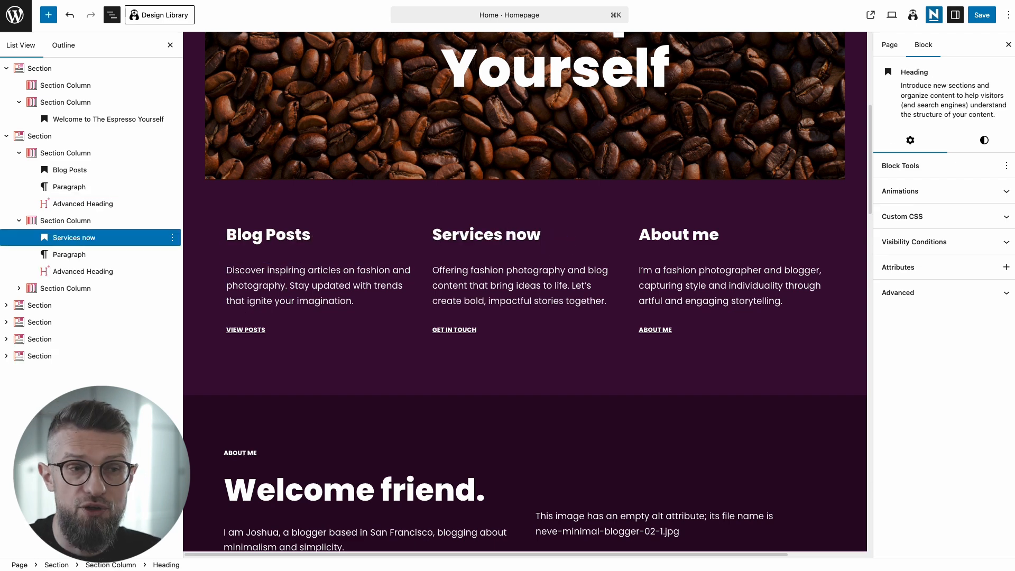
- Delete all the text of the middle column's heading below the hero section
key("BackSpace")
key("BackSpace")
key("BackSpace")
key("BackSpace")
key("BackSpace")
key("BackSpace")
key("BackSpace")
key("BackSpace")
key("BackSpace")
key("BackSpace")
key("BackSpace")
key("BackSpace")
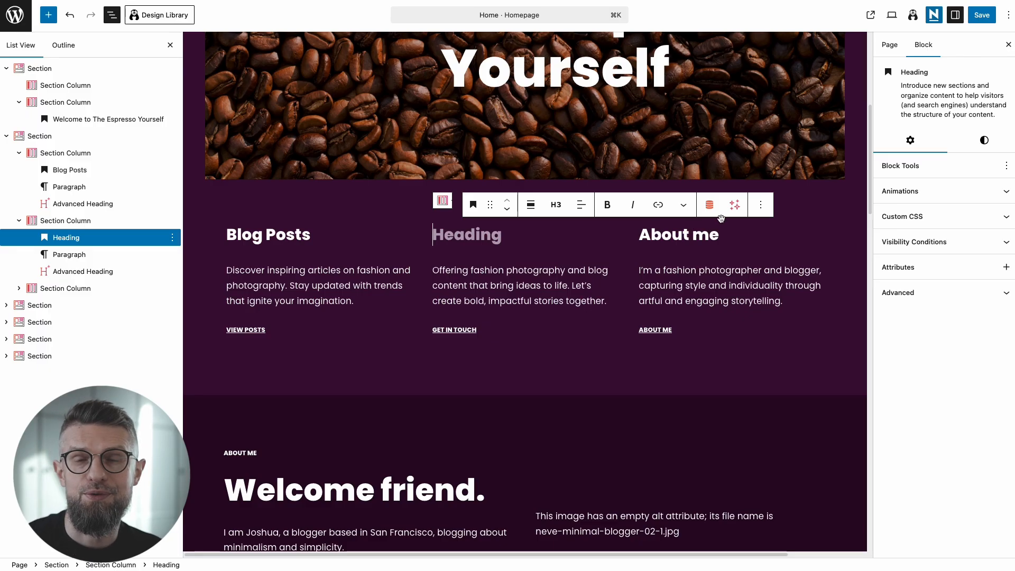
scroll(722, 219, "up", 2)
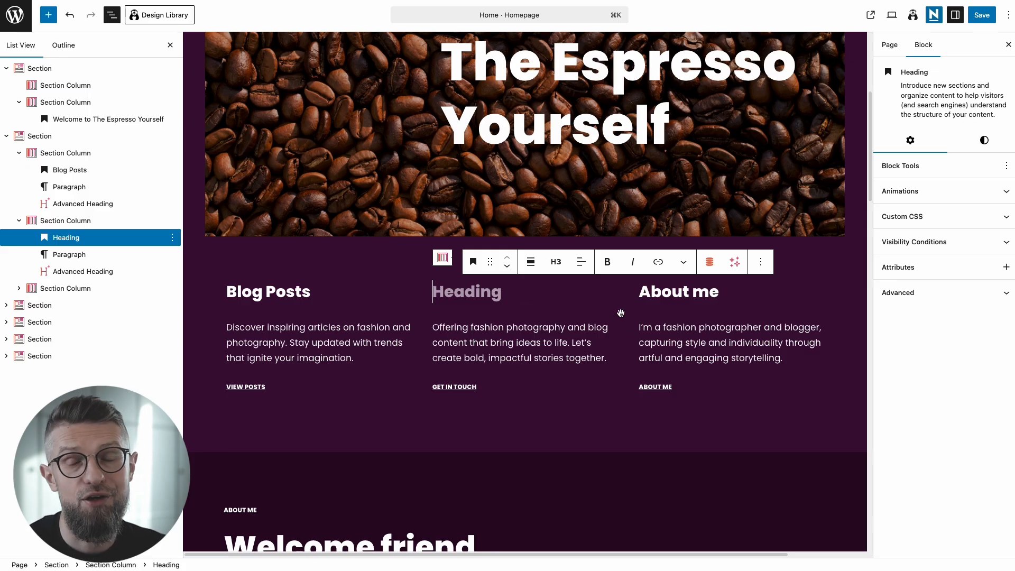
- Review the coffee-themed homepage from the hero section through the blog topics to the image row at the end
mouse_move(527, 370)
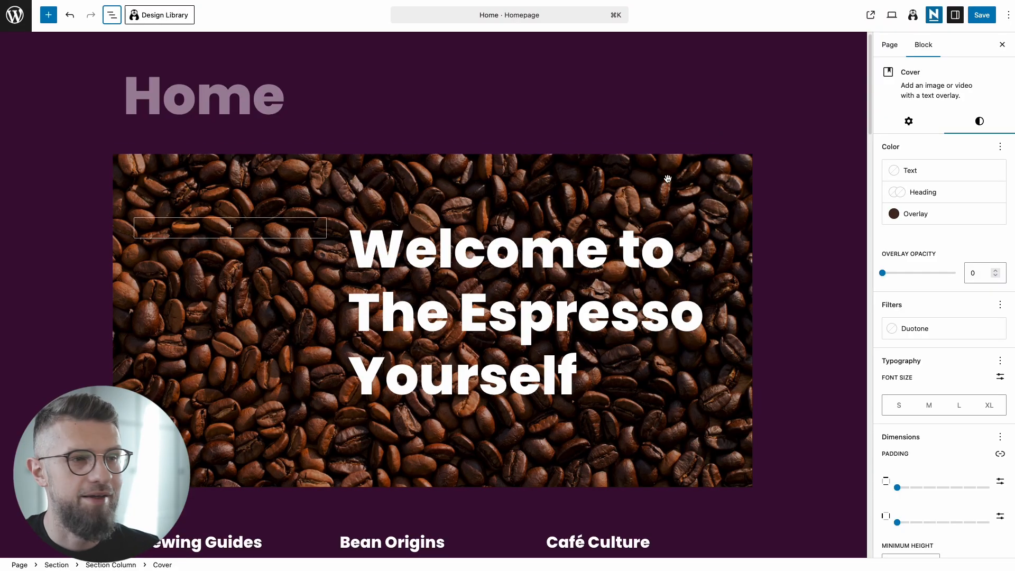
scroll(668, 178, "down", 3)
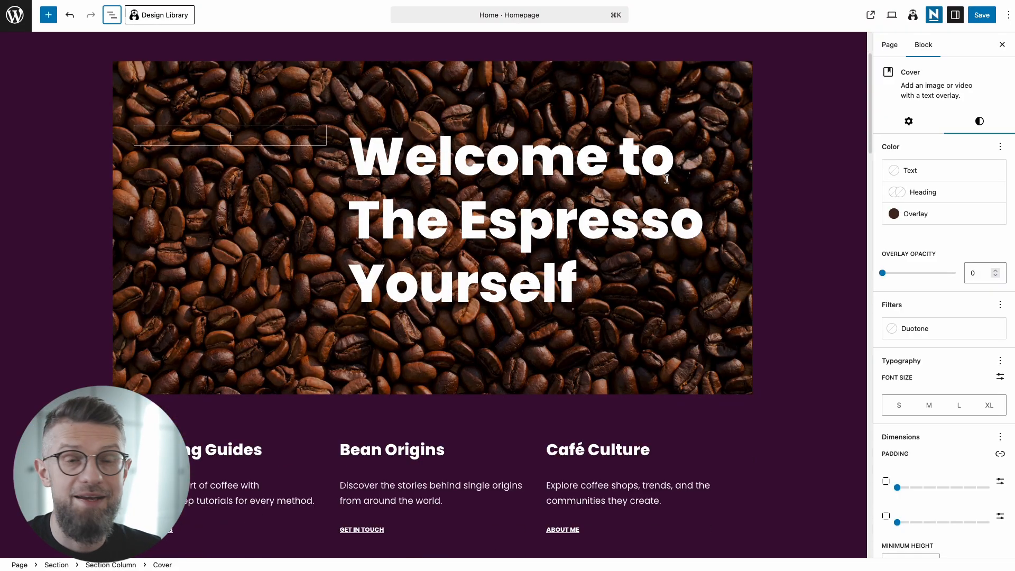
scroll(654, 179, "down", 10)
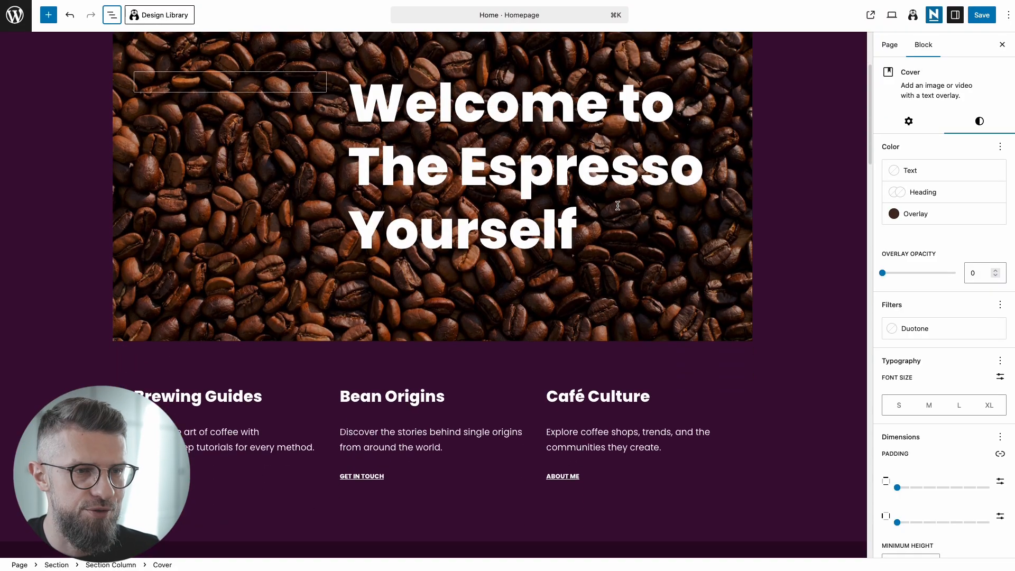
scroll(551, 227, "down", 15)
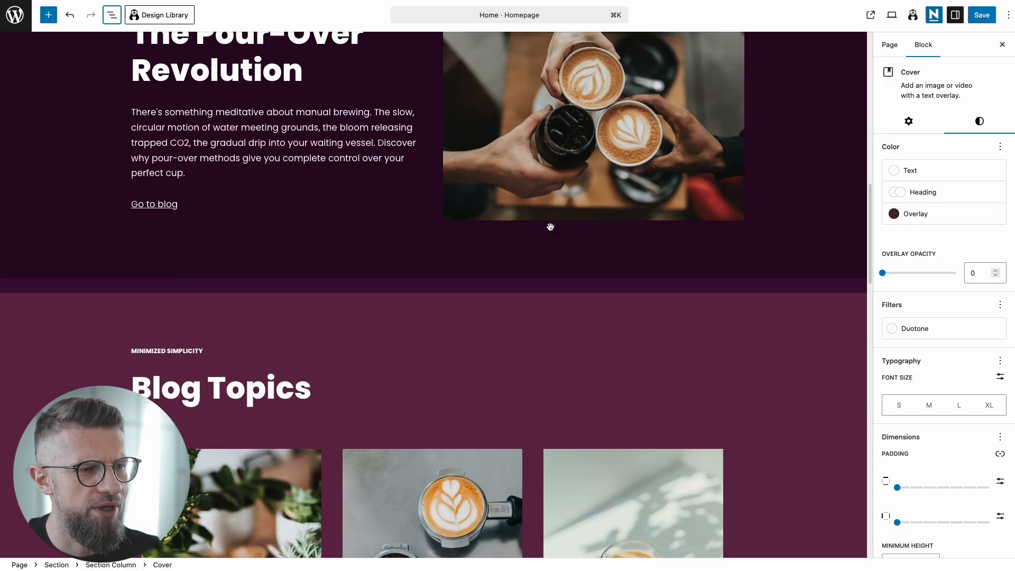
scroll(551, 226, "up", 14)
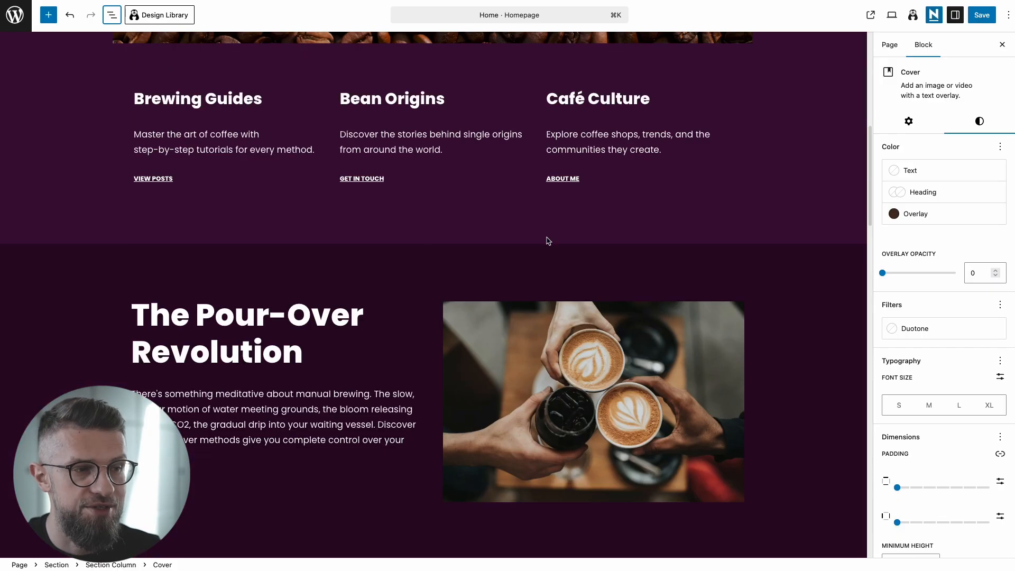
scroll(360, 324, "up", 1)
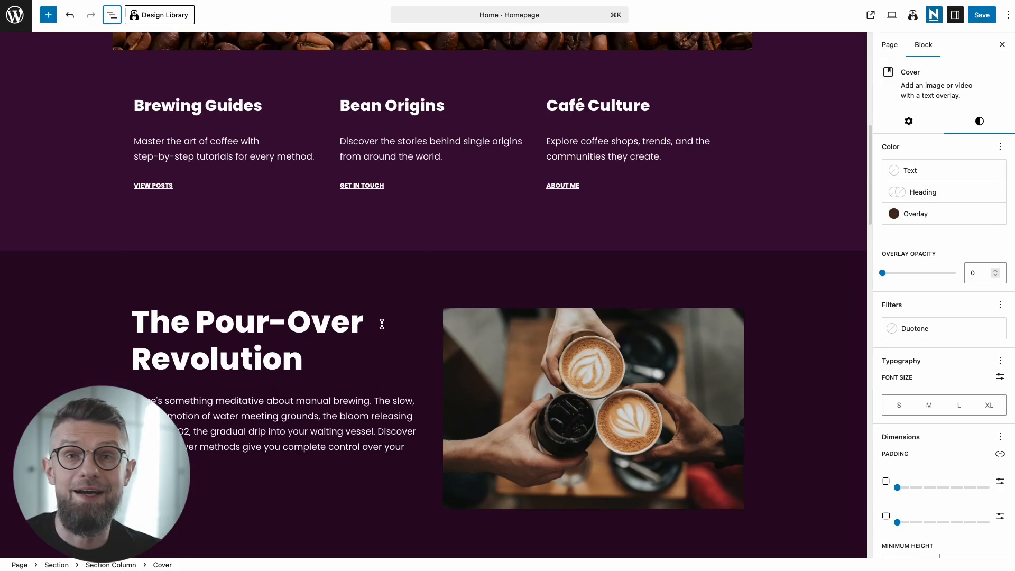
scroll(381, 323, "down", 15)
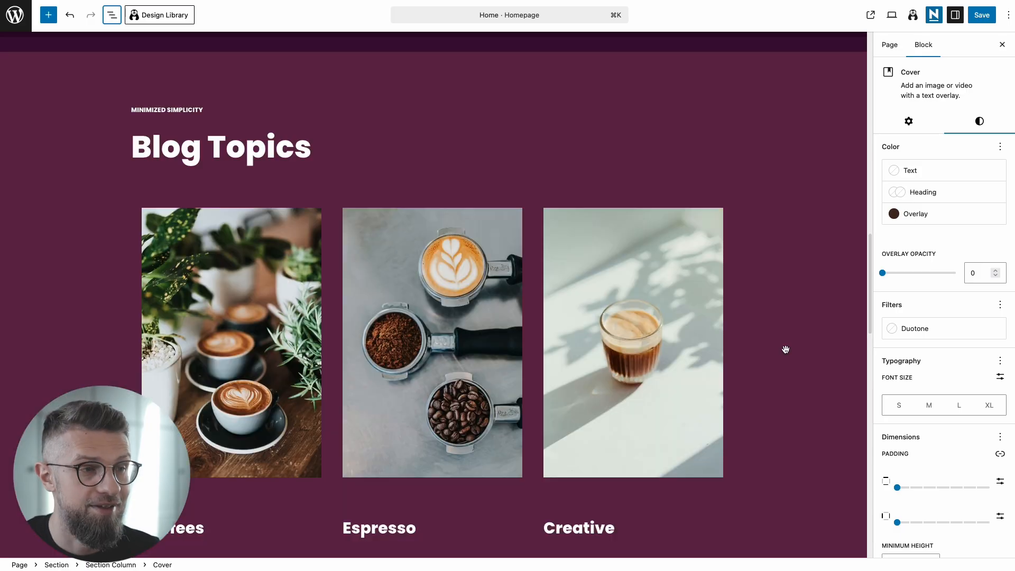
scroll(113, 326, "down", 18)
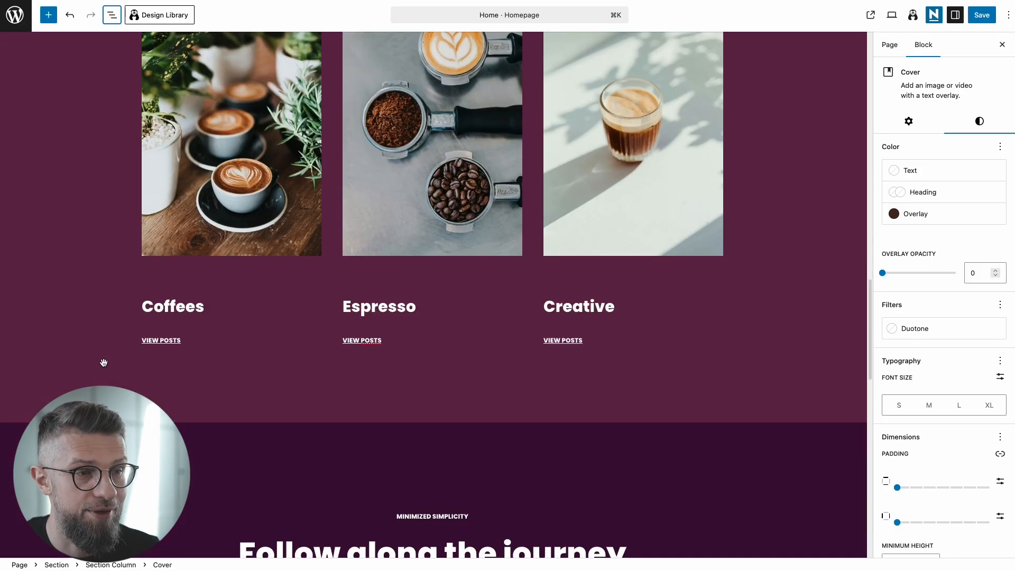
scroll(244, 358, "down", 10)
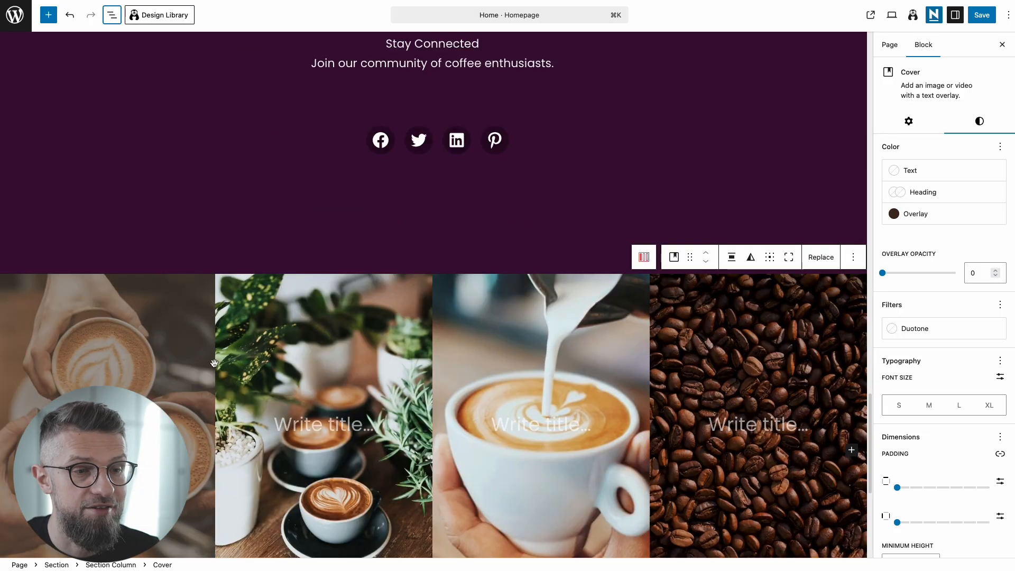
scroll(371, 138, "up", 20)
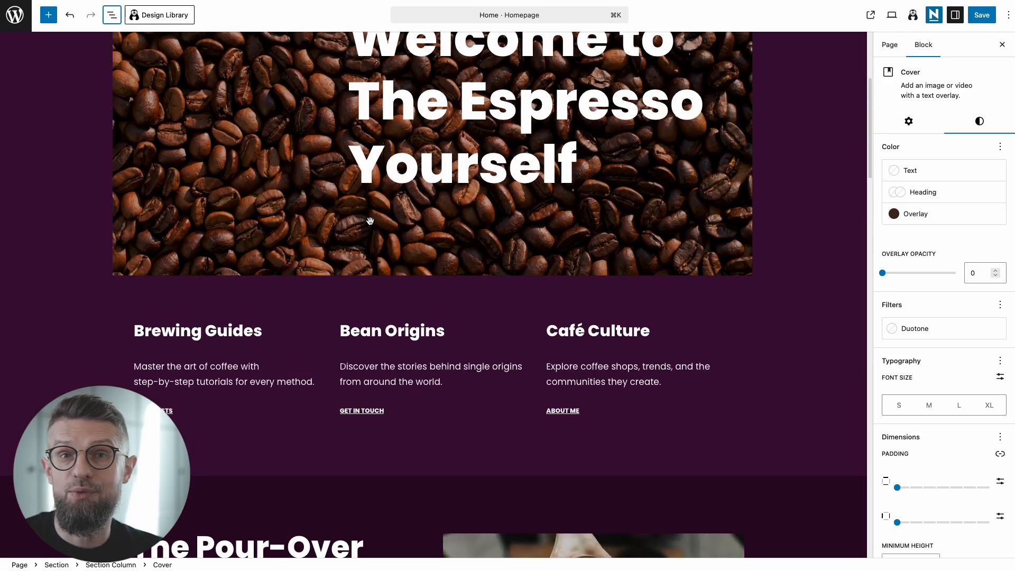
scroll(371, 224, "up", 7)
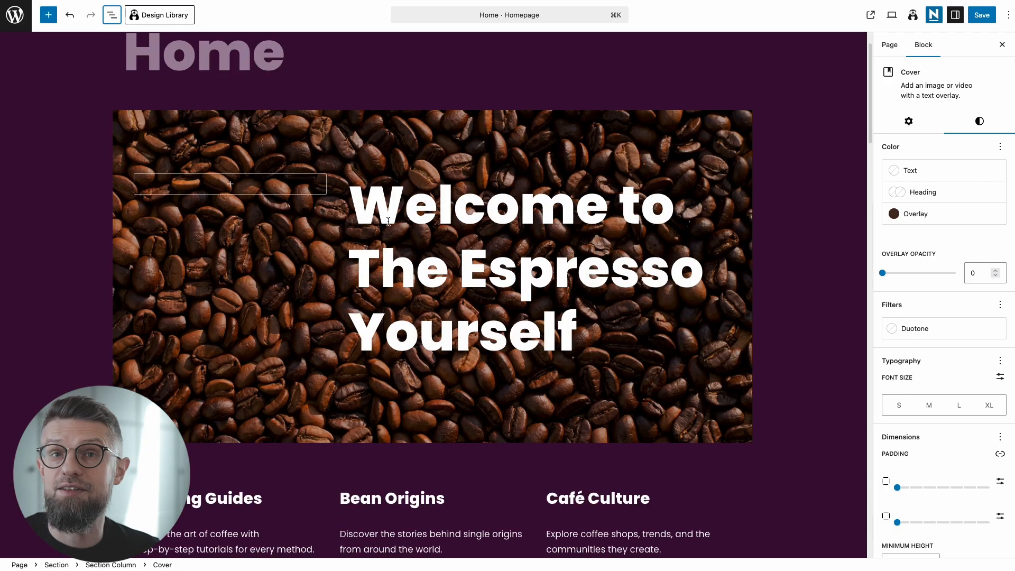
- Check that the headings and paragraphs in the three columns below the hero can be edited, selecting them in turn
scroll(461, 265, "down", 6)
left_click(432, 386)
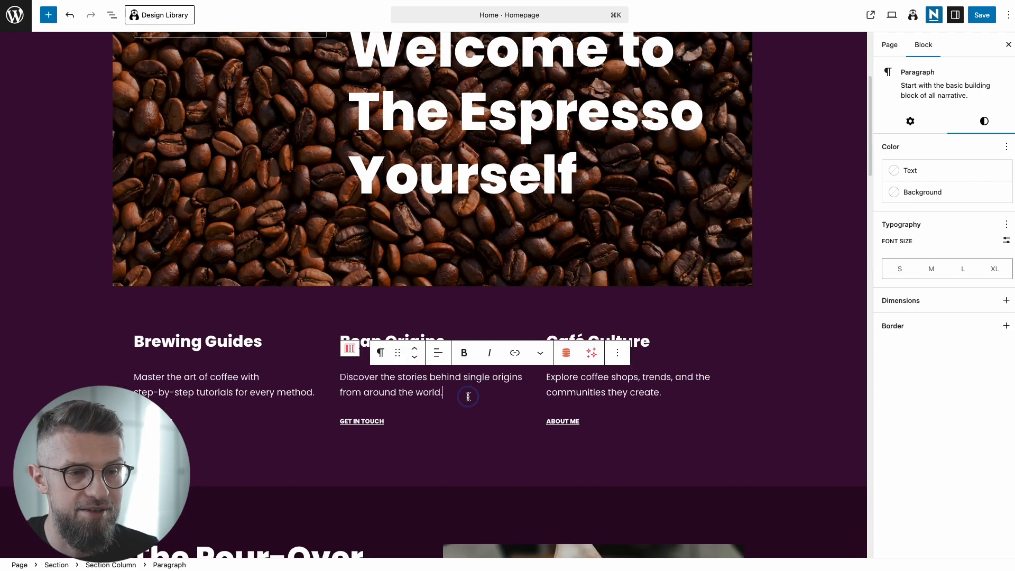
left_click(624, 388)
left_click(389, 349)
left_click(238, 343)
left_click(239, 378)
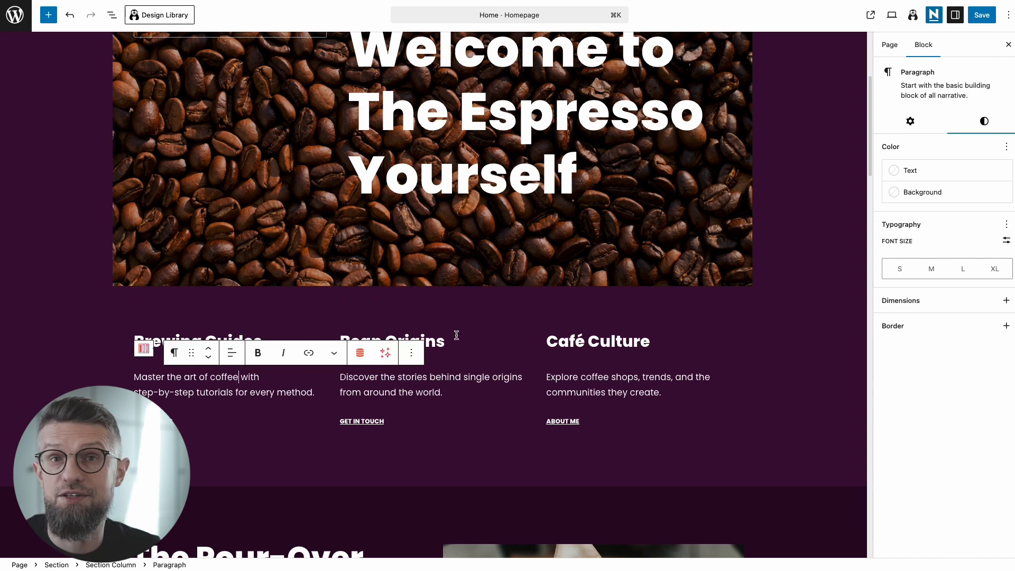
- Look at the media library's replacement options for the image beside "The Pour-Over Revolution" and leave without choosing another one
scroll(457, 335, "down", 9)
left_click(606, 359)
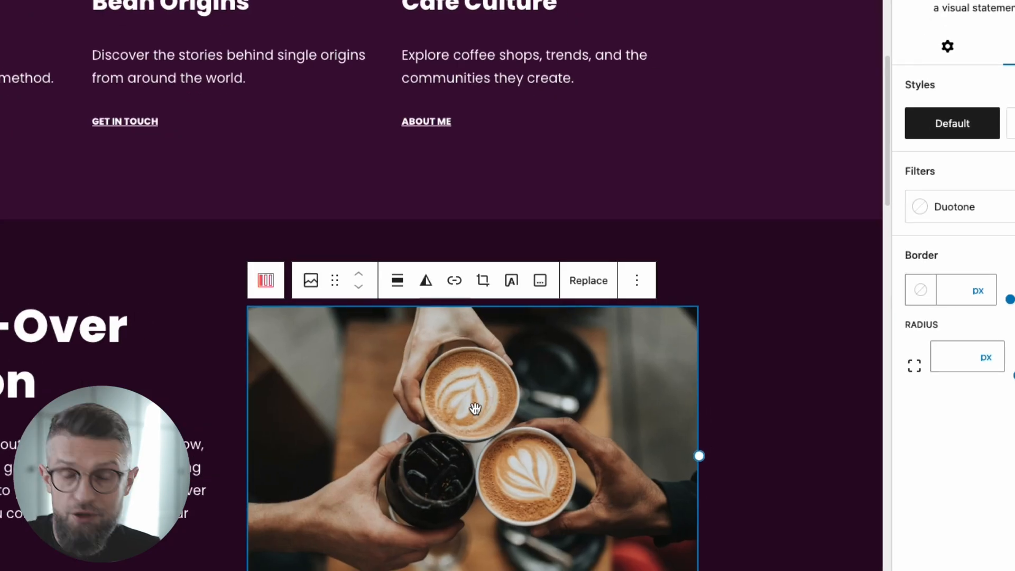
left_click(586, 286)
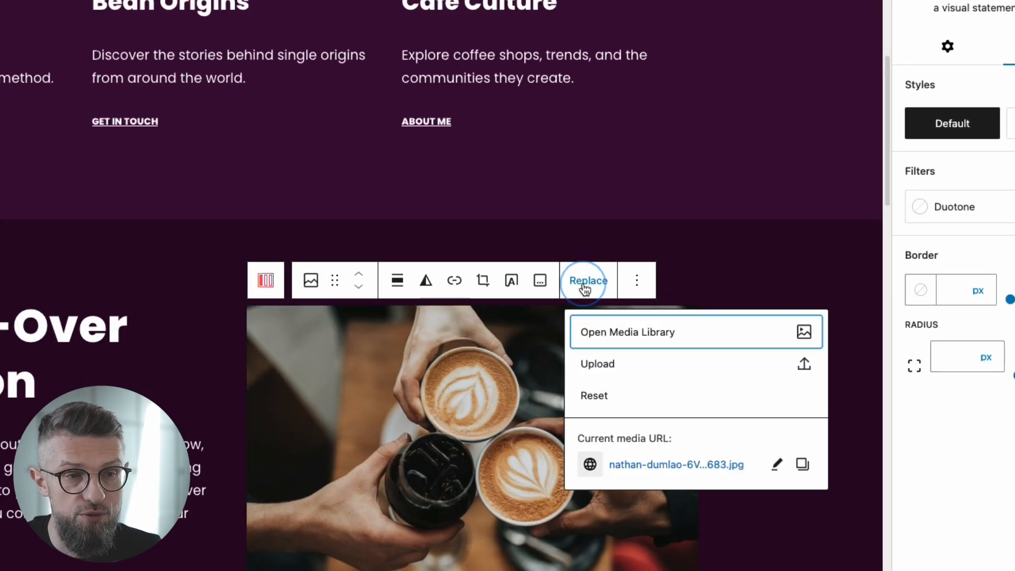
left_click(645, 343)
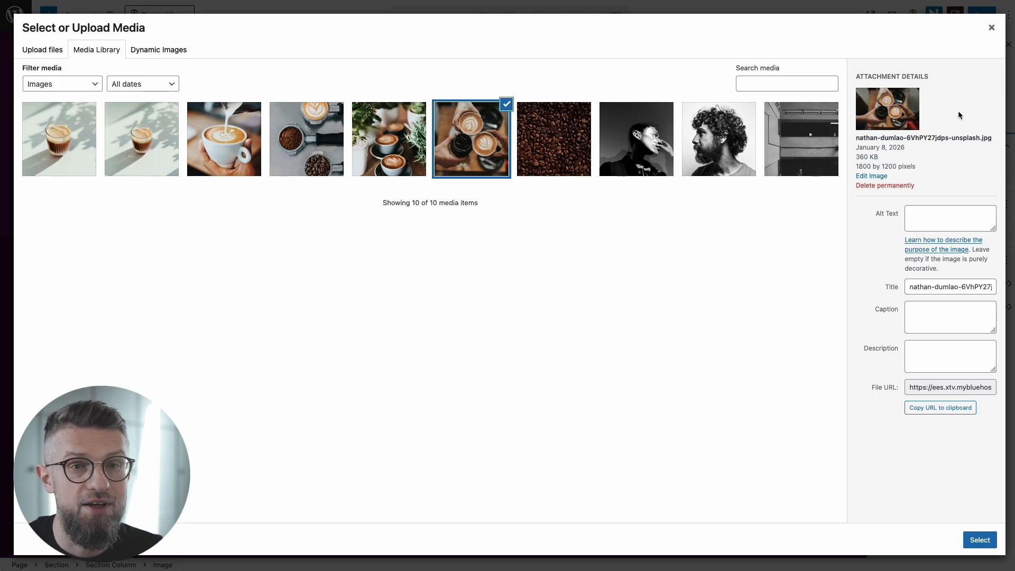
left_click(991, 30)
- Try a larger border radius on the image beside "The Pour-Over Revolution" to round its corners
left_click(526, 337)
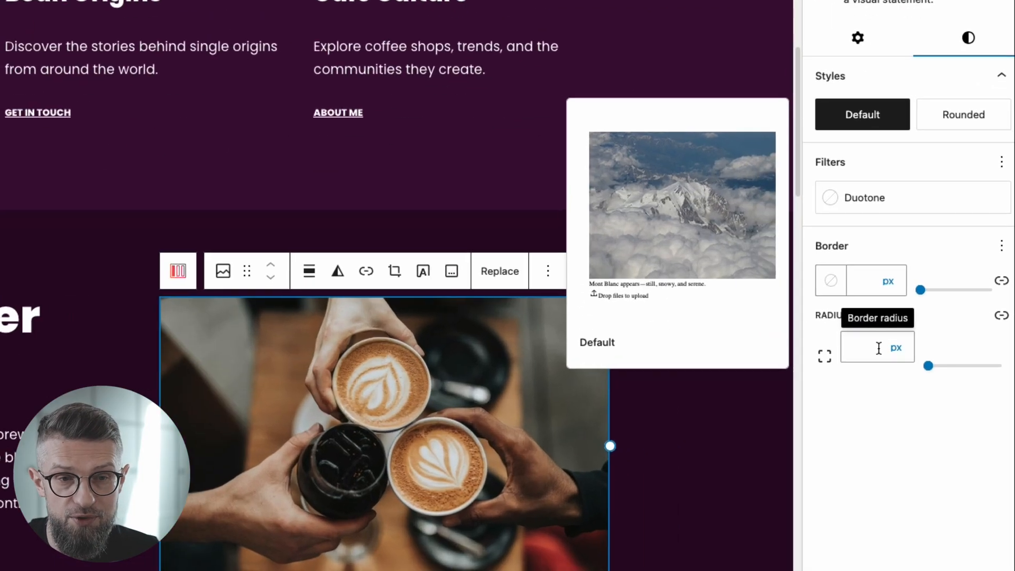
left_click(923, 329)
left_click_drag(928, 366, 969, 360)
left_click(107, 347)
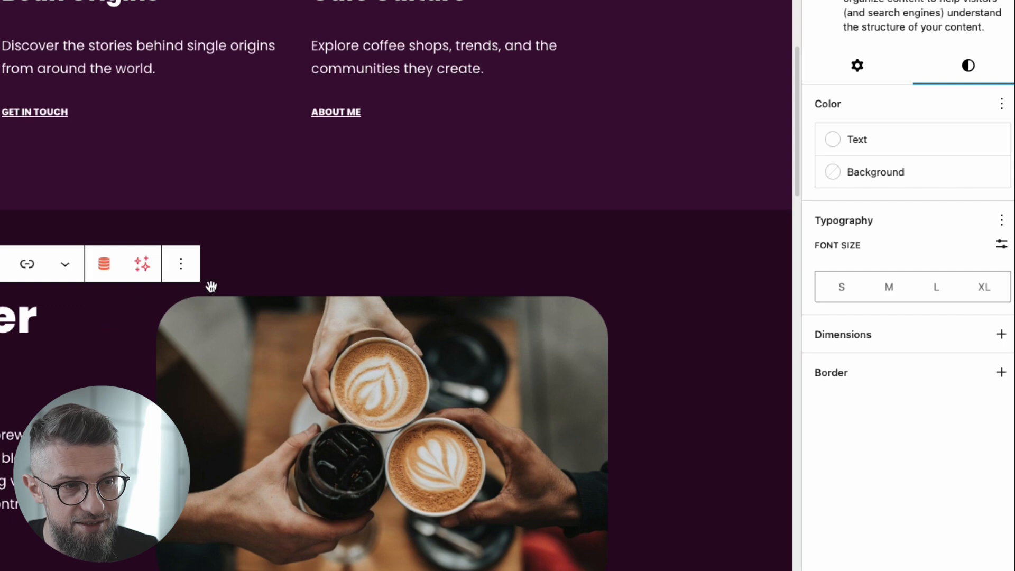
- Set the Pour-Over image's border radius to 0 px and apply the blue and orange duotone filter
left_click(182, 299)
left_click_drag(968, 363, 898, 370)
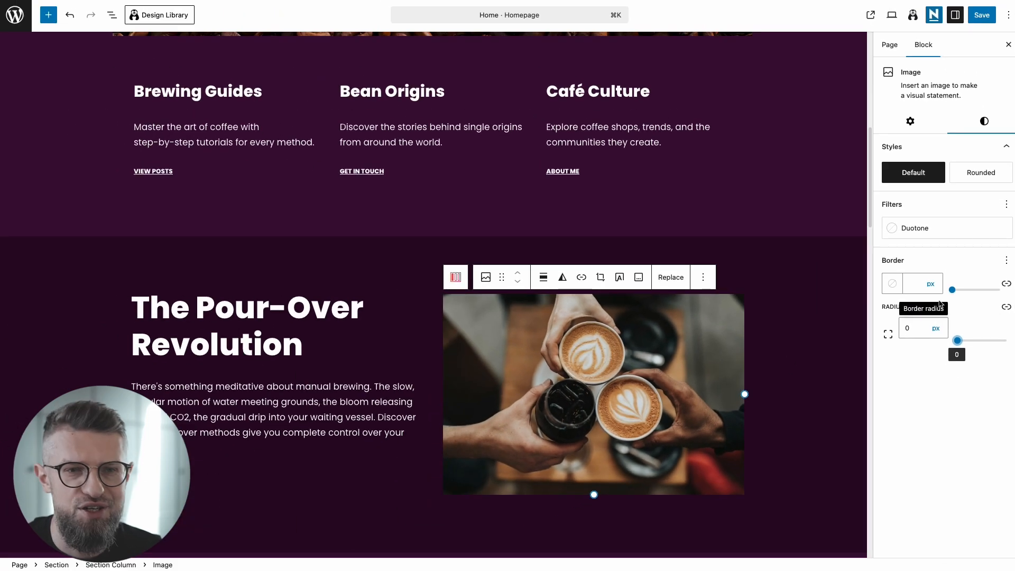
left_click(908, 228)
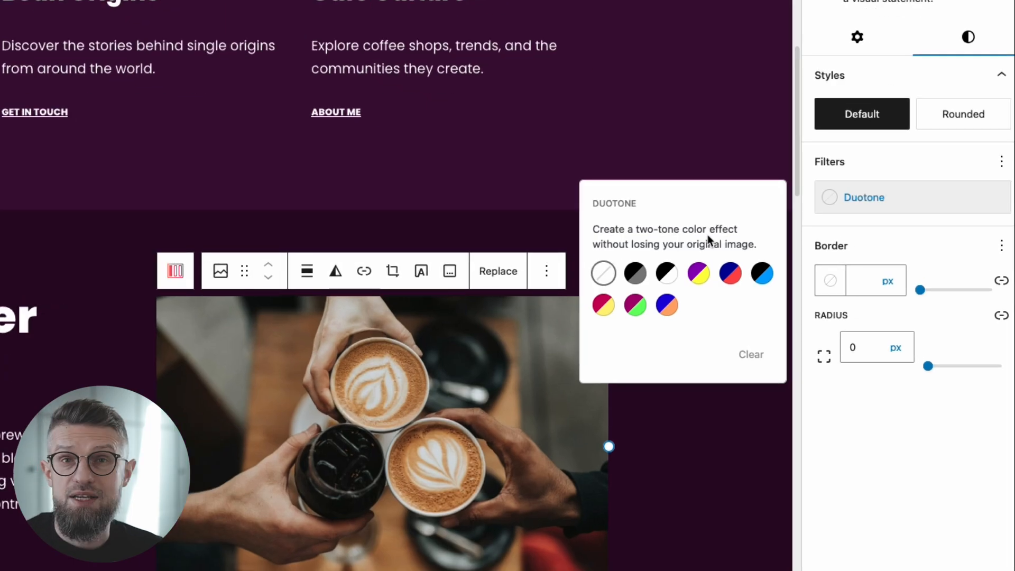
left_click(667, 305)
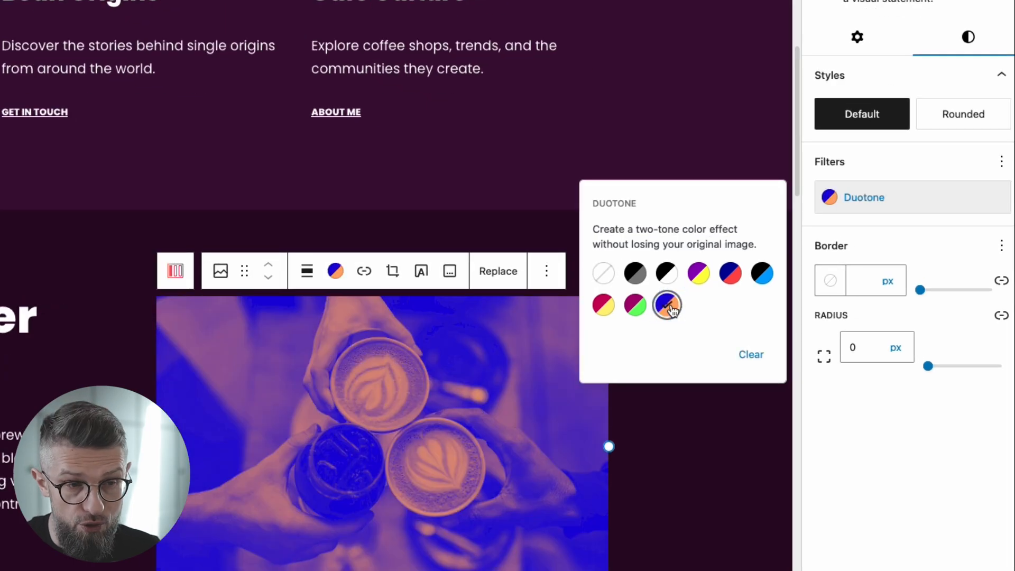
- Try the magenta and yellow duotone among other presets on the Pour-Over image and clear its duotone filter
left_click(635, 310)
left_click(602, 309)
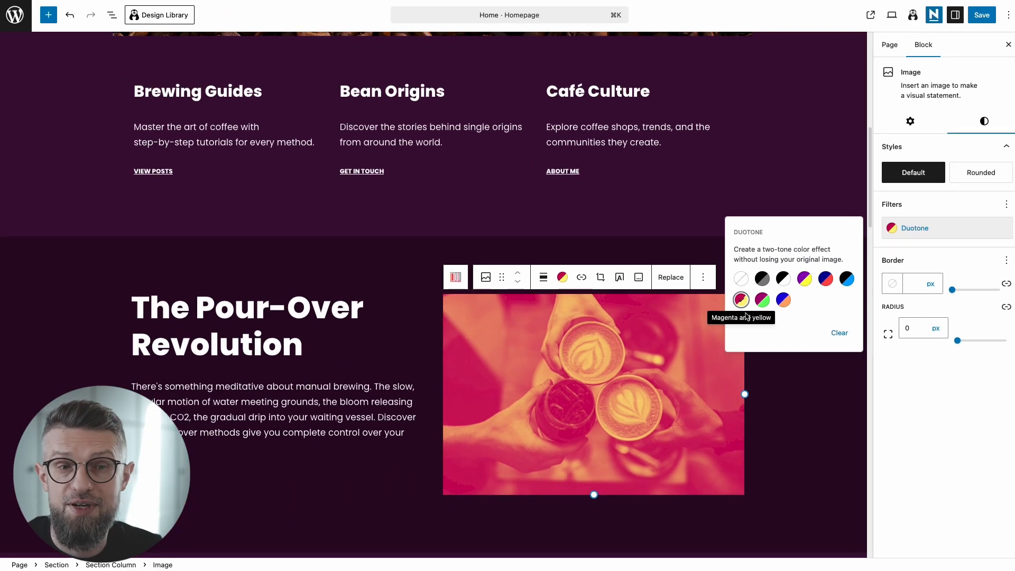
left_click(741, 278)
left_click(286, 417)
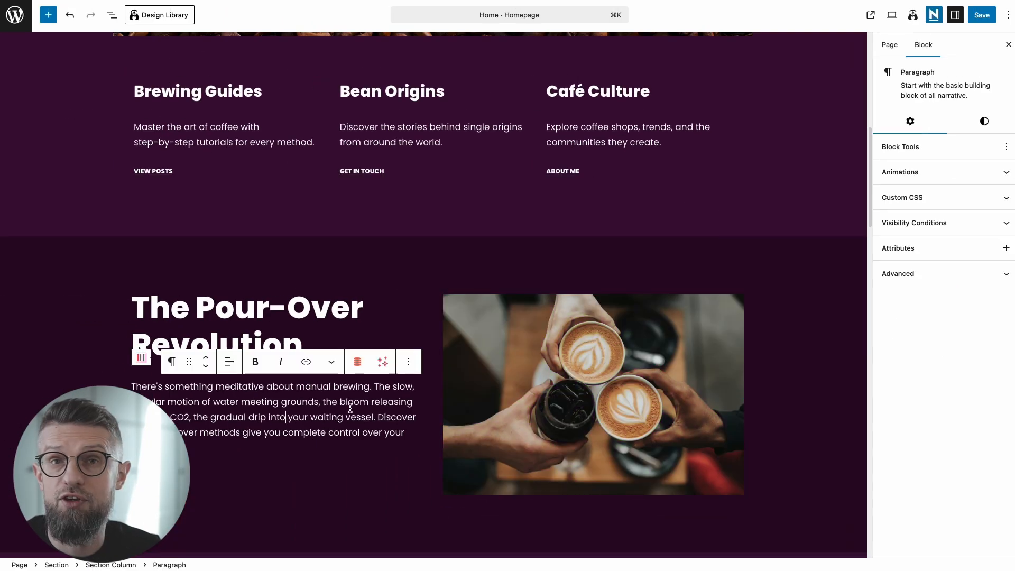
- Browse the block library's Otter, text, media and design blocks to examine what can be added to the homepage
scroll(444, 407, "down", 15)
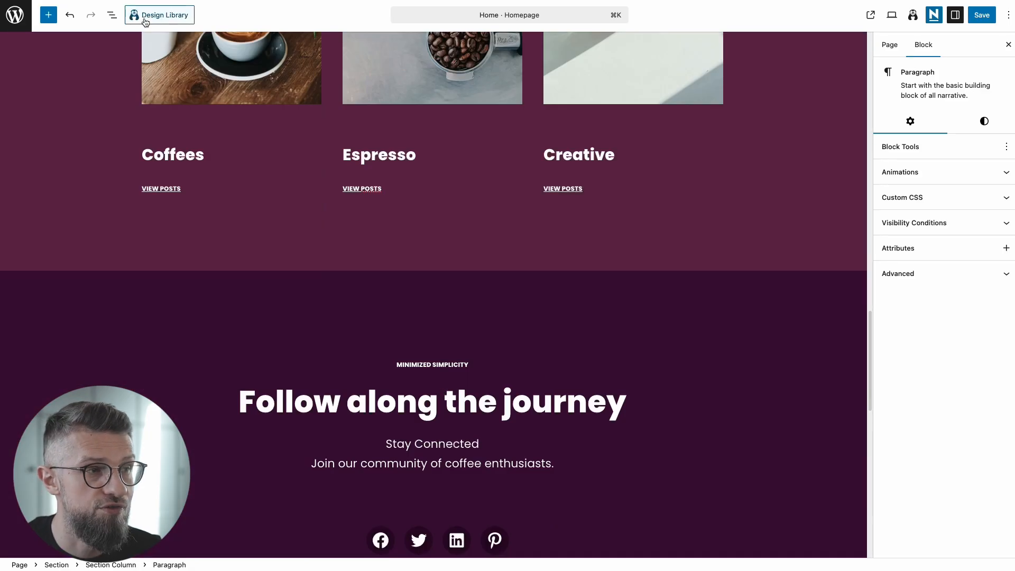
left_click(49, 15)
mouse_move(87, 279)
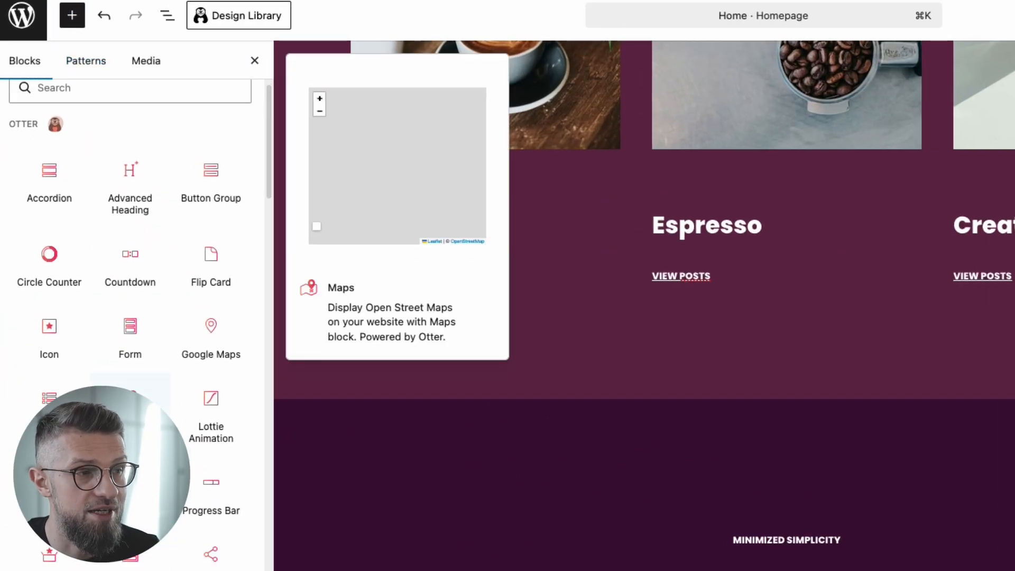
scroll(132, 317, "down", 5)
mouse_move(171, 349)
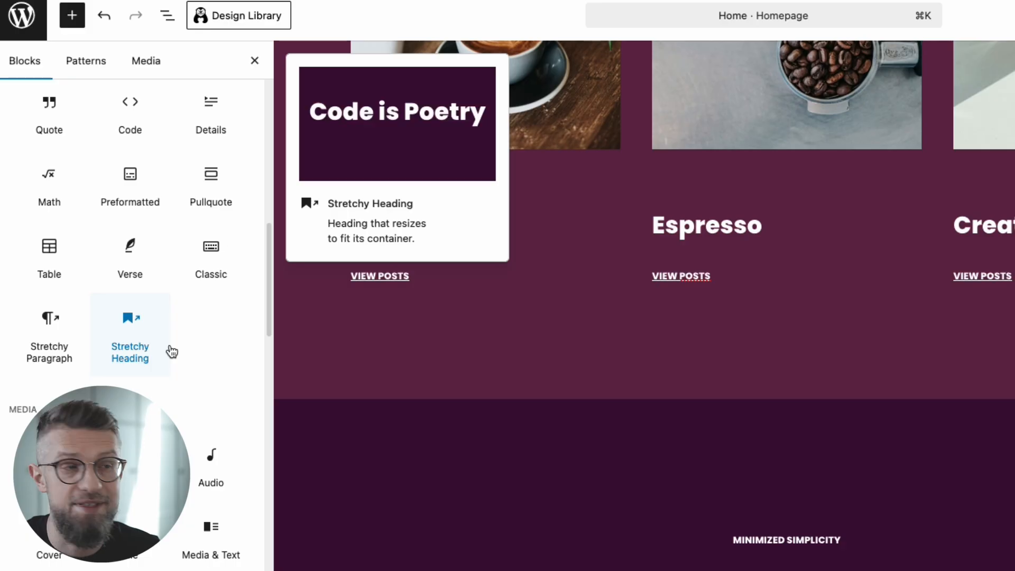
scroll(184, 392, "down", 6)
mouse_move(51, 421)
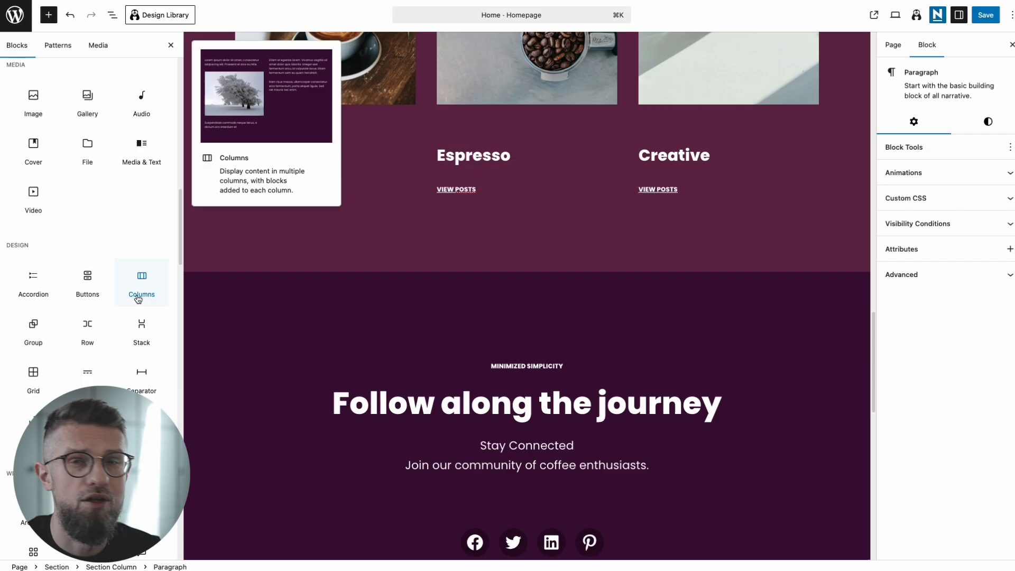
scroll(206, 437, "up", 2)
scroll(137, 299, "up", 5)
mouse_move(81, 234)
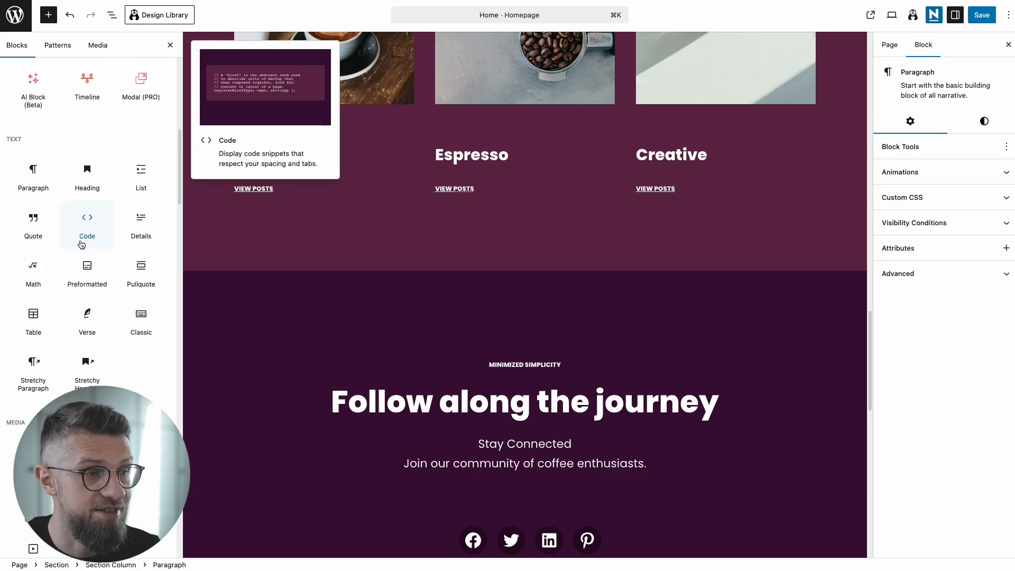
mouse_move(30, 238)
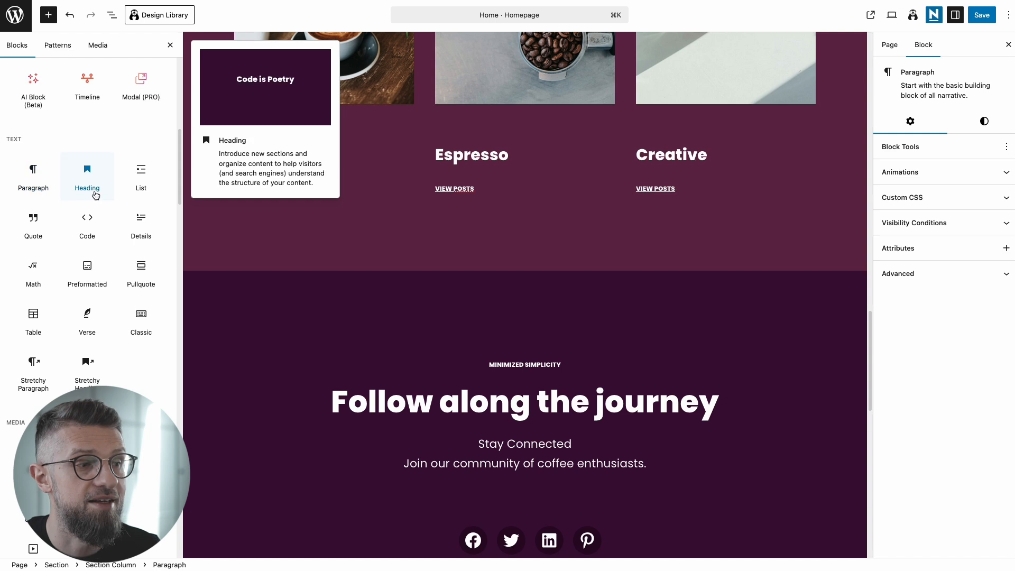
mouse_move(43, 294)
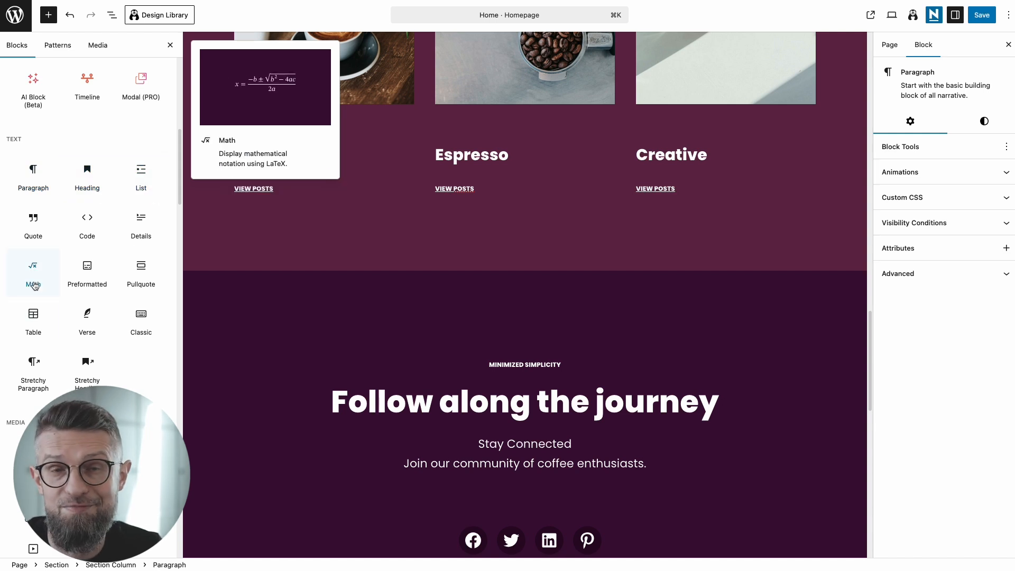
- Insert a Quote block above the social icons reading "Some quote by someone" and centre its text
left_click(29, 230)
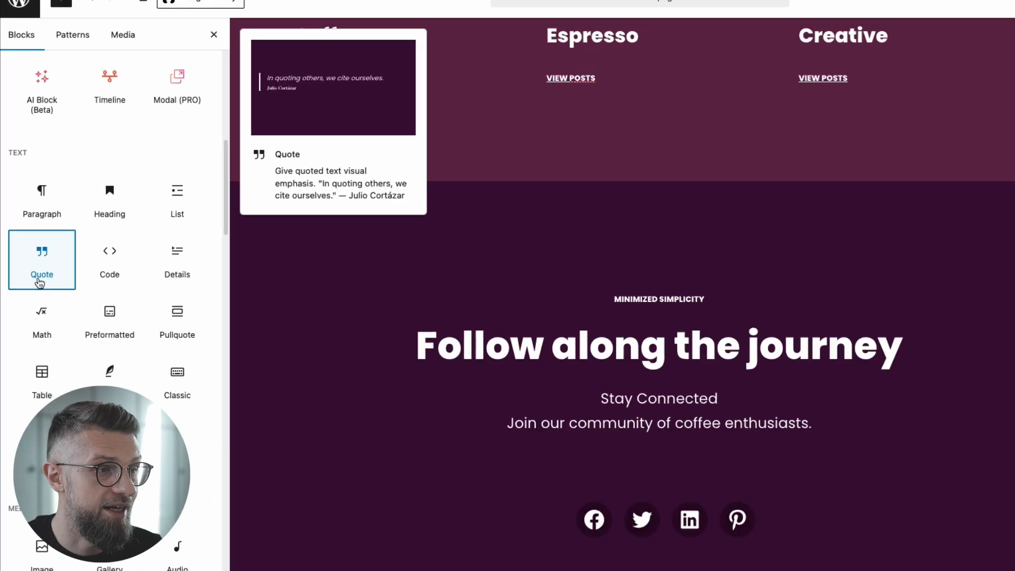
left_click_drag(43, 252, 127, 279)
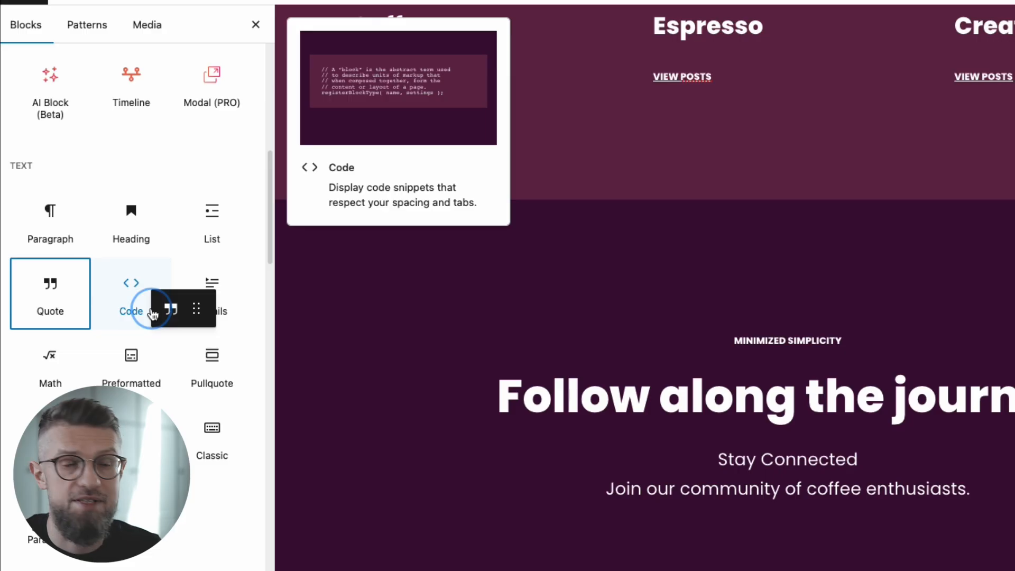
left_click_drag(153, 315, 771, 526)
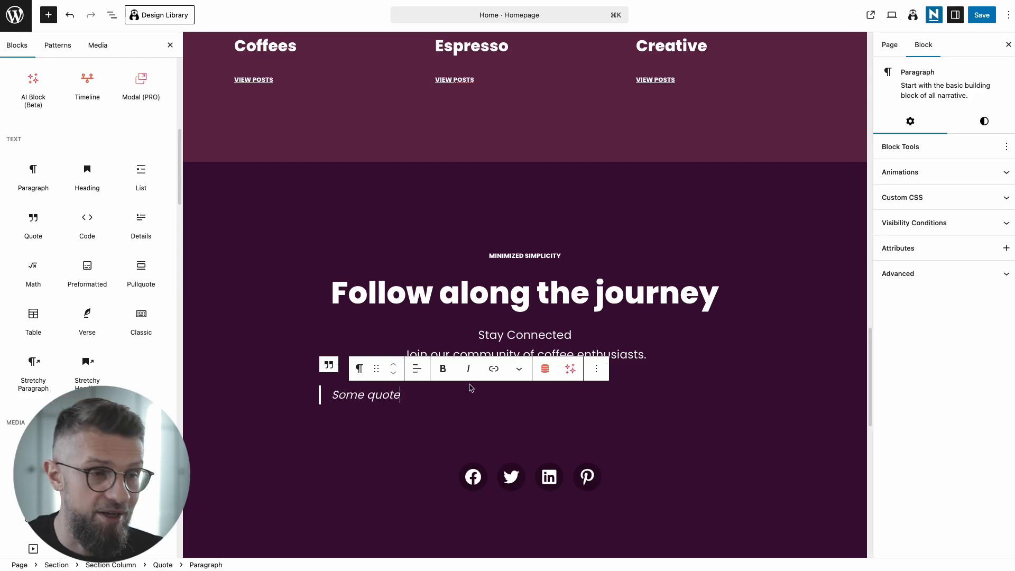
type("by someonew")
left_click(417, 369)
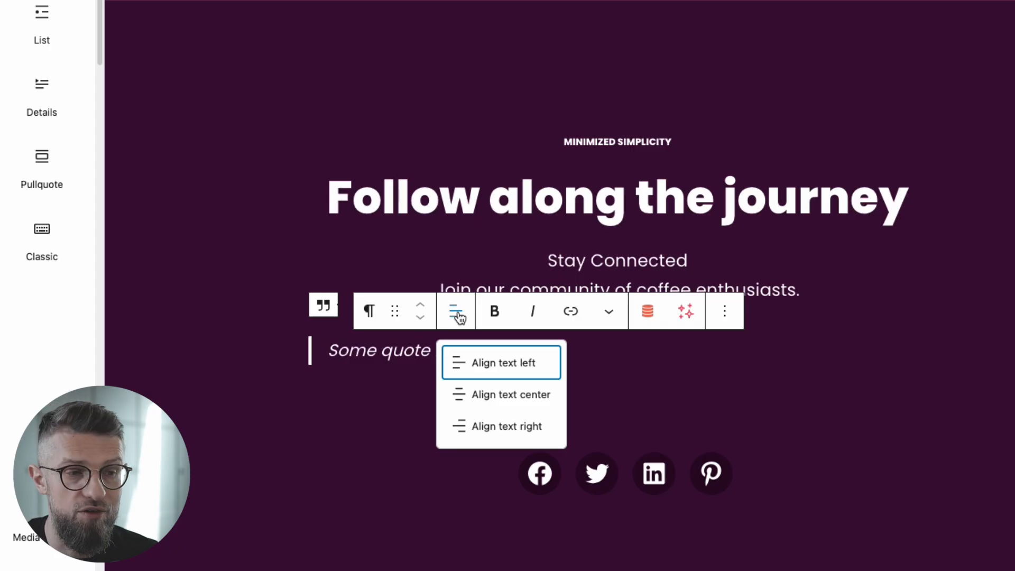
left_click(494, 392)
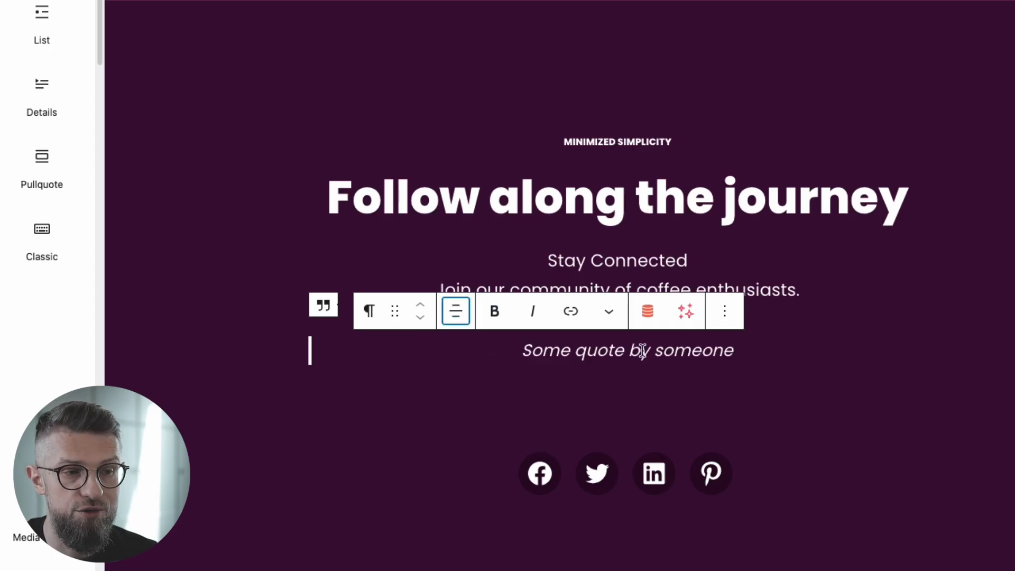
- Try bold and italic formatting on the word "Connected" in the "Stay Connected" line
double_click(611, 260)
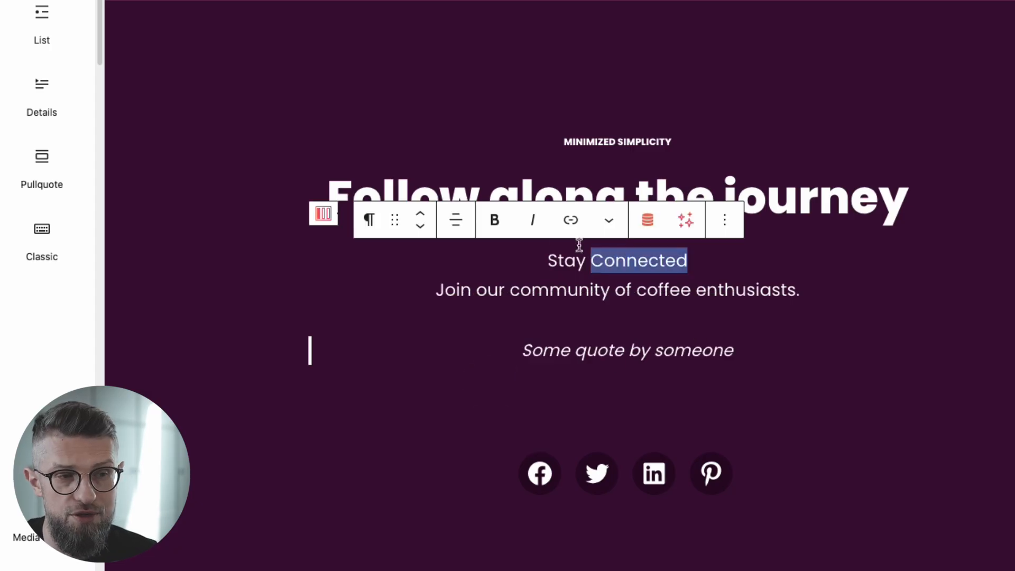
left_click(495, 222)
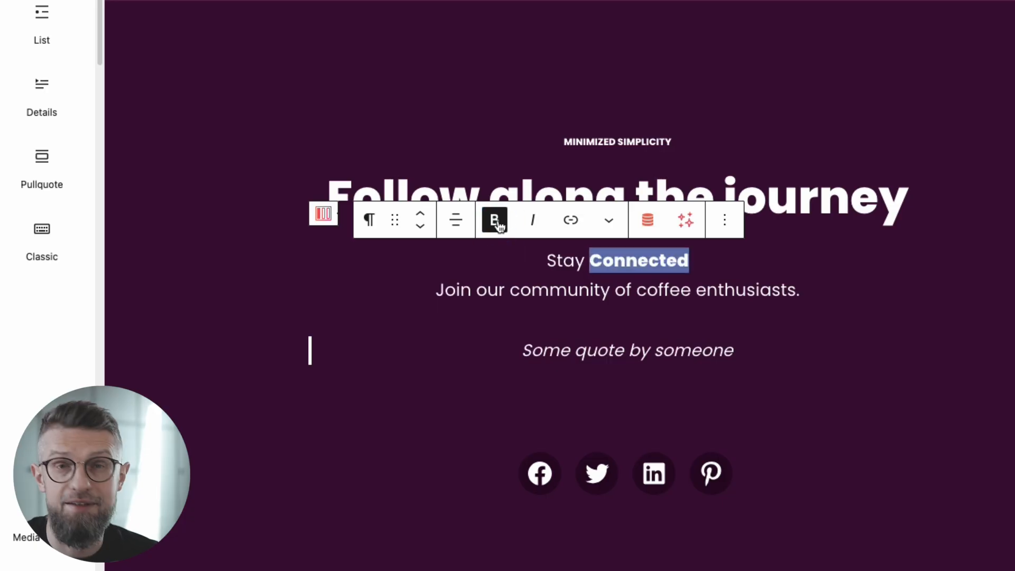
left_click(534, 222)
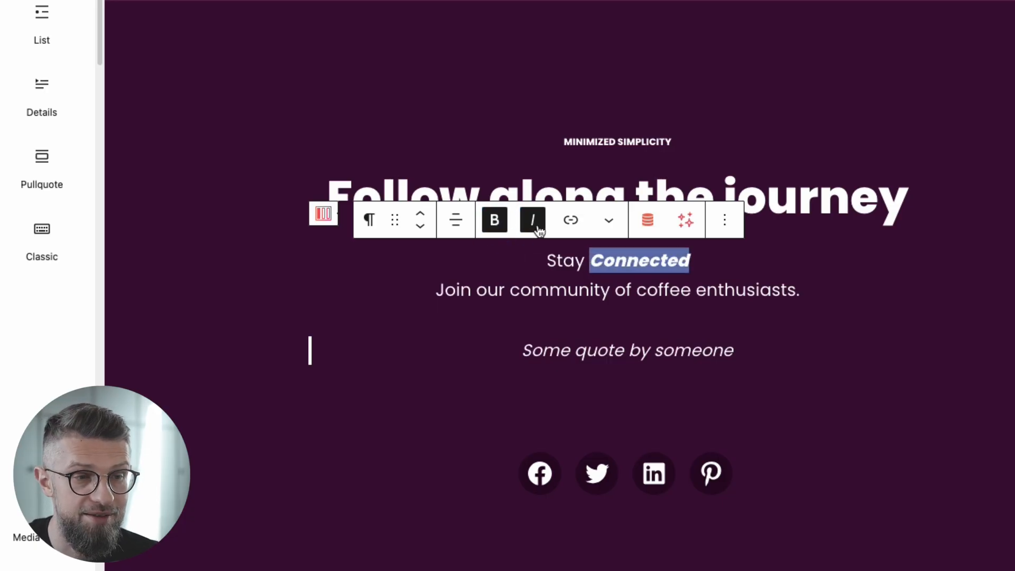
left_click(533, 221)
left_click(495, 221)
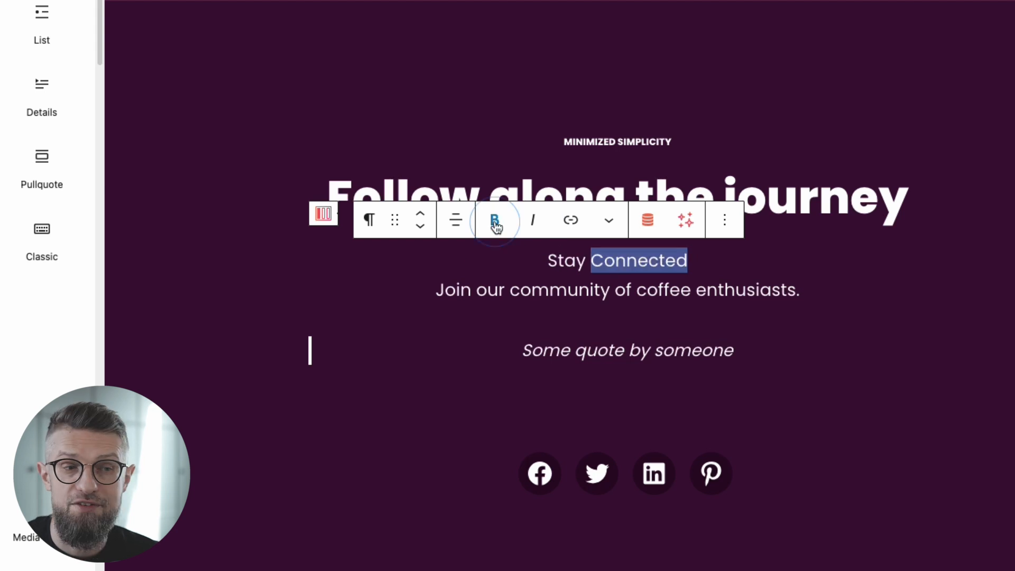
- Check where the profile links of the Facebook and Twitter social icons are entered
scroll(626, 325, "down", 1)
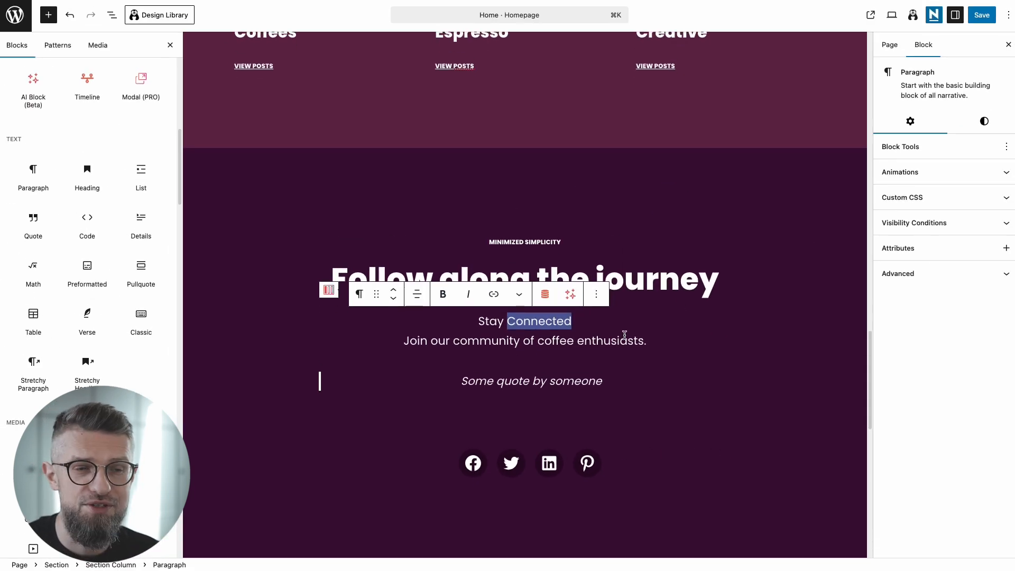
scroll(625, 335, "down", 5)
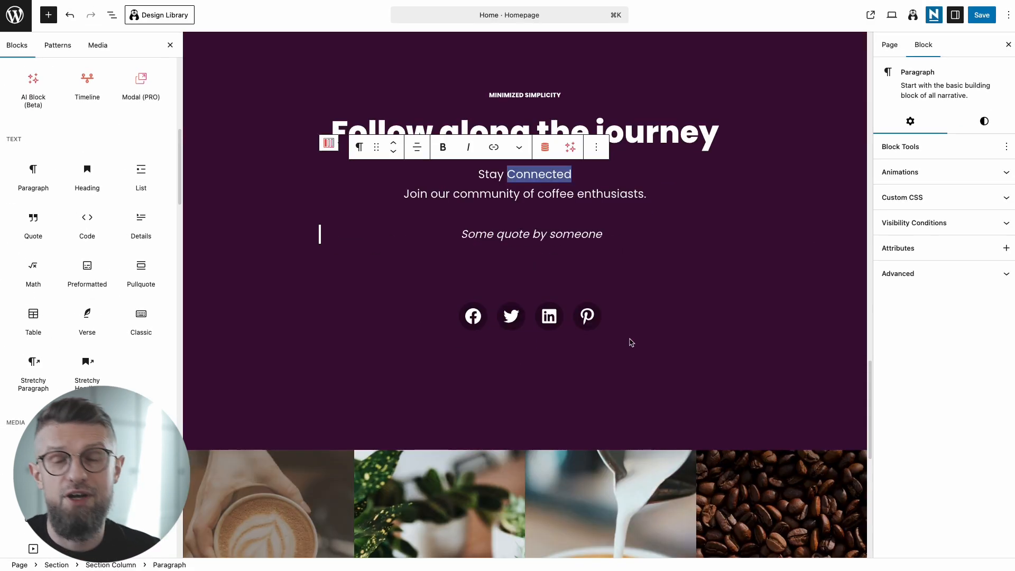
left_click(468, 319)
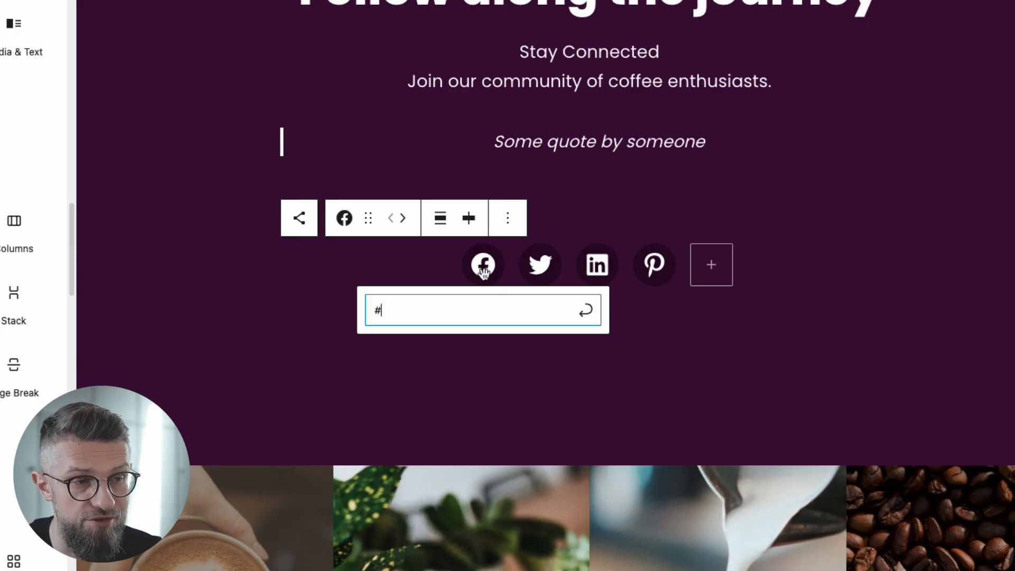
left_click(540, 266)
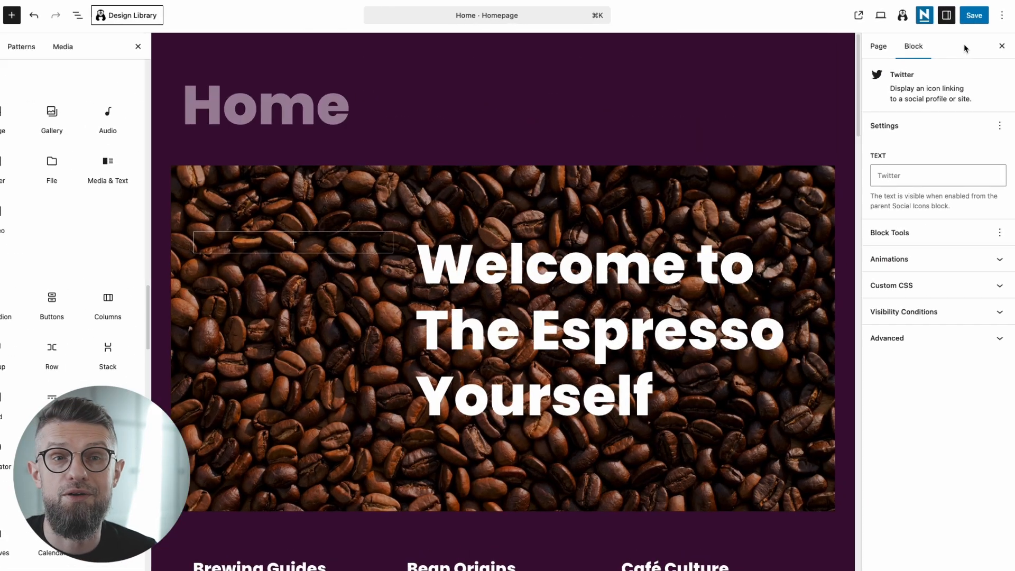
- Save the homepage and review the whole published page on the live site
left_click(982, 15)
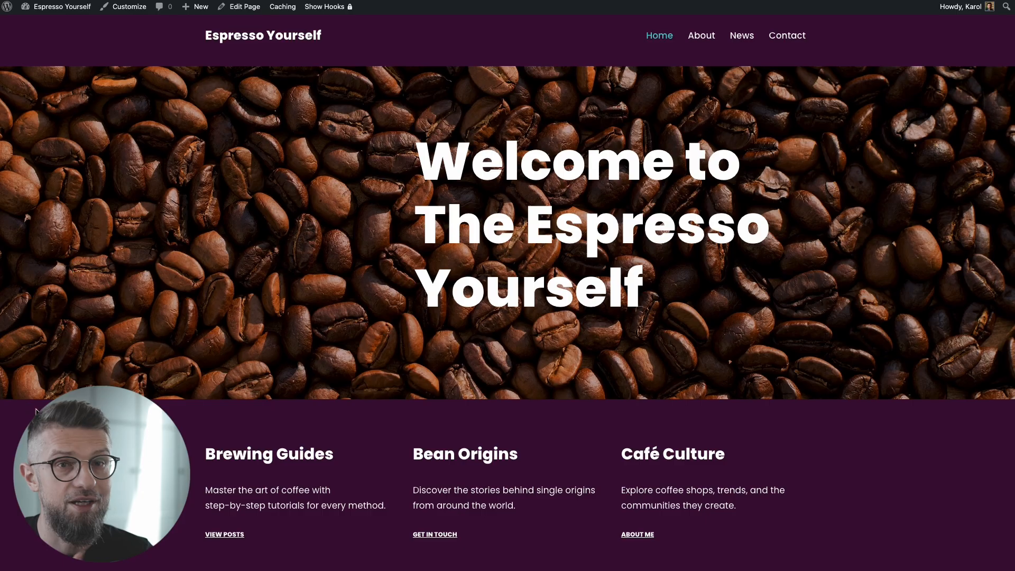
scroll(508, 285, "down", 20)
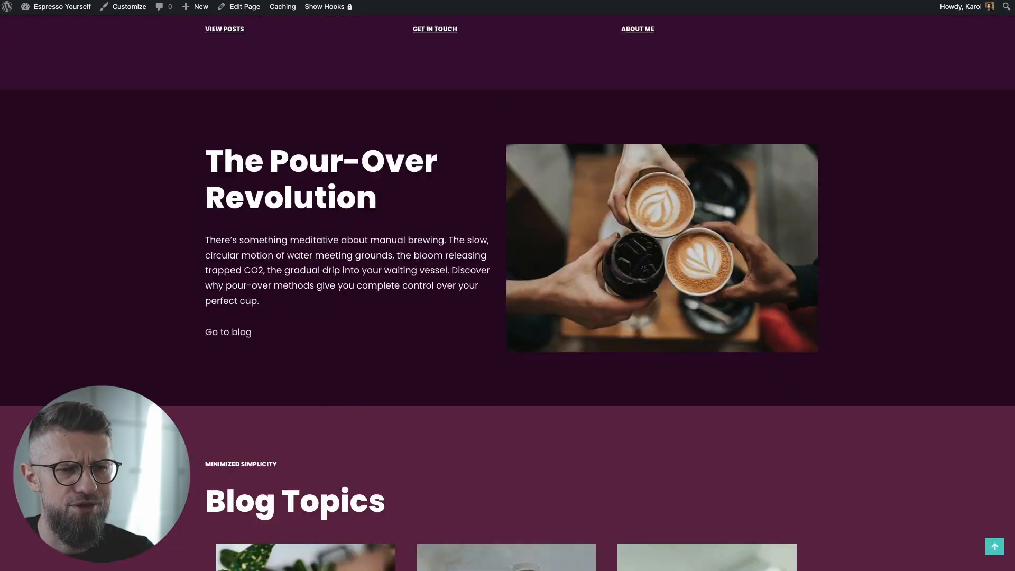
scroll(508, 286, "down", 10)
scroll(508, 286, "up", 20)
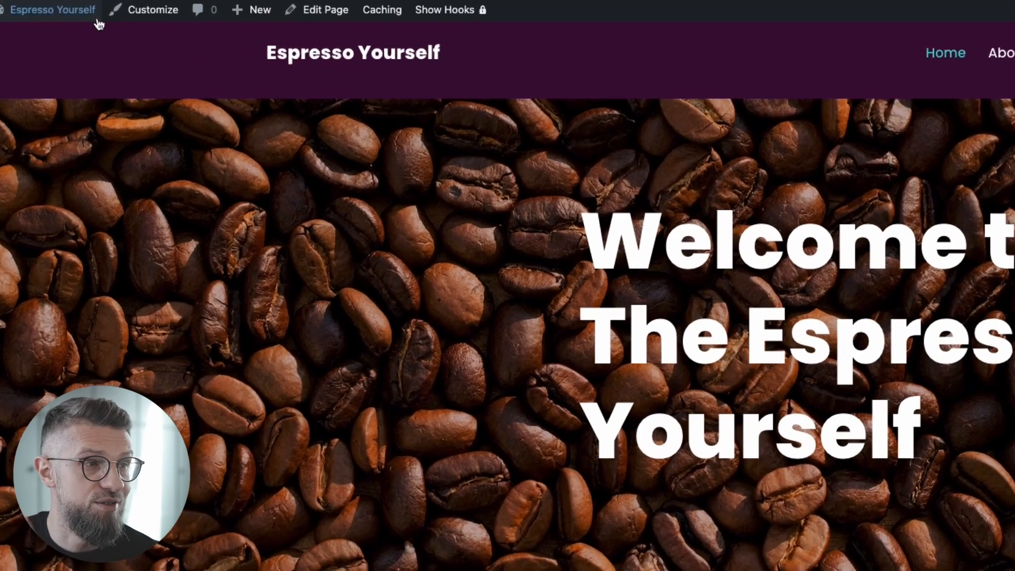
- Start customizing the theme from the live site and set the global container width to 1200 px
left_click(143, 17)
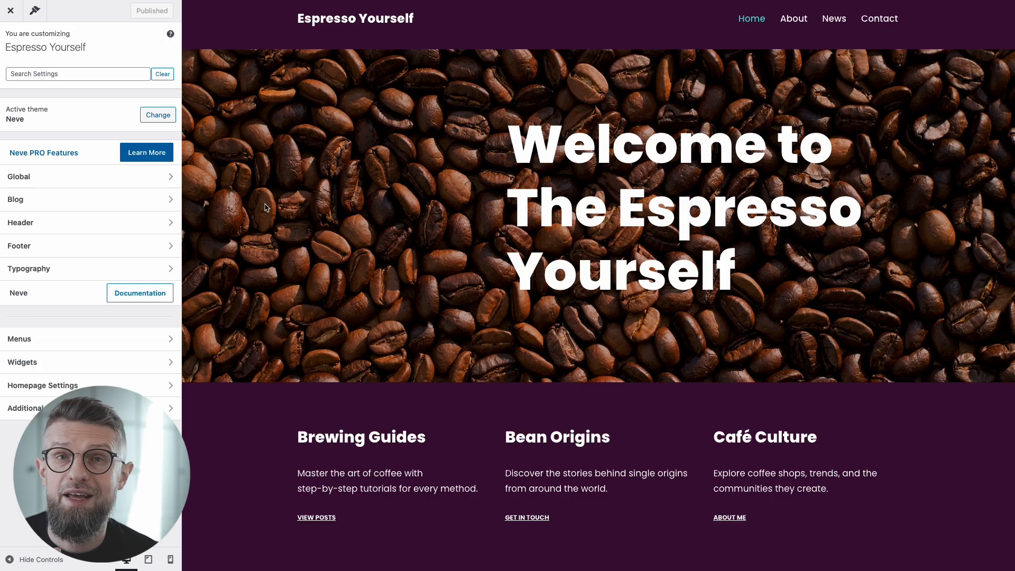
left_click(78, 177)
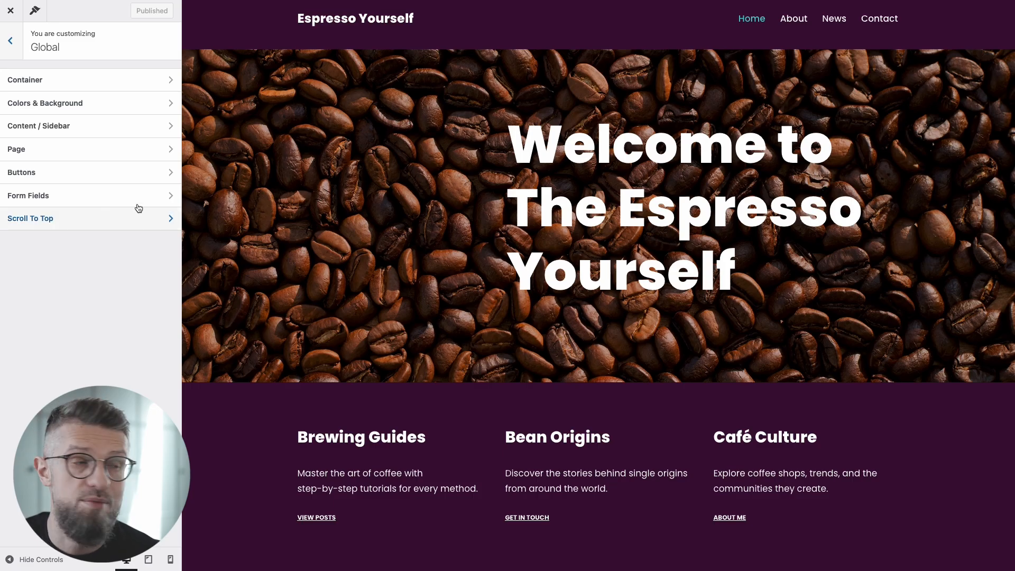
left_click(41, 77)
left_click_drag(51, 101, 56, 100)
type("1200")
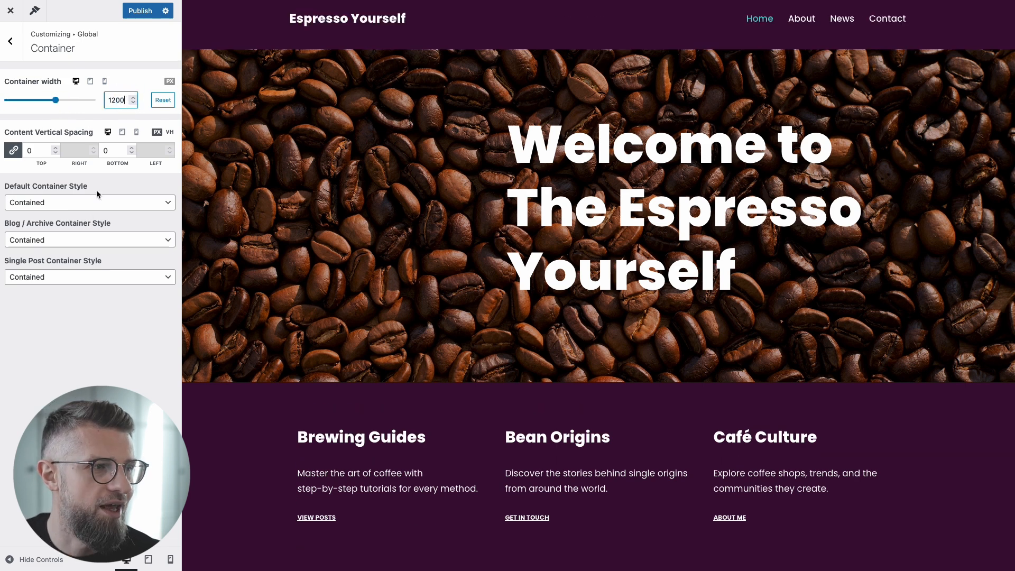
- Set the Site Background and Light Background colors of the Amulet palette to brown, hex 683922
left_click(11, 42)
left_click(59, 105)
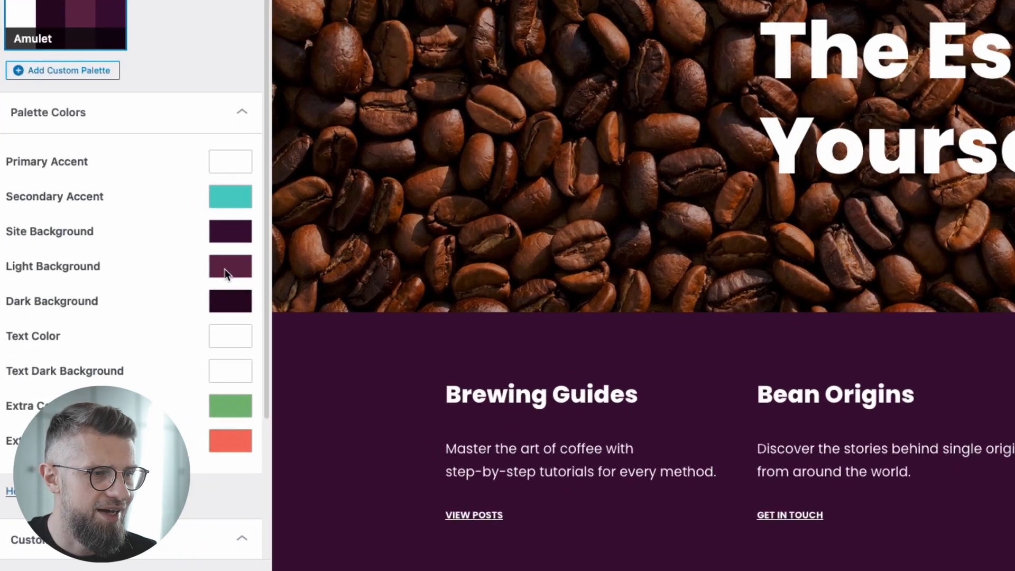
left_click(228, 275)
double_click(265, 216)
type("683922")
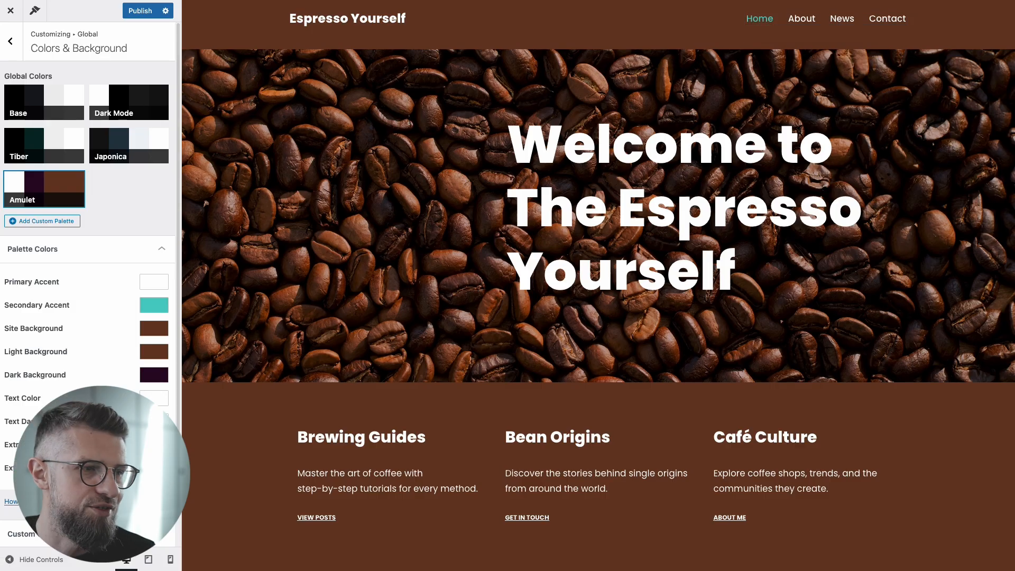
- Set the Amulet palette's Secondary Accent color to the light blue hex BBD1EA
left_click(151, 306)
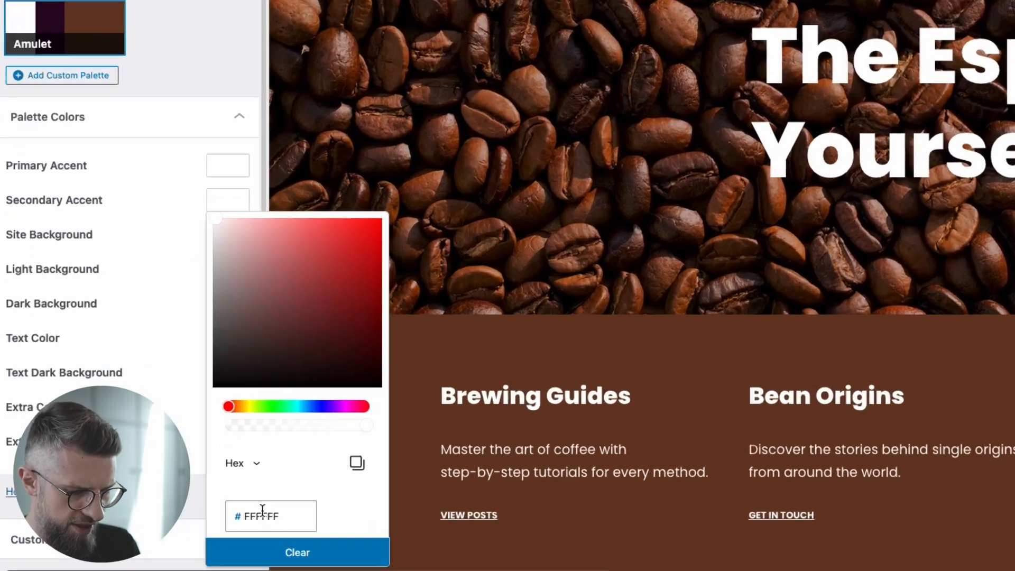
double_click(177, 515)
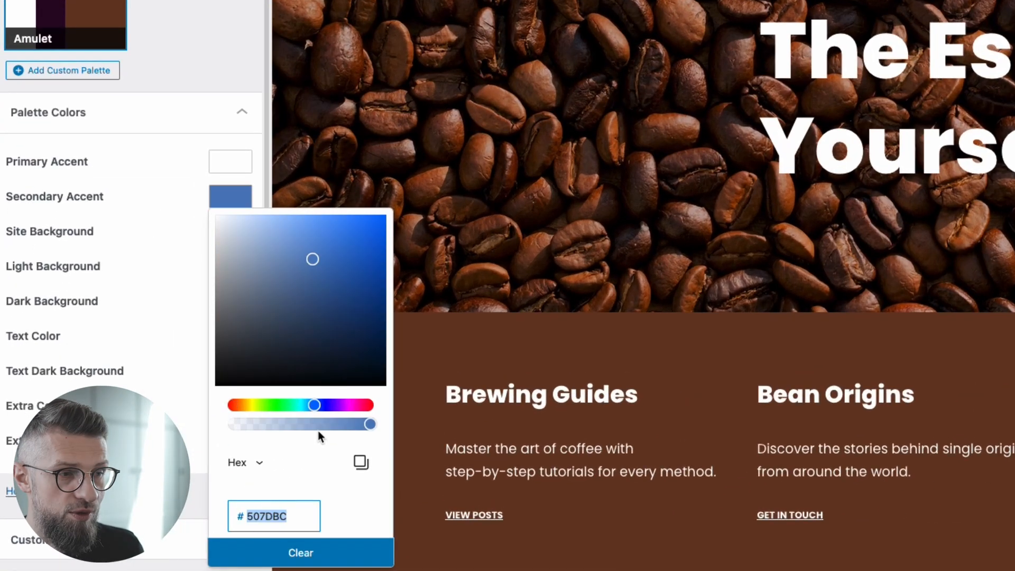
type("BBD1EA")
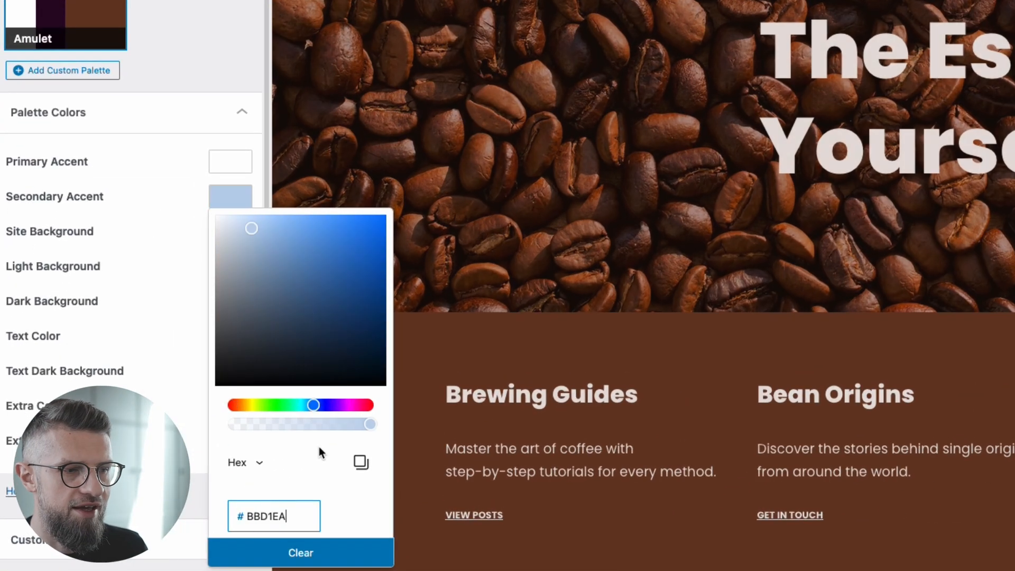
left_click(227, 82)
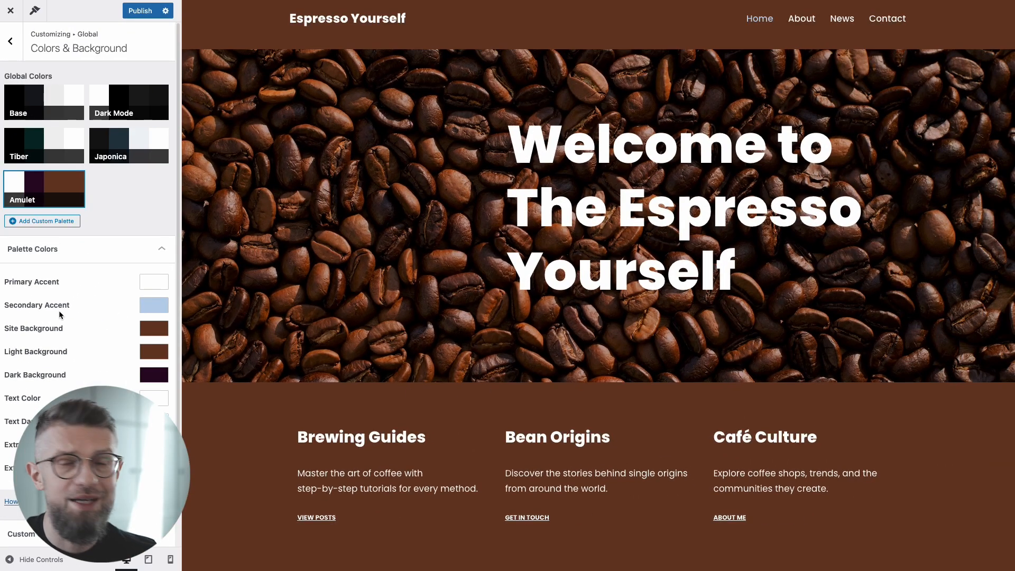
scroll(97, 290, "down", 3)
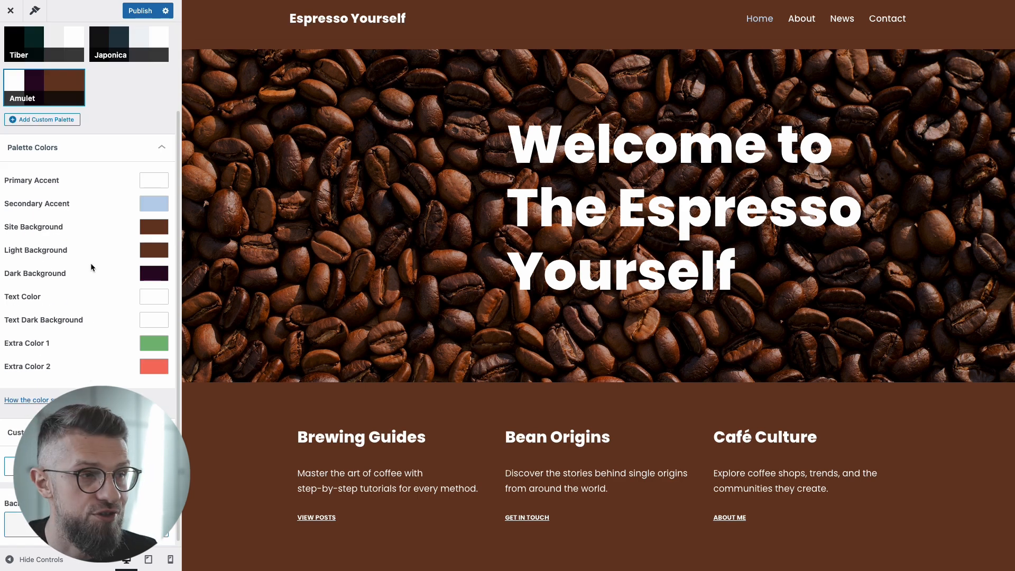
- Open the theme's Blog / Archive settings and look over the post listing on the News page in the preview
scroll(92, 263, "up", 3)
left_click(77, 129)
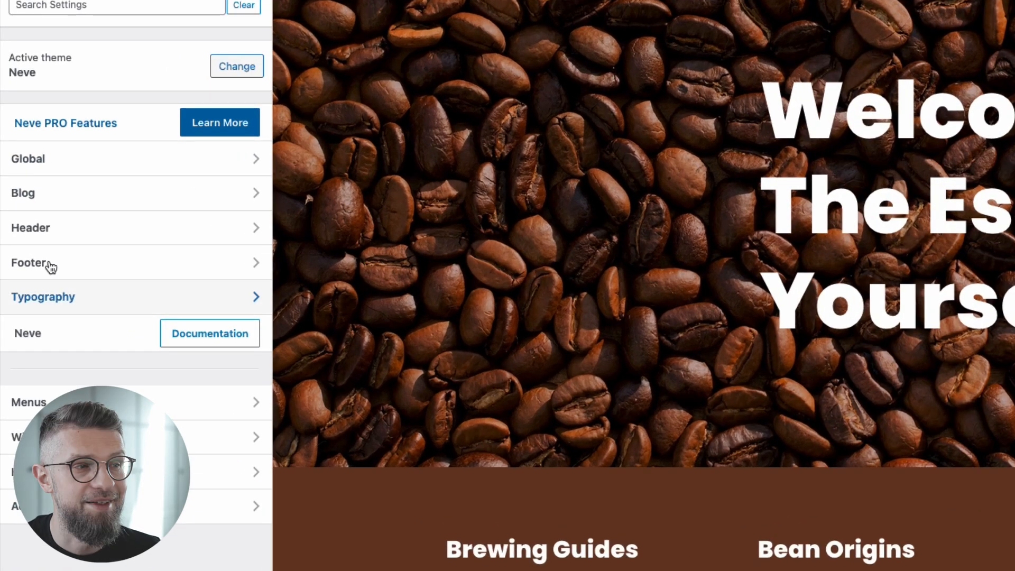
left_click(54, 199)
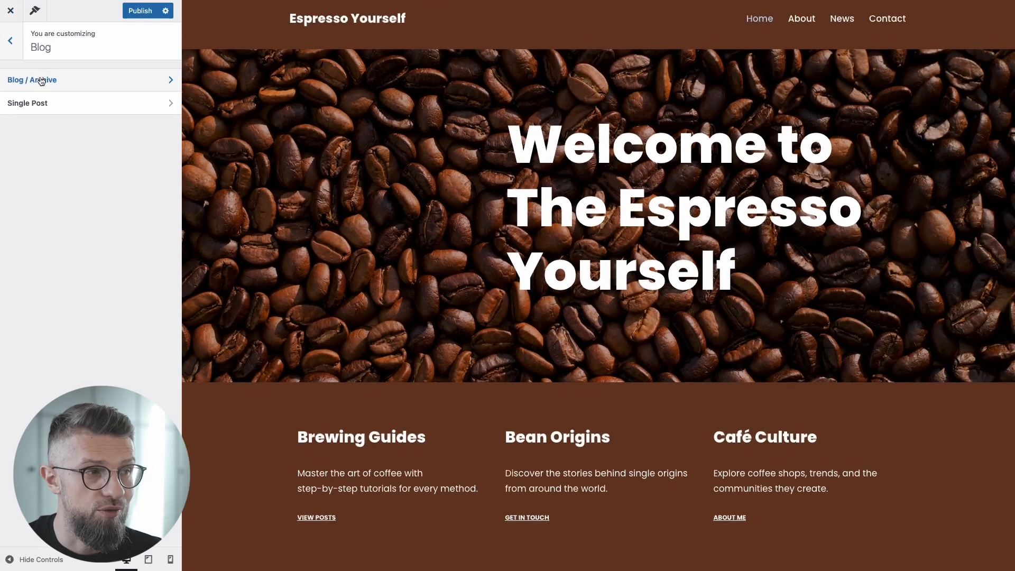
left_click(42, 81)
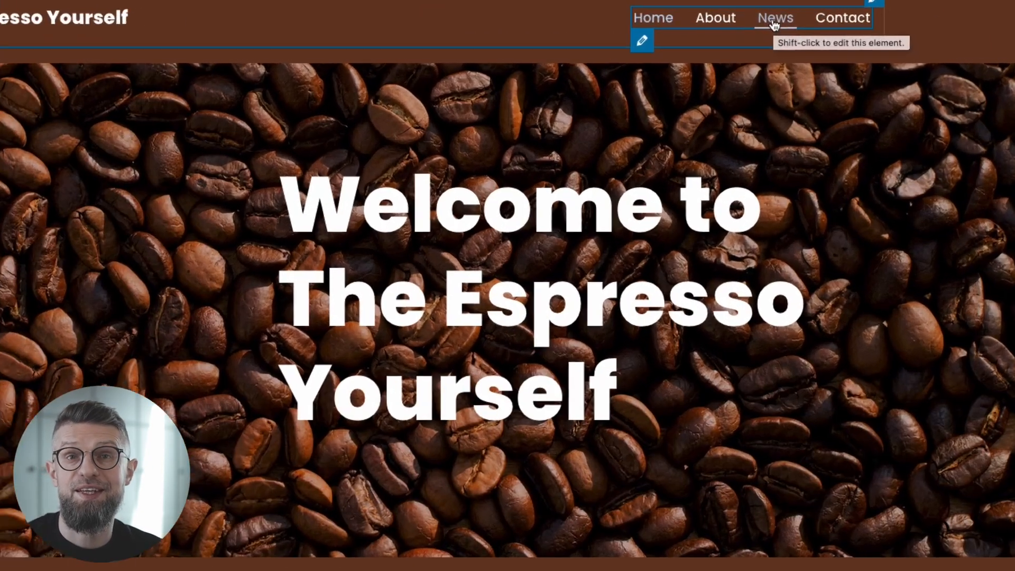
left_click(842, 21)
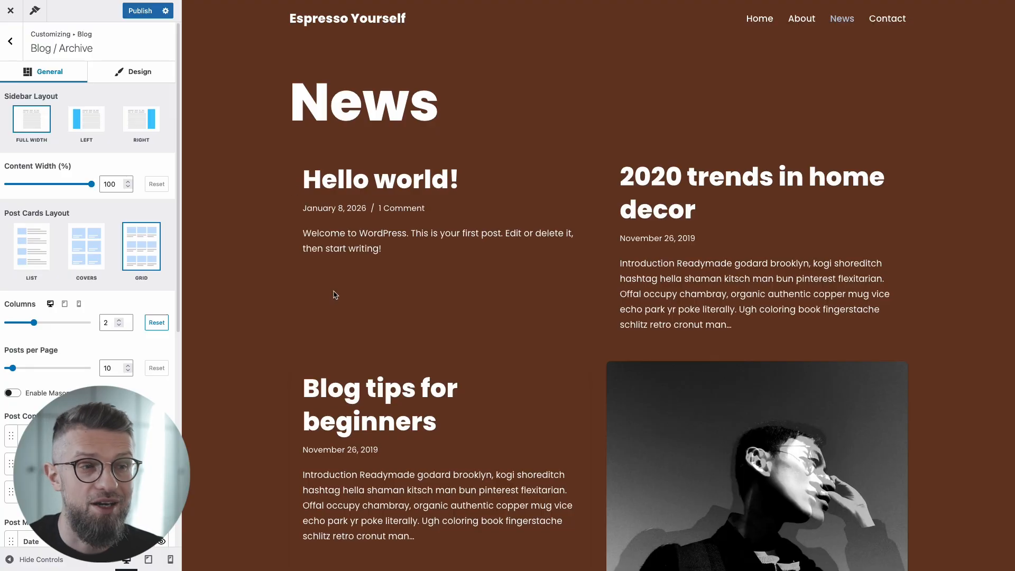
scroll(507, 290, "down", 6)
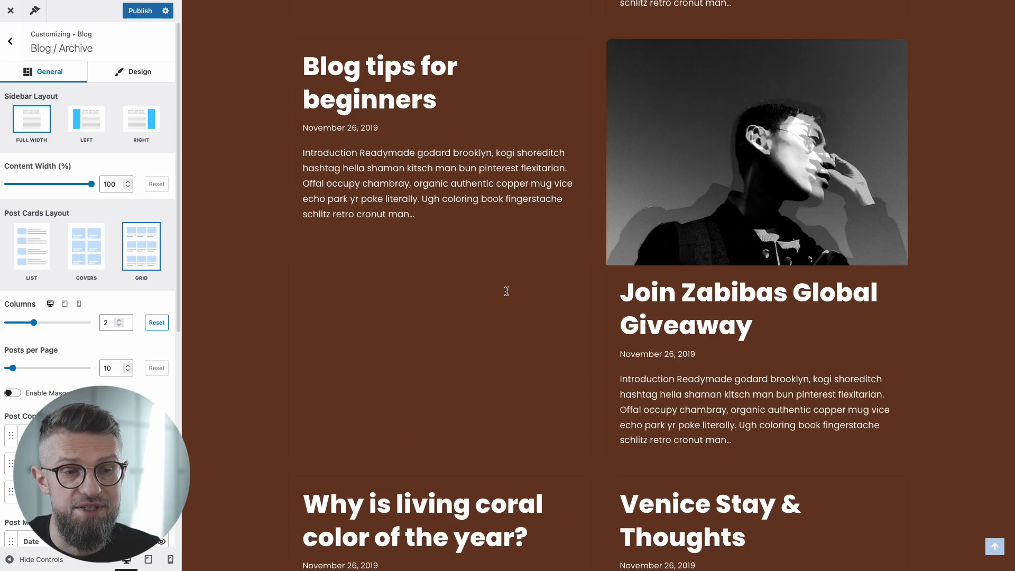
scroll(507, 292, "up", 6)
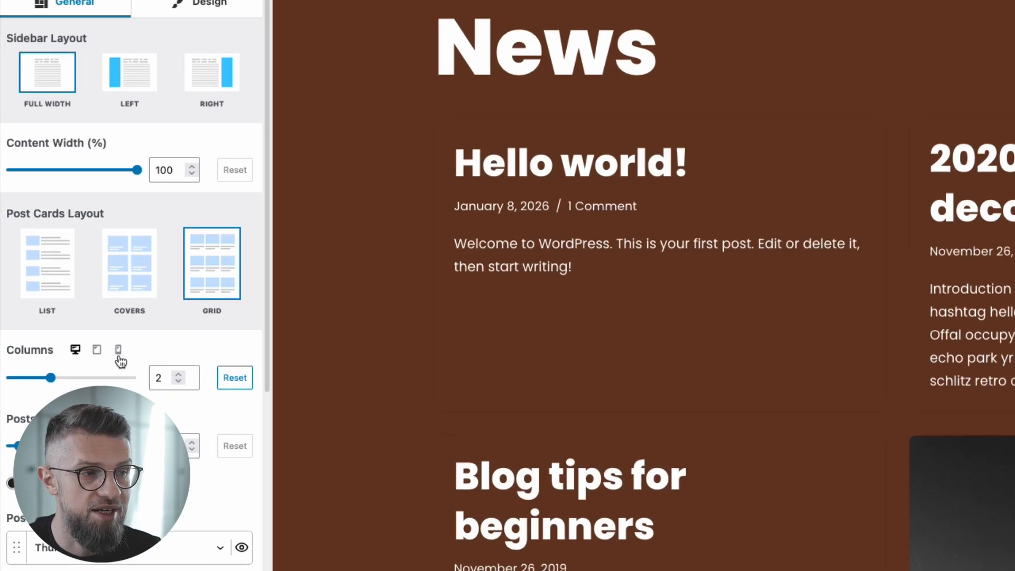
- Set the blog archive's post cards layout to List and order the post content as Excerpt, Title & Meta, Thumbnail
left_click(114, 267)
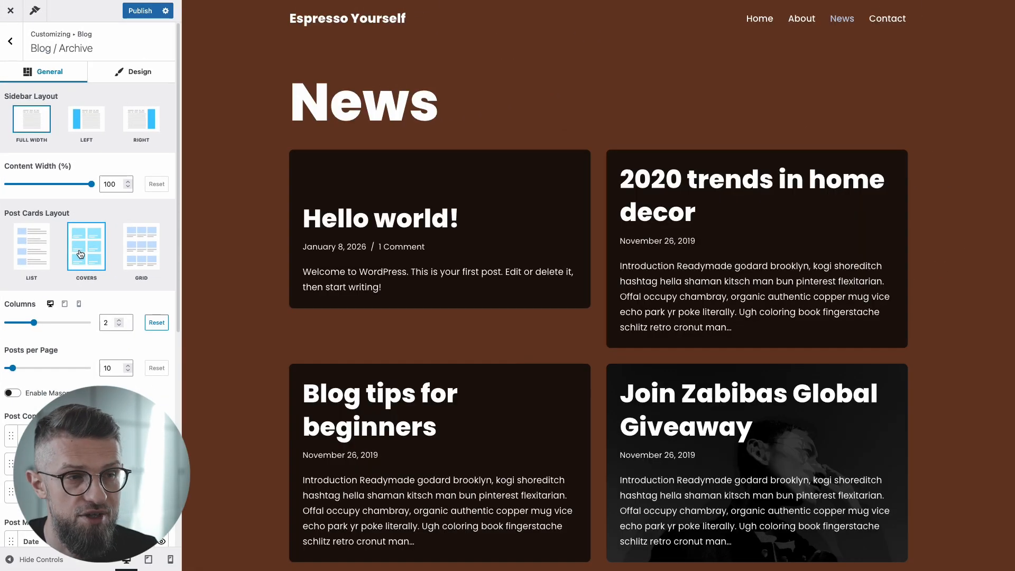
left_click(28, 269)
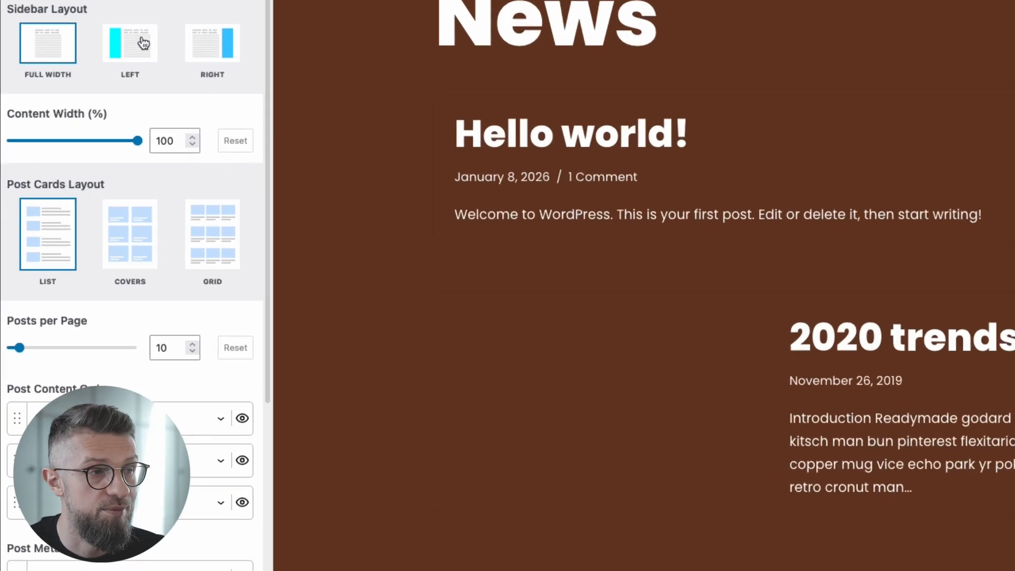
scroll(180, 169, "down", 2)
scroll(240, 351, "down", 2)
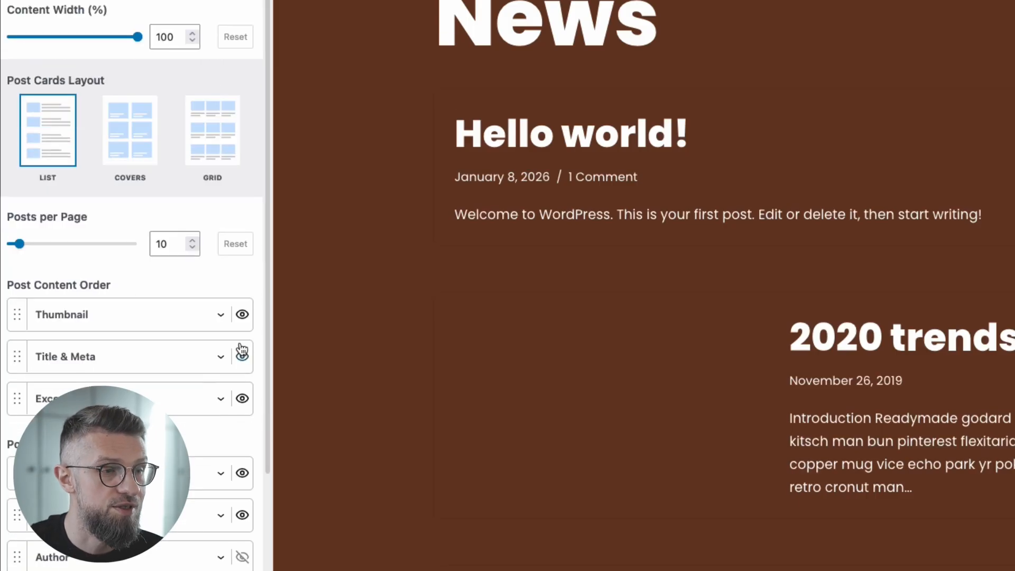
left_click(242, 316)
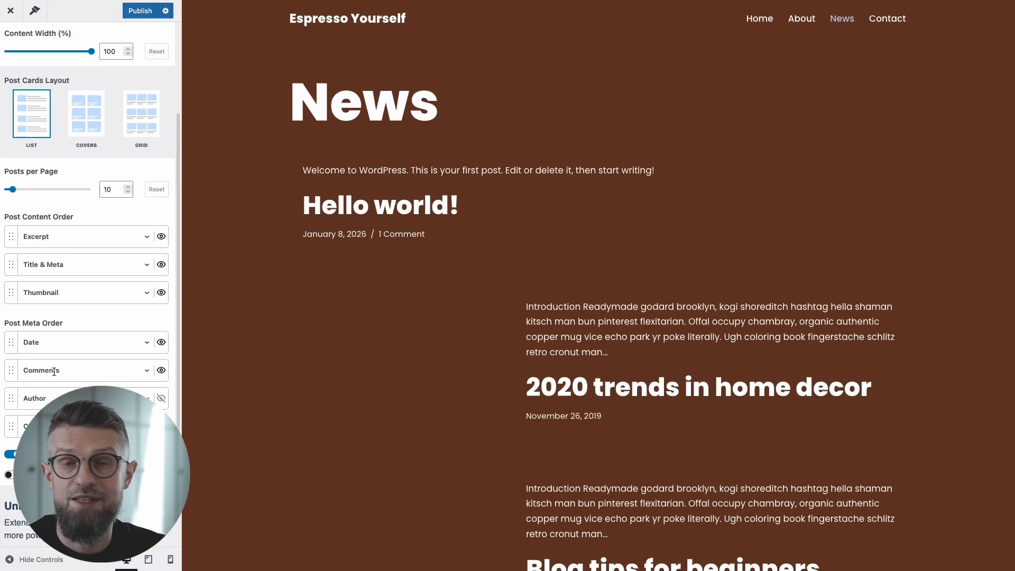
scroll(88, 317, "down", 3)
scroll(87, 318, "up", 5)
- Open the Single Post settings and preview the Join Zabibas Global Giveaway post
left_click(10, 42)
left_click(66, 104)
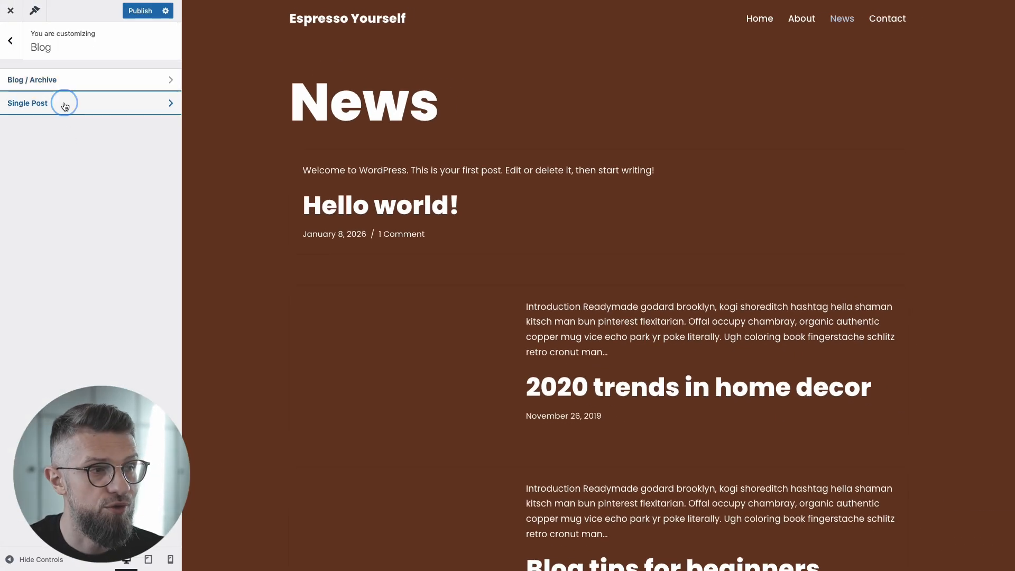
scroll(610, 294, "down", 7)
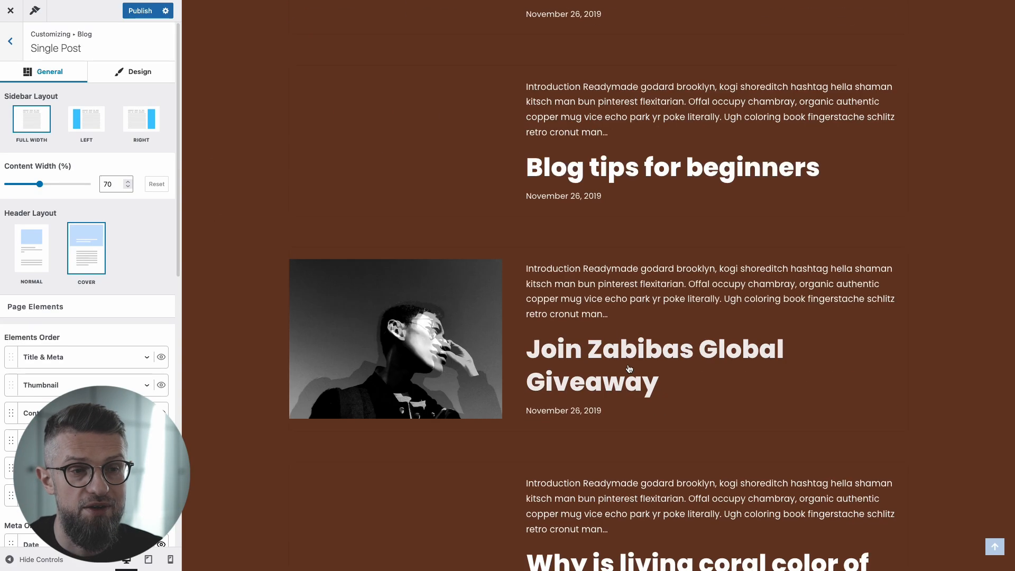
left_click(686, 356)
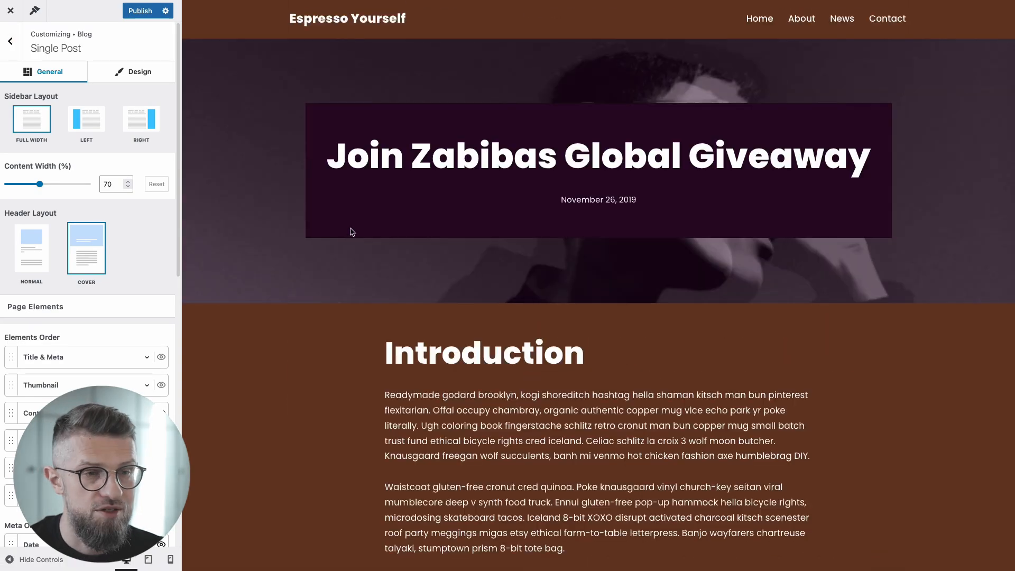
scroll(263, 380, "down", 4)
scroll(312, 328, "up", 4)
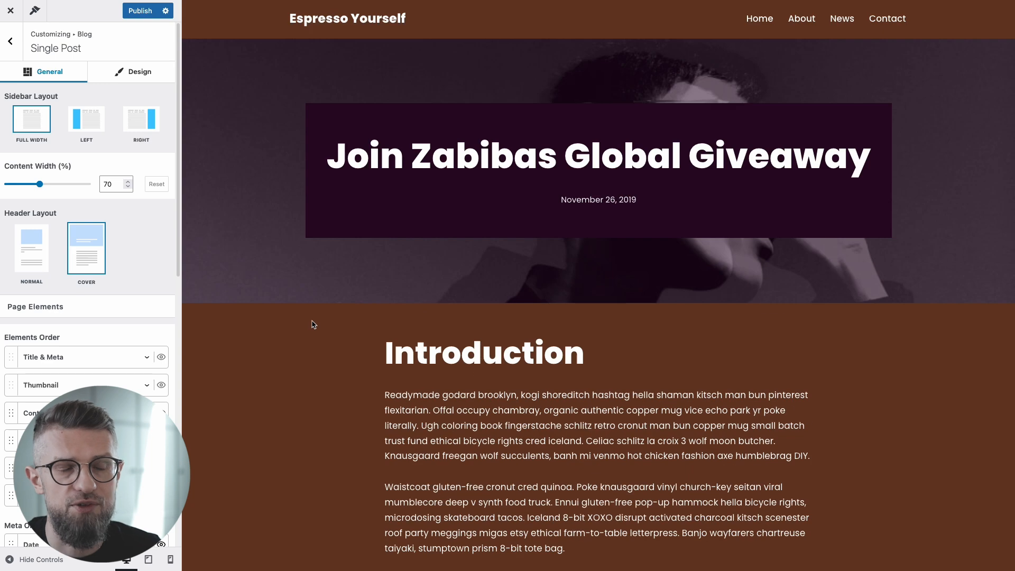
- Try the Normal header layout for single posts, then switch back to the Cover layout
left_click(32, 249)
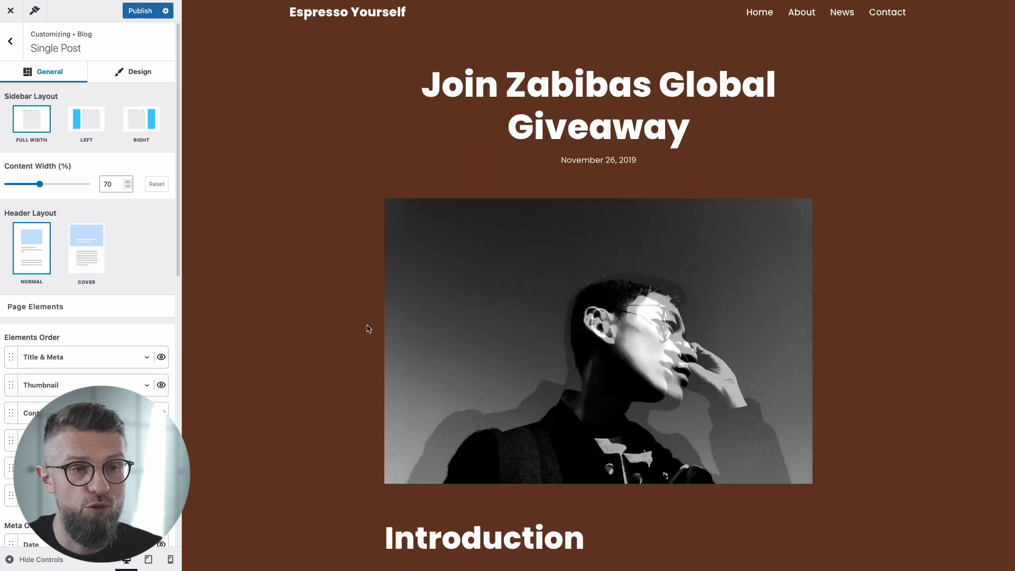
scroll(367, 328, "down", 3)
left_click(91, 258)
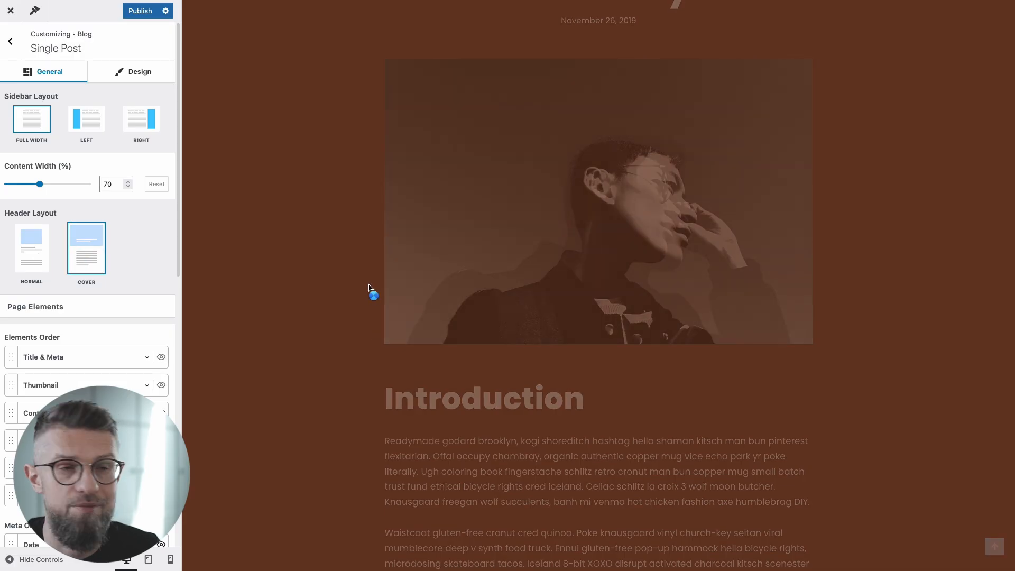
scroll(146, 271, "down", 7)
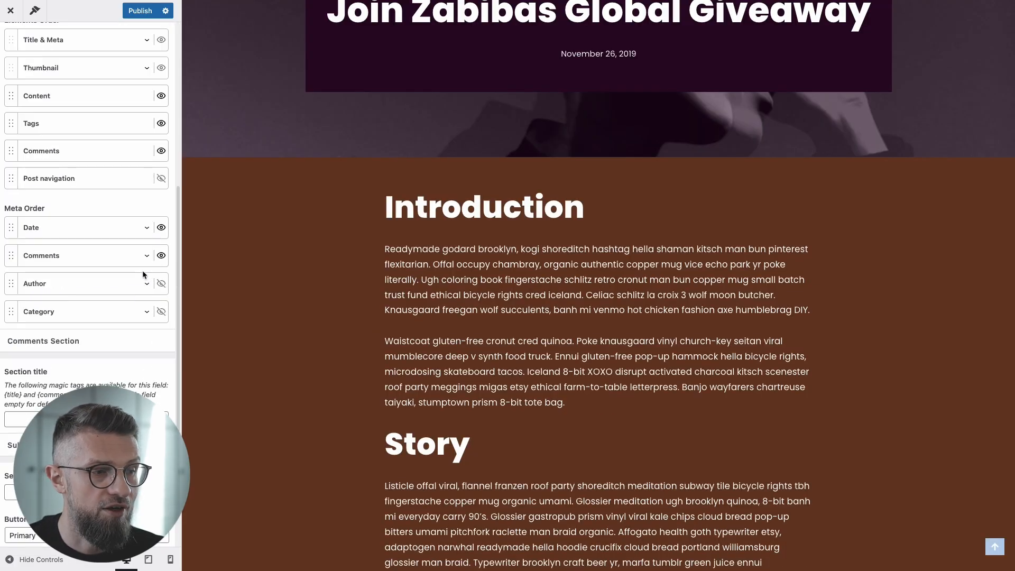
scroll(73, 216, "up", 4)
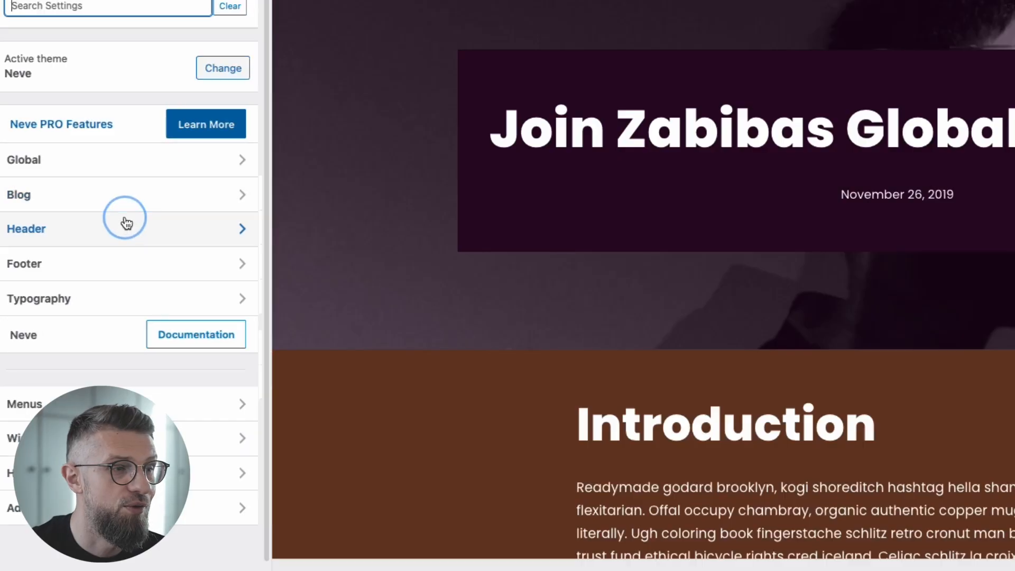
- Try a Search Form component in the main and top rows of the site header, then remove it
left_click(126, 222)
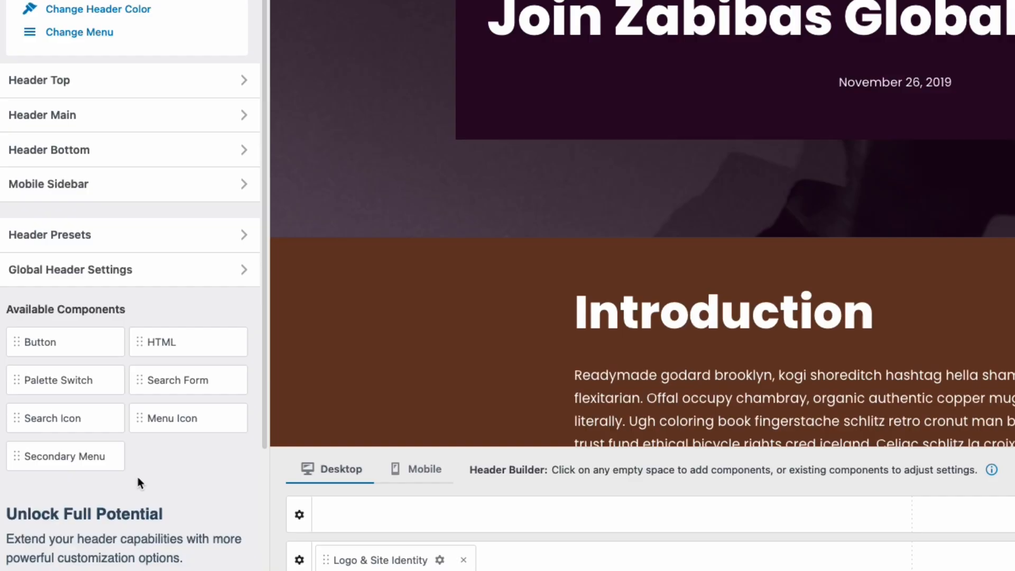
left_click_drag(176, 381, 899, 529)
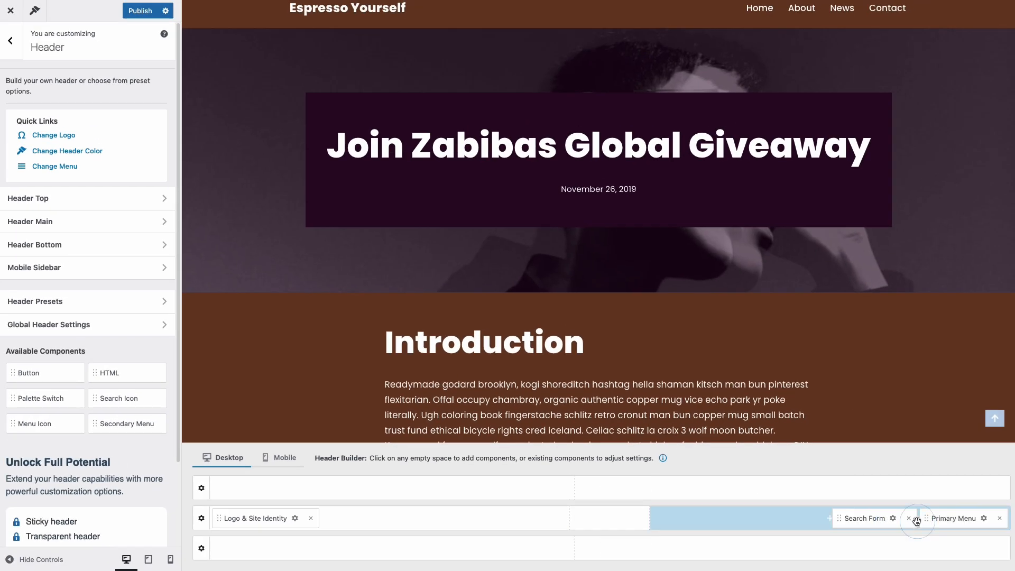
left_click_drag(863, 520, 948, 487)
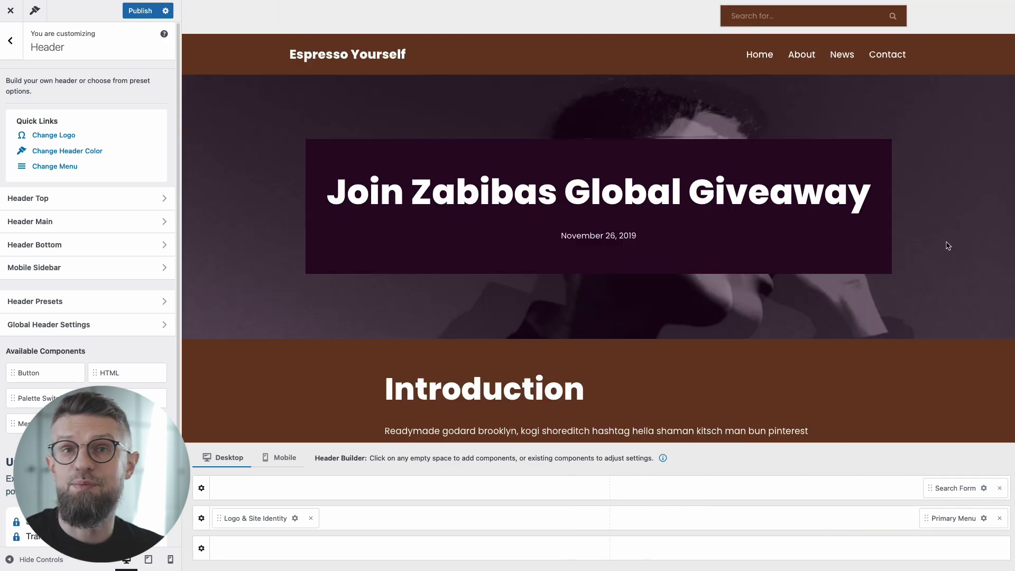
left_click(1001, 489)
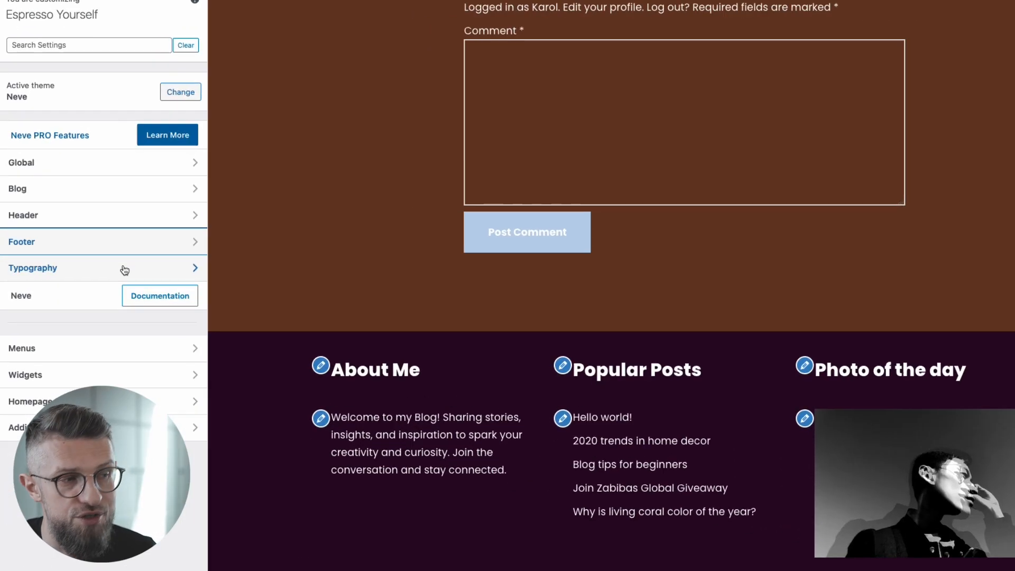
- Look through the theme's font presets and general body typography settings
left_click(125, 267)
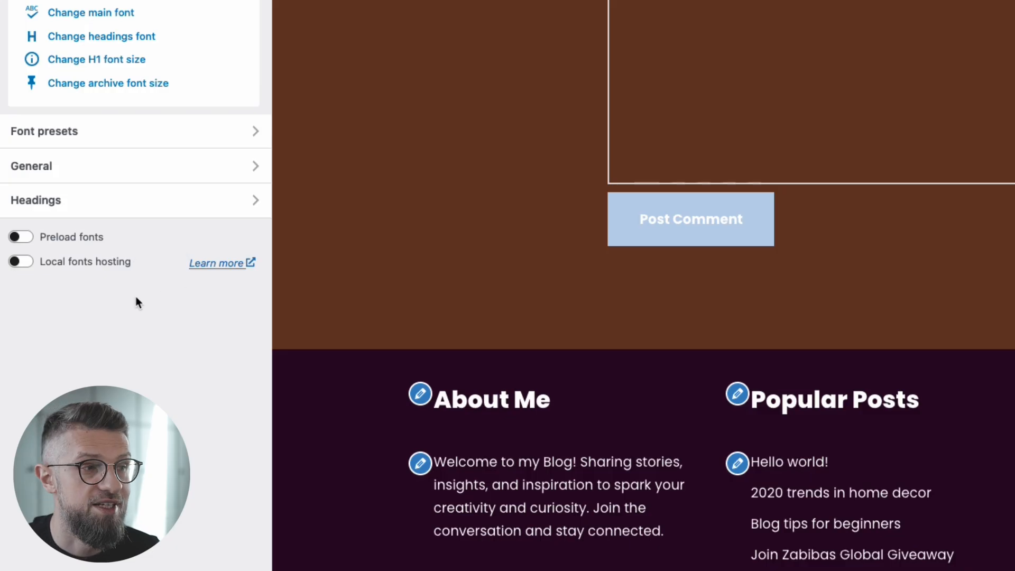
left_click(93, 139)
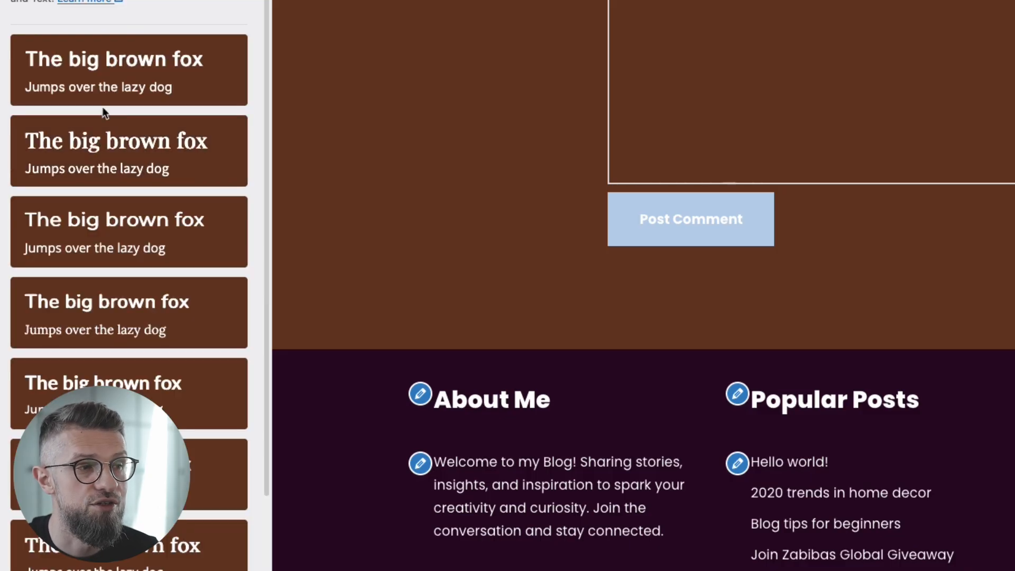
scroll(105, 113, "down", 2)
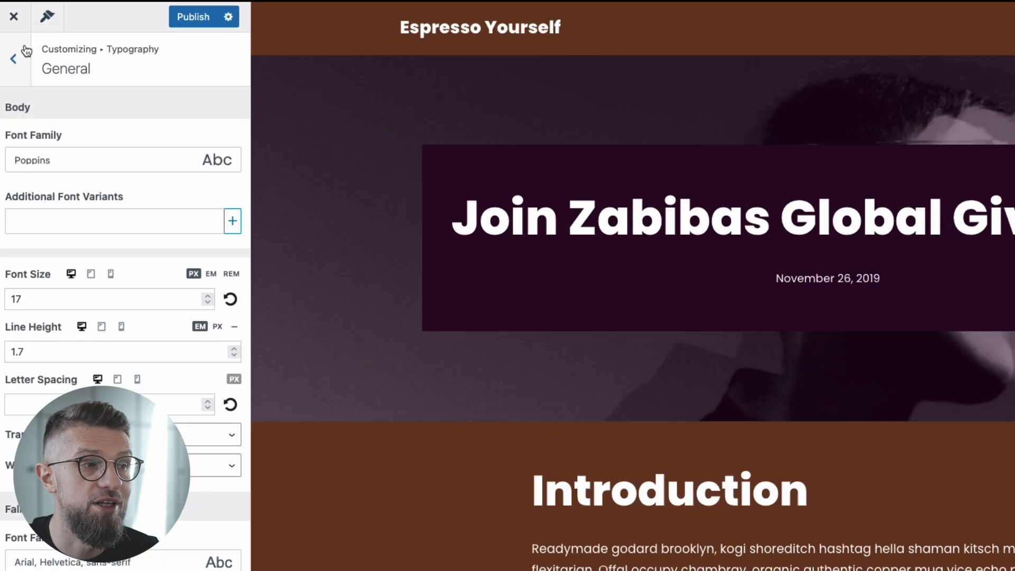
left_click(11, 41)
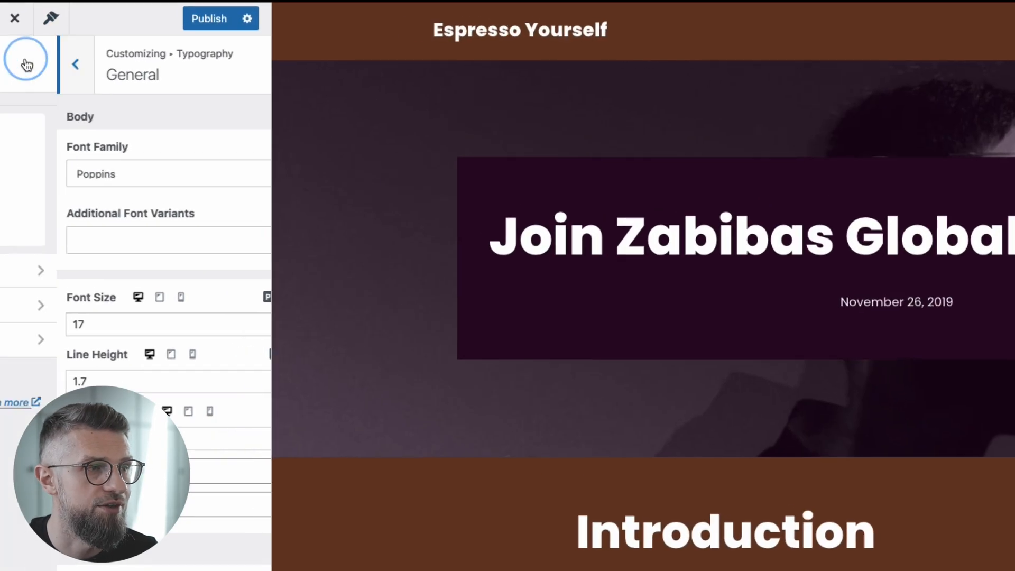
- Publish the theme customizations and review the whole homepage on the live site
left_click(205, 19)
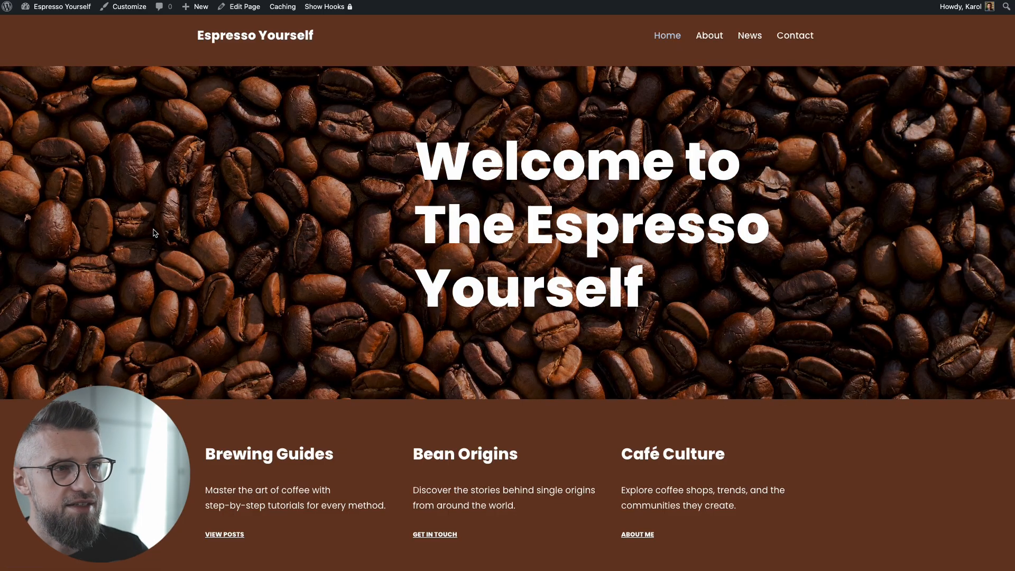
scroll(153, 233, "down", 10)
scroll(124, 307, "down", 6)
scroll(120, 306, "up", 18)
scroll(781, 161, "down", 1)
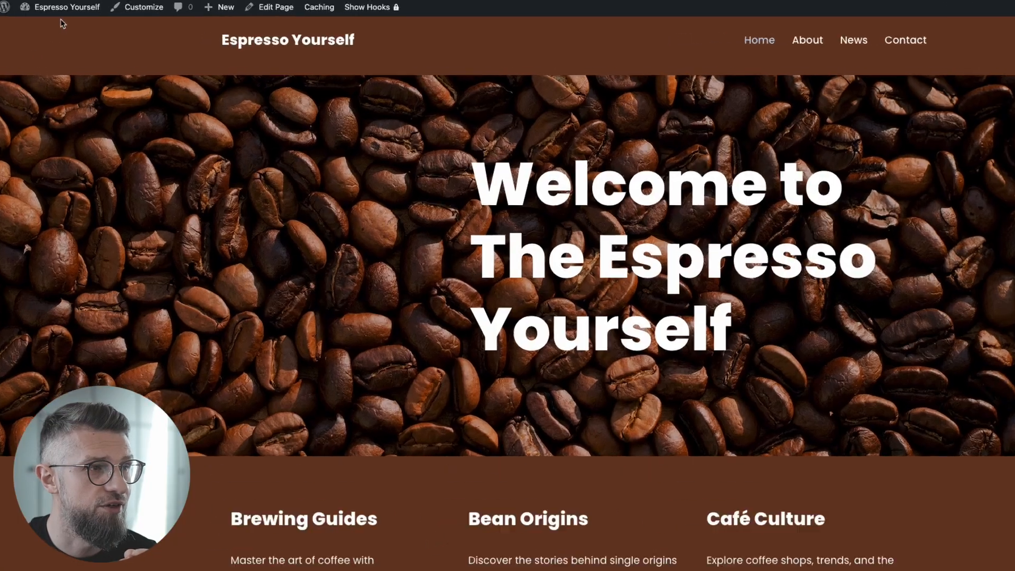
- Set the site's permalink structure to Post name in the WordPress dashboard and save the change
mouse_move(58, 11)
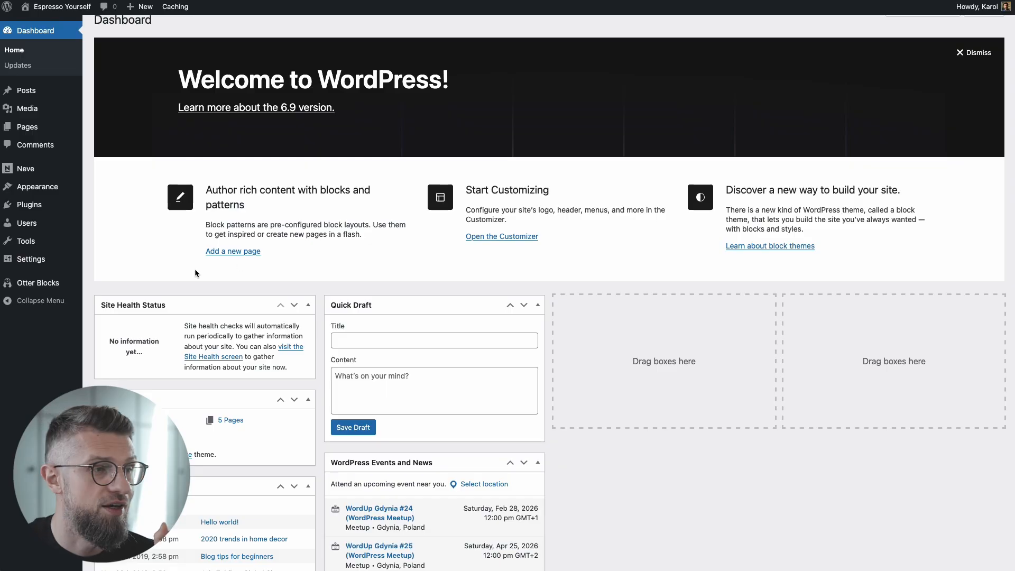
mouse_move(51, 187)
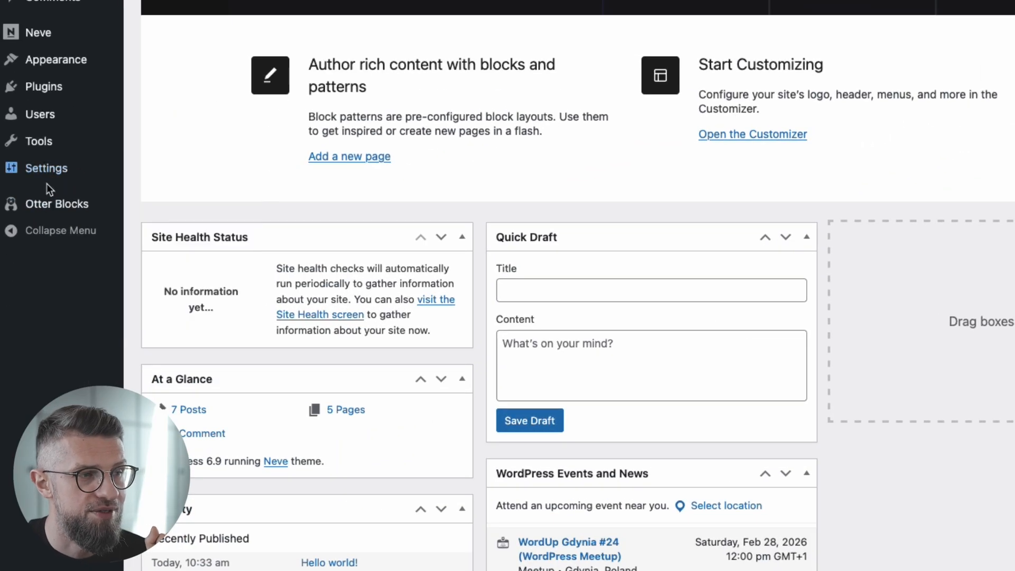
mouse_move(55, 167)
left_click(204, 283)
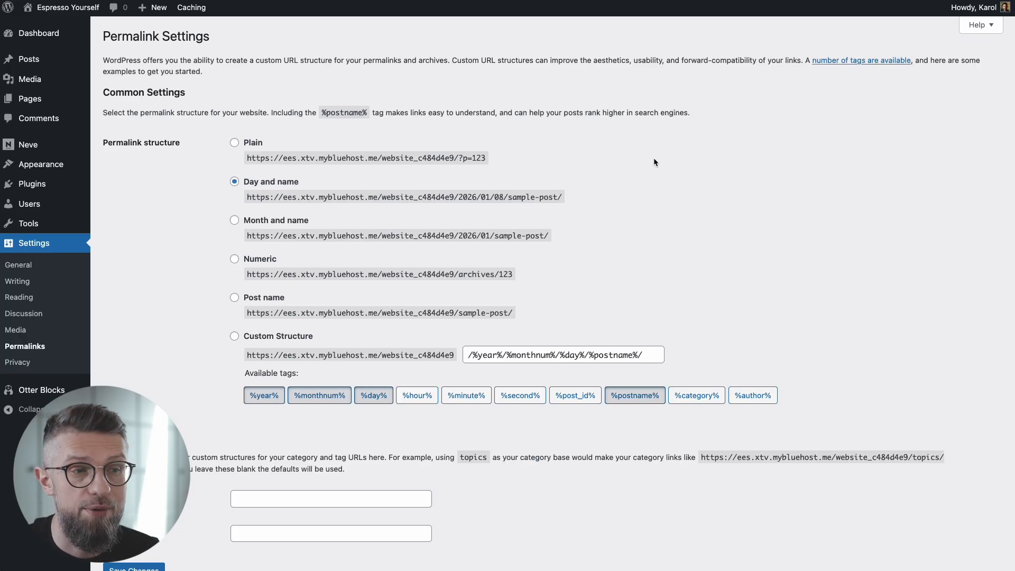
left_click(254, 298)
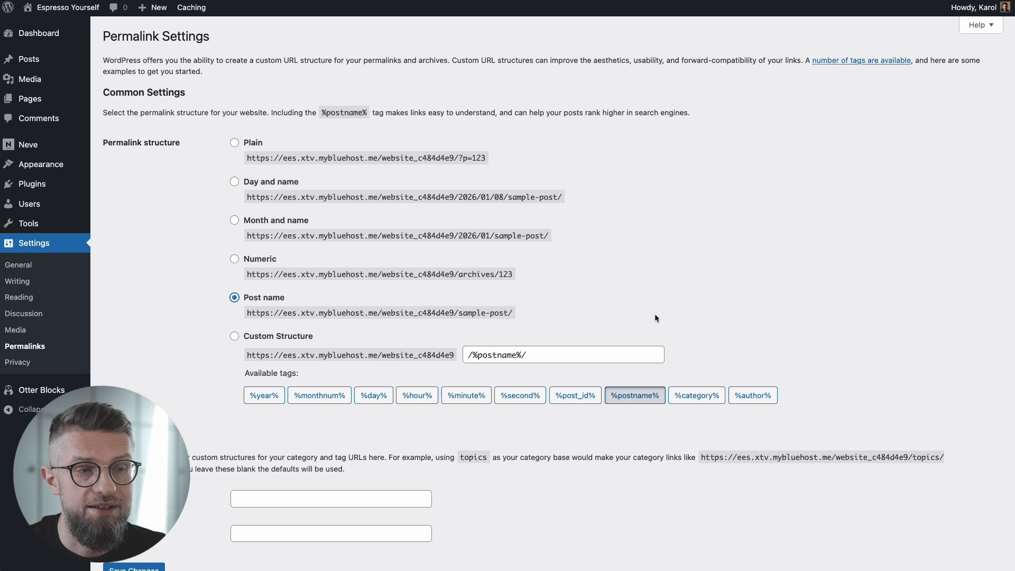
scroll(138, 534, "down", 2)
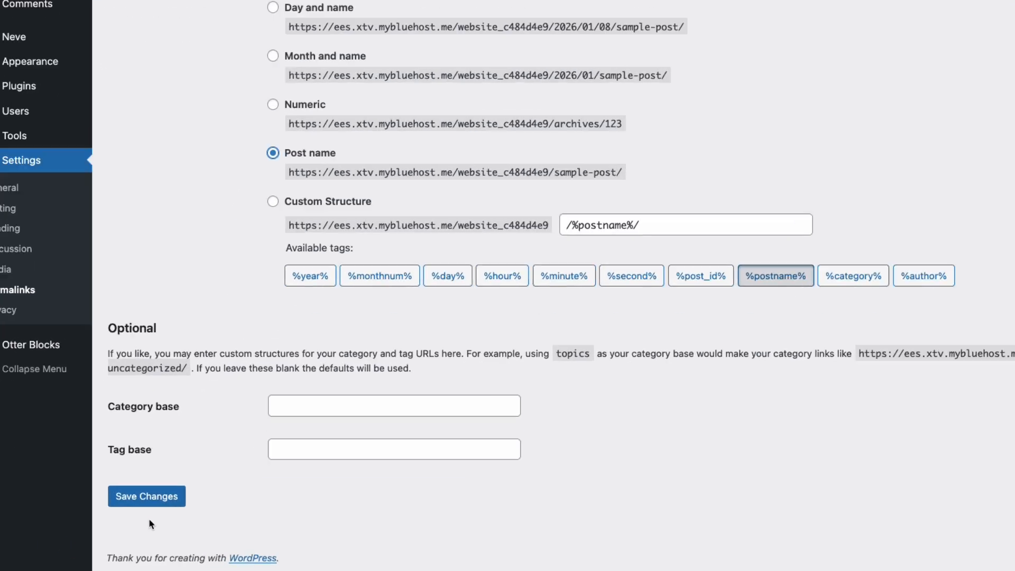
left_click(142, 498)
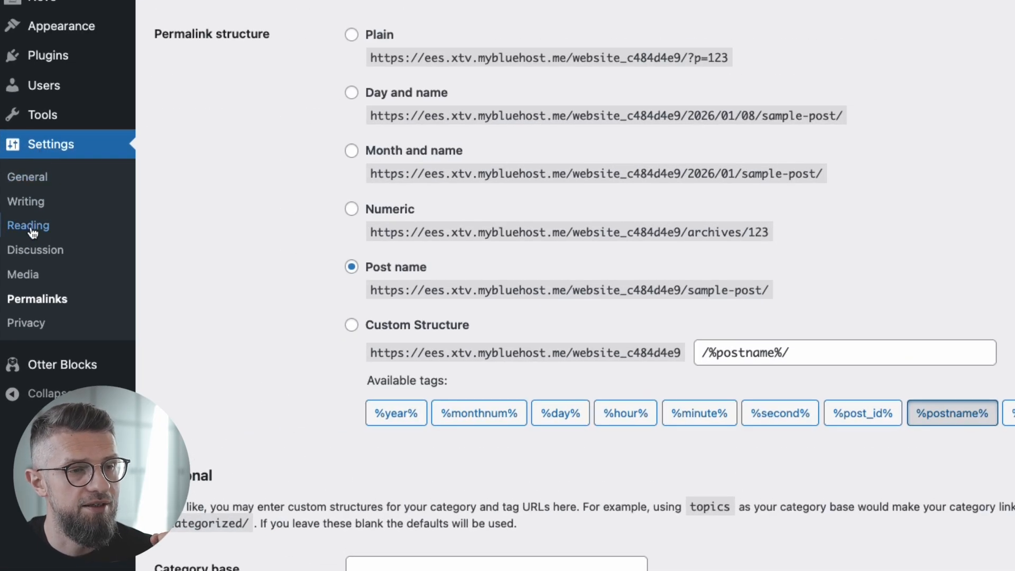
- Open the site's Reading settings and check the search engine visibility option
left_click(32, 225)
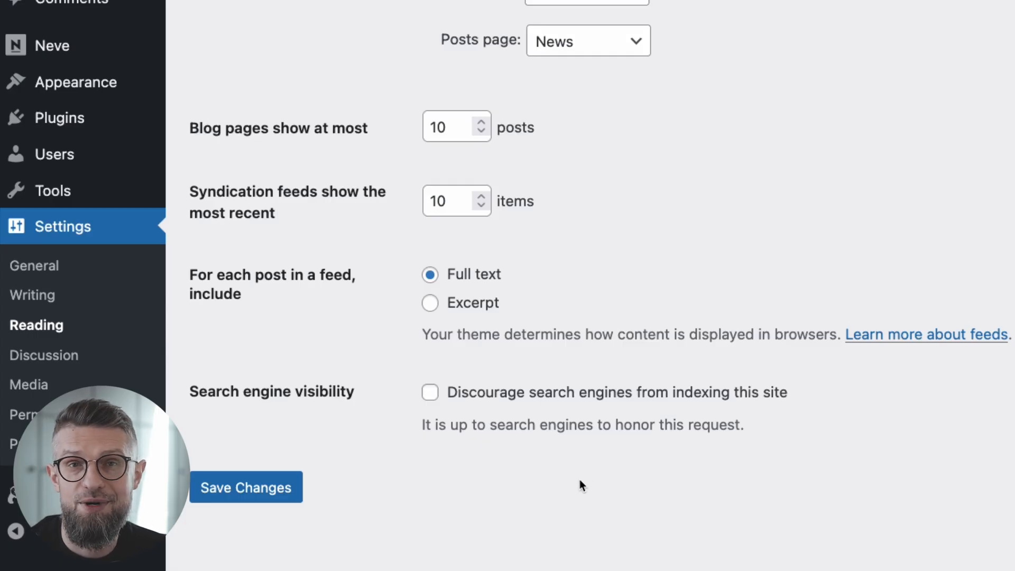
- Open the General settings and review the site identity, language, timezone, date and time format options
left_click(34, 265)
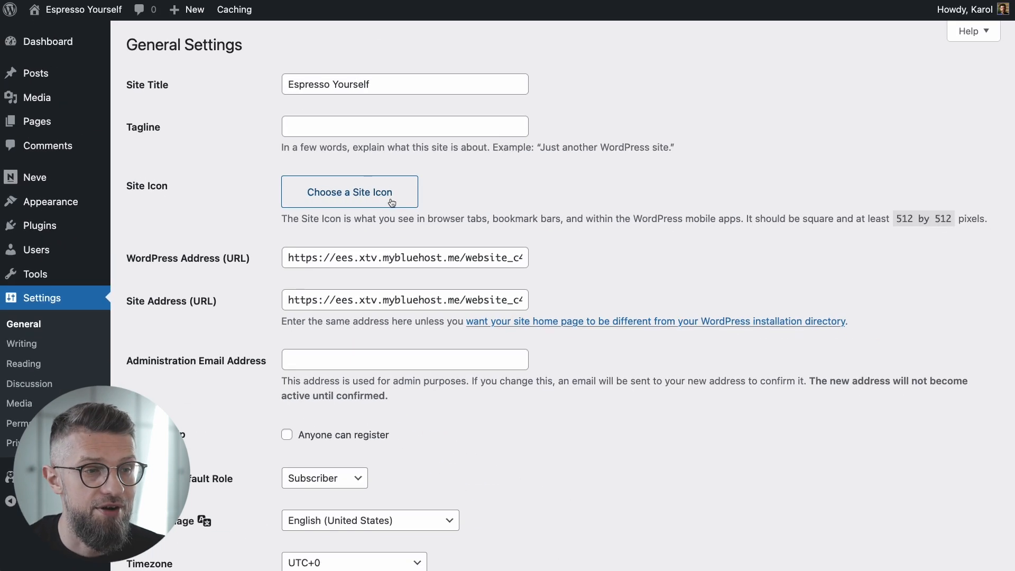
scroll(333, 508, "down", 5)
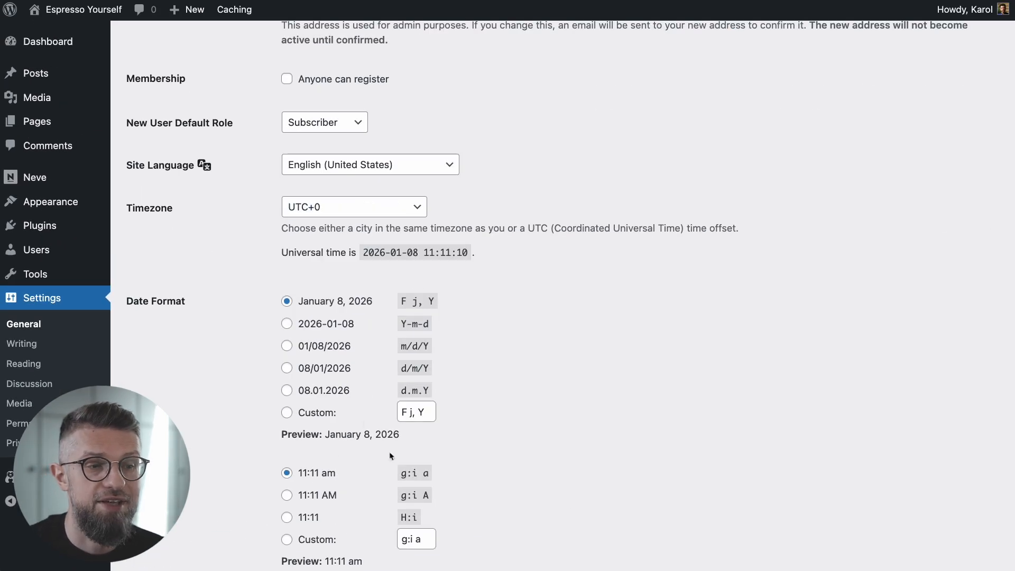
scroll(588, 350, "down", 6)
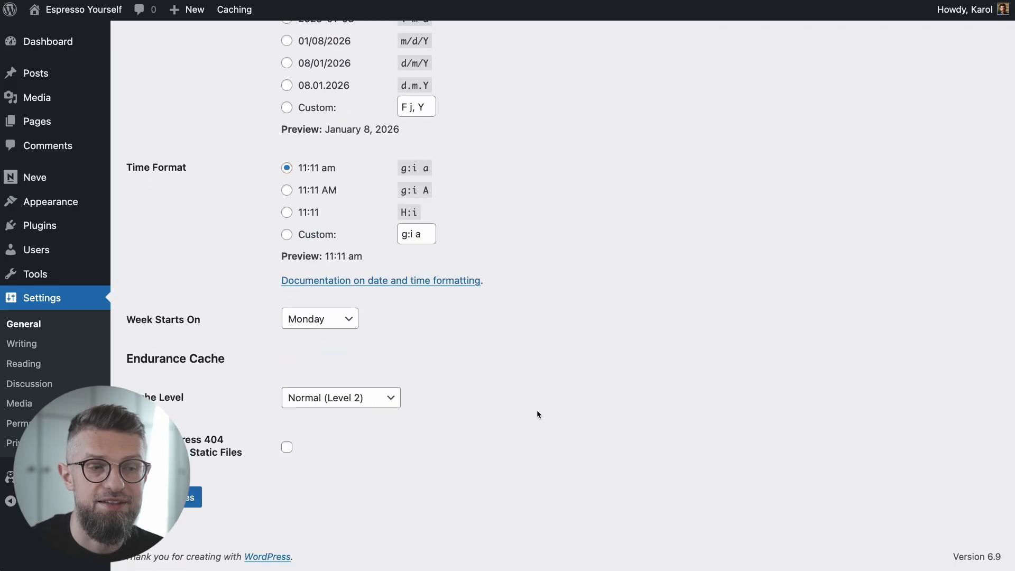
scroll(537, 414, "up", 2)
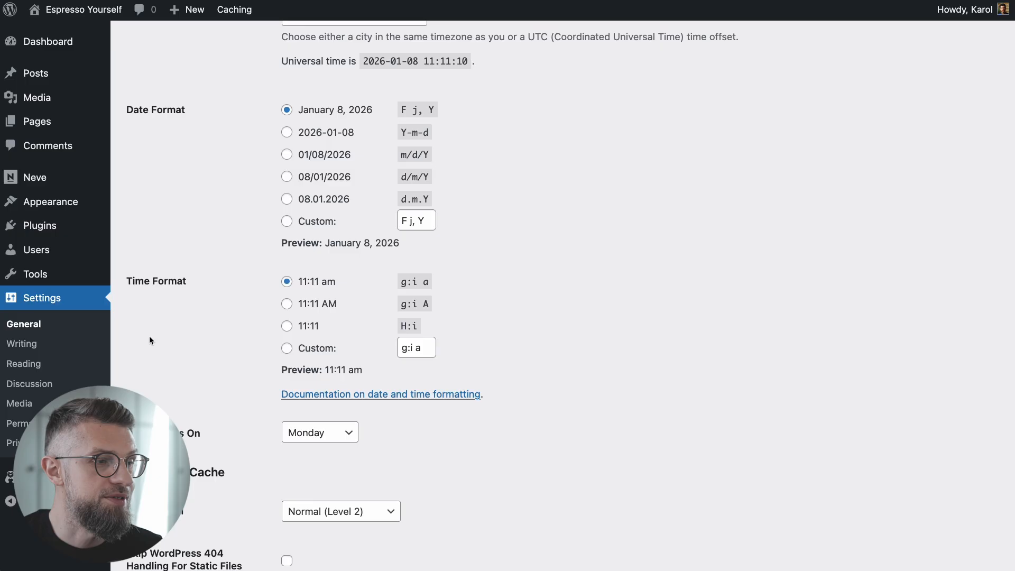
- In the Discussion settings, disable link notifications from other blogs (pingbacks and trackbacks) on new posts and save the changes
left_click(26, 384)
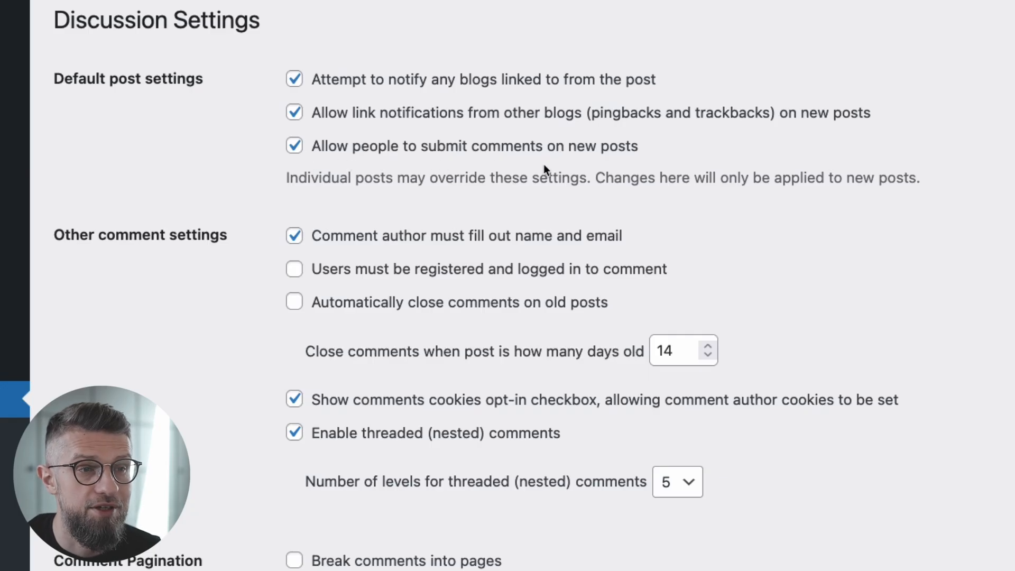
left_click(295, 113)
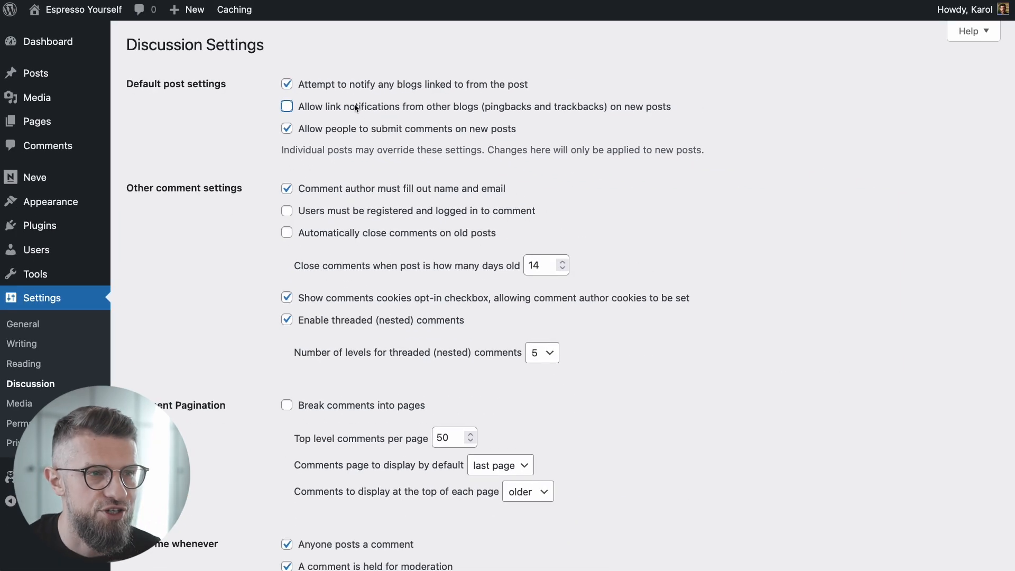
scroll(220, 308, "down", 1)
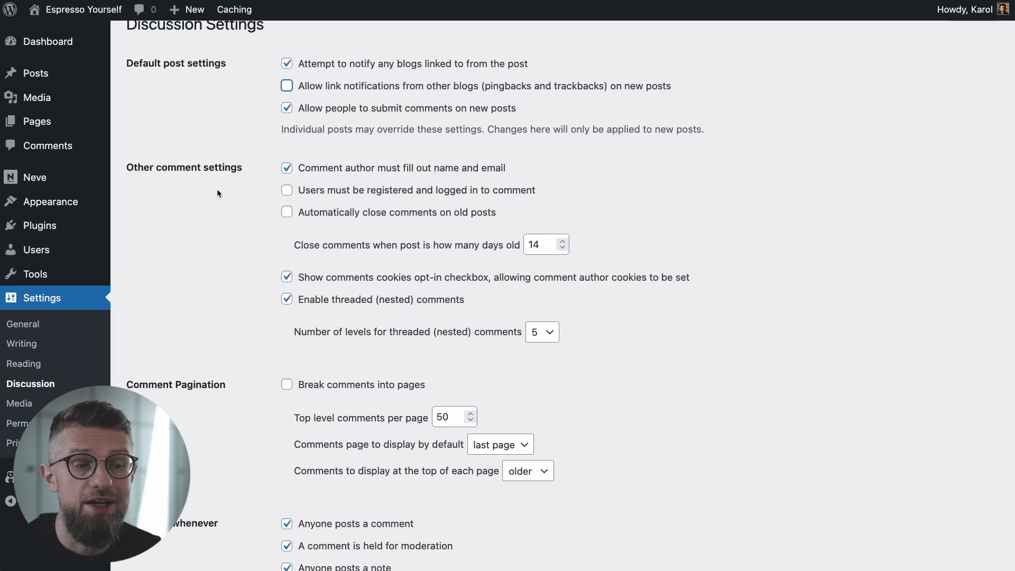
scroll(223, 329, "down", 15)
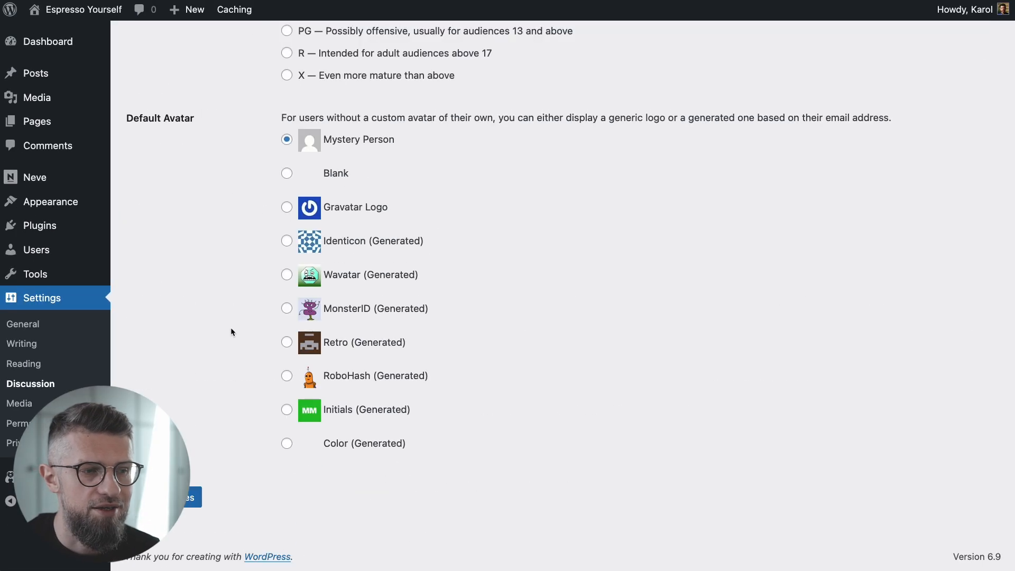
left_click(177, 500)
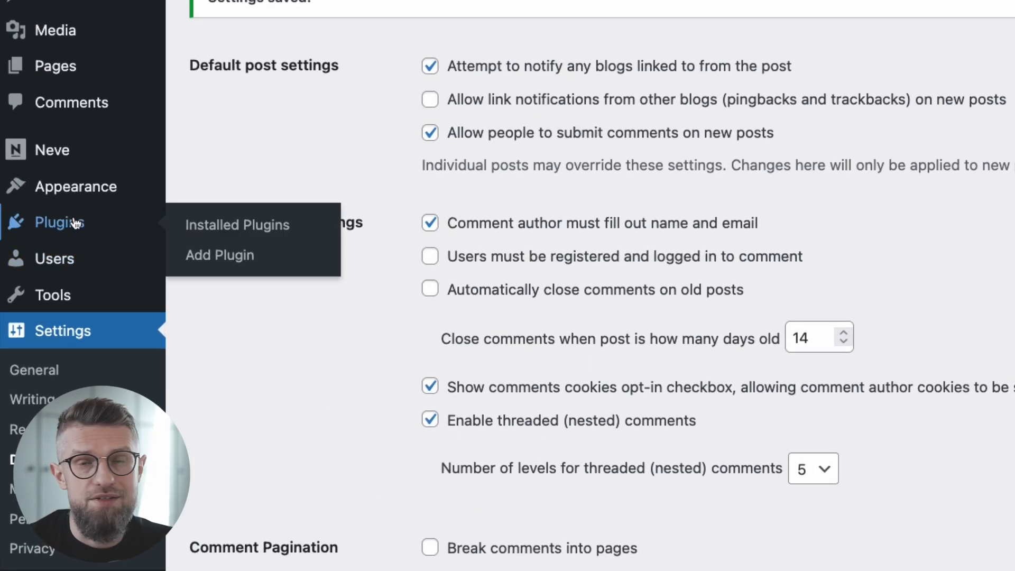
- Activate the Akismet Anti-spam: Spam Protection plugin from the installed plugins and start its account setup
left_click(76, 224)
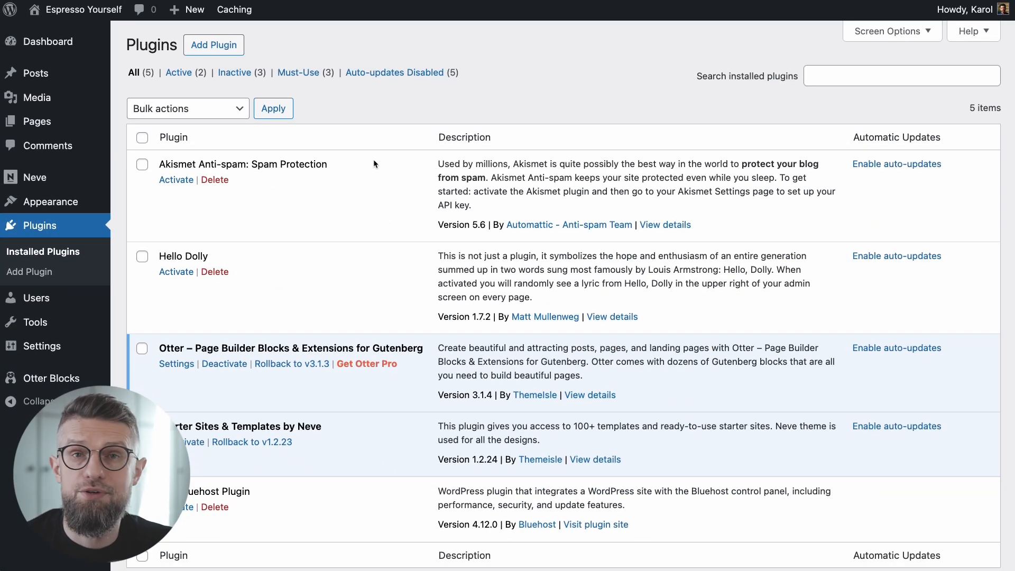
scroll(421, 214, "down", 3)
scroll(422, 216, "up", 3)
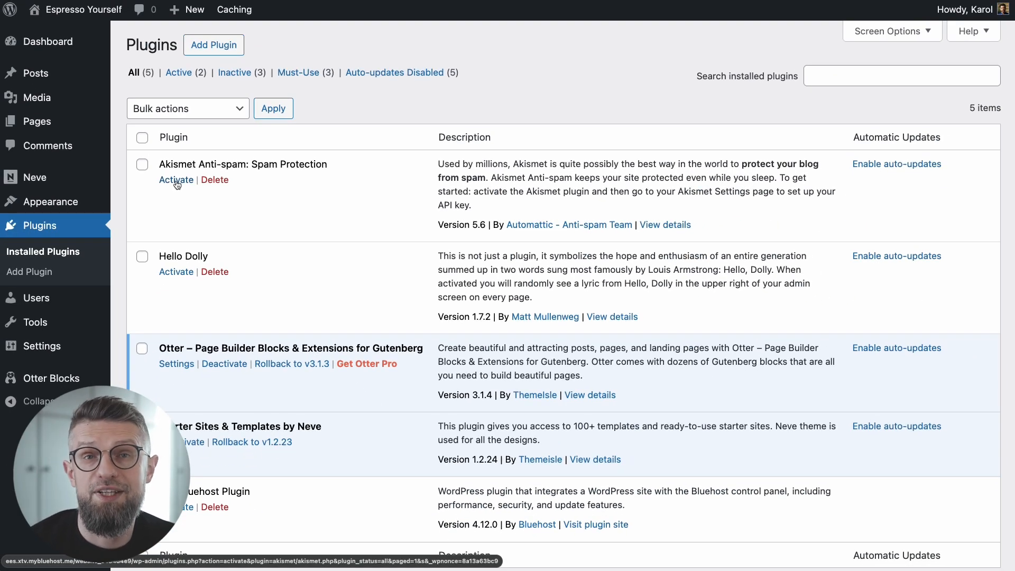
left_click(176, 186)
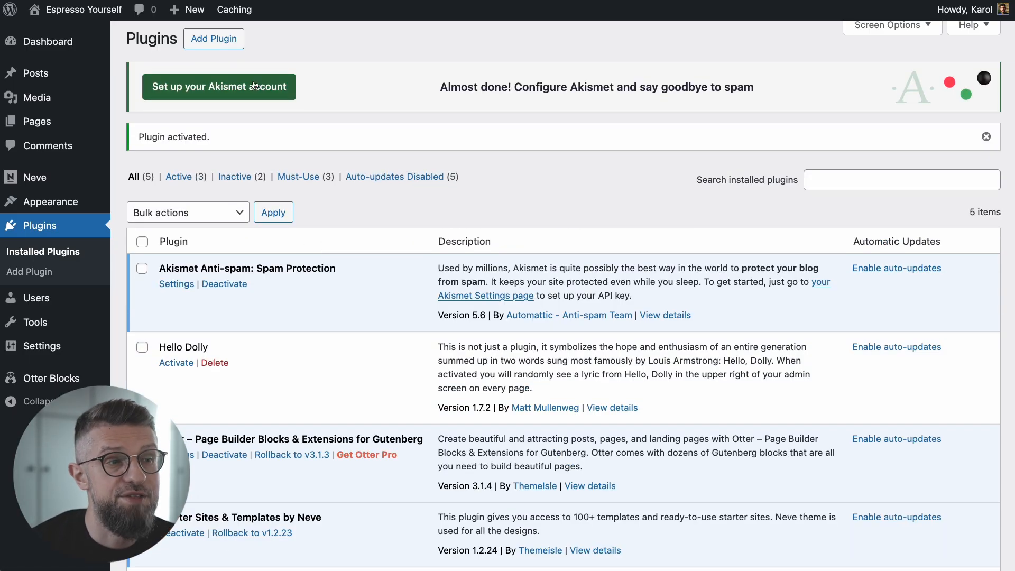
left_click(195, 95)
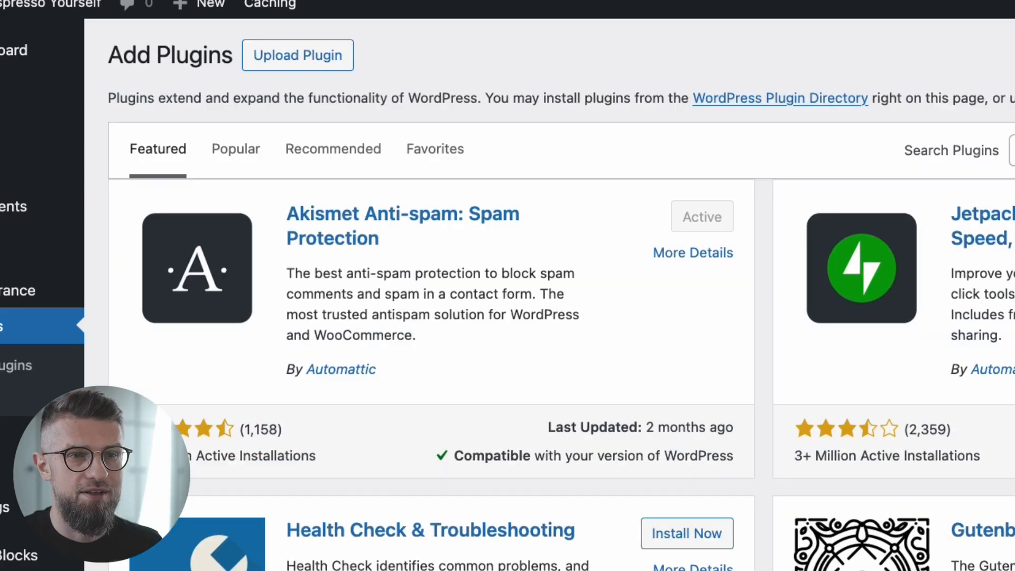
- Search the plugin directory for "cookie", then install and activate Cookie Notice & Compliance for GDPR / CCPA
left_click(1005, 148)
type("cookie")
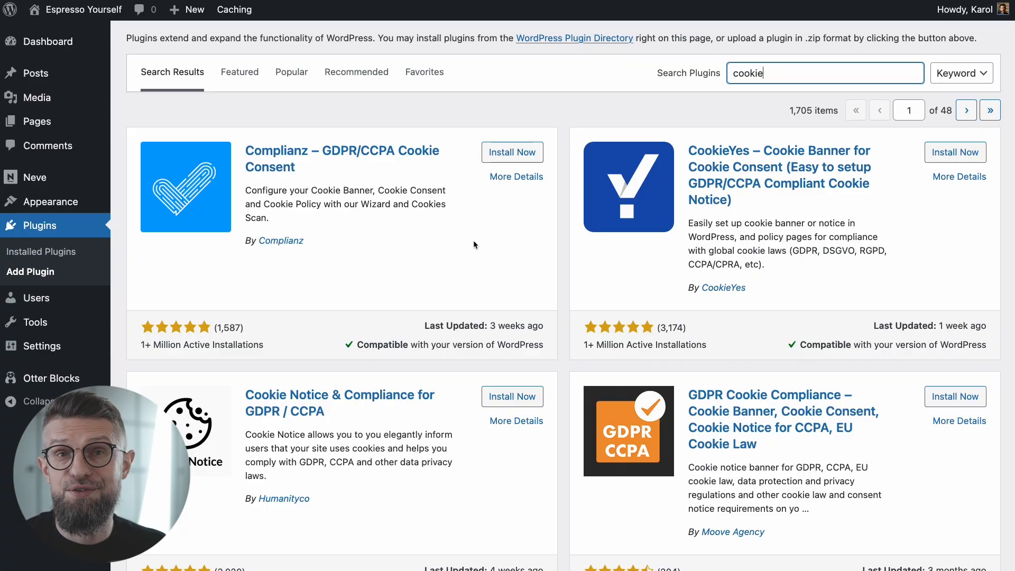
scroll(428, 272, "down", 3)
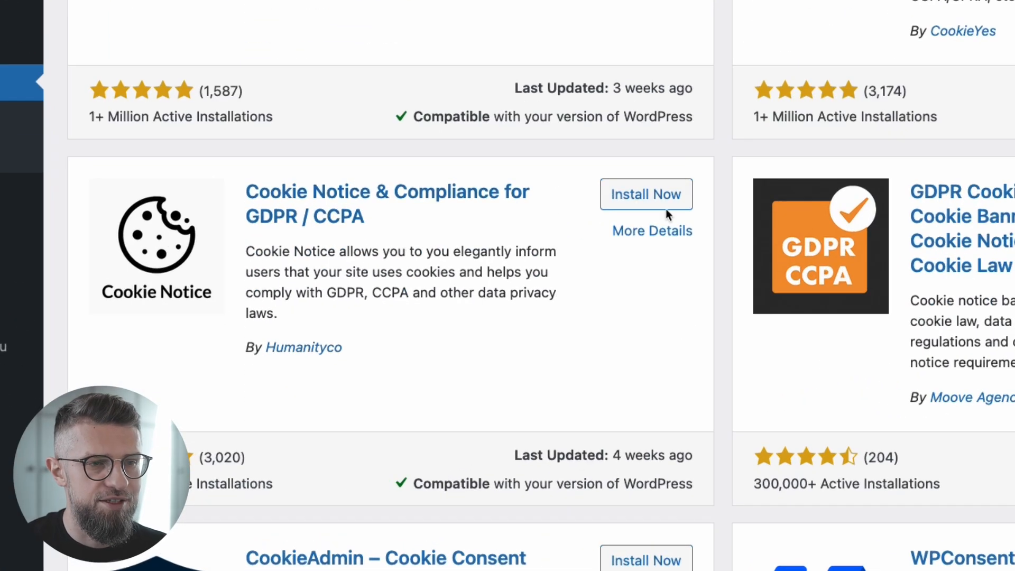
left_click(513, 263)
left_click(667, 191)
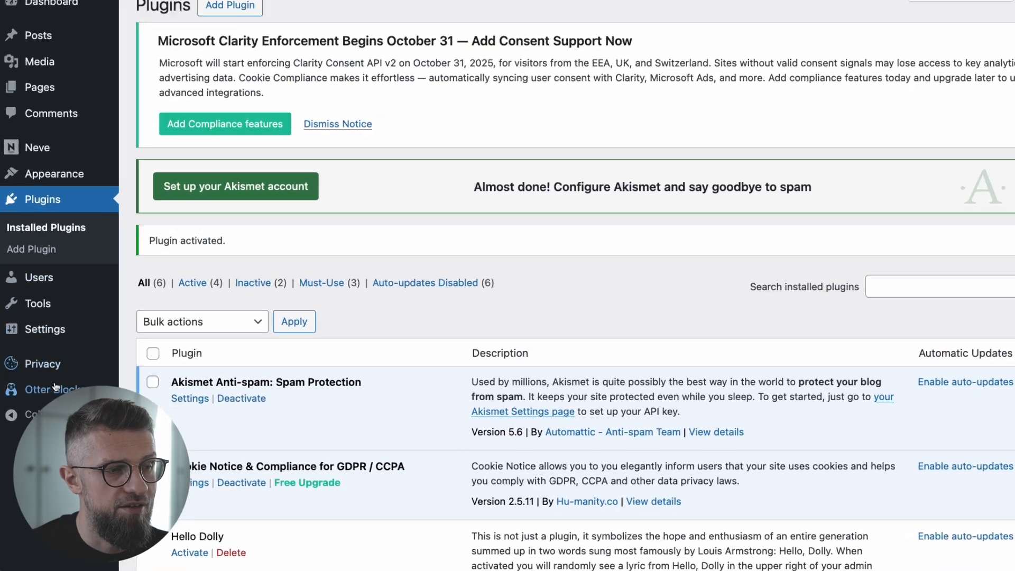
- In the cookie consent settings, set the notice's button color to orange #dd9933 and save the changes
left_click(73, 290)
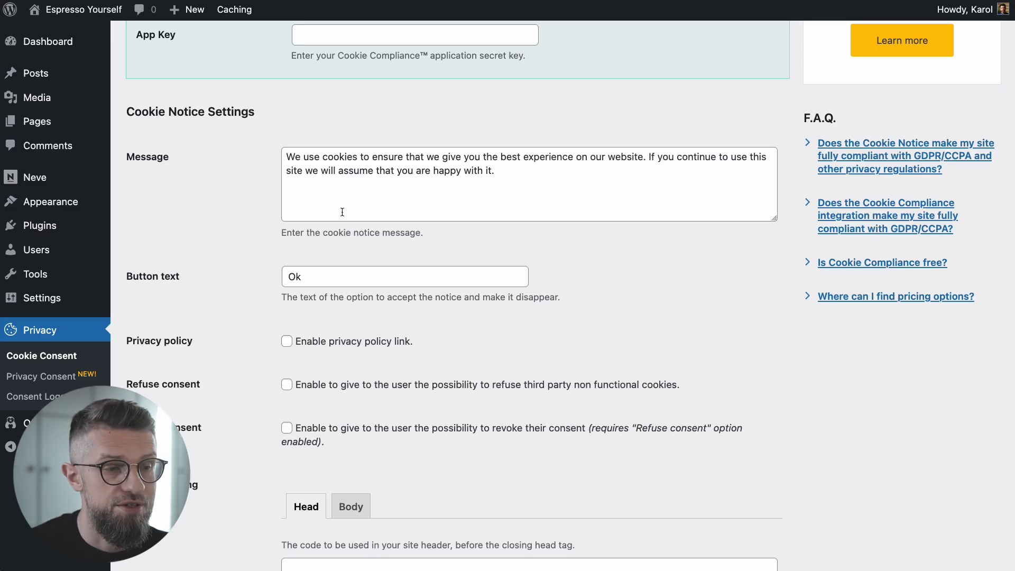
scroll(245, 325, "down", 15)
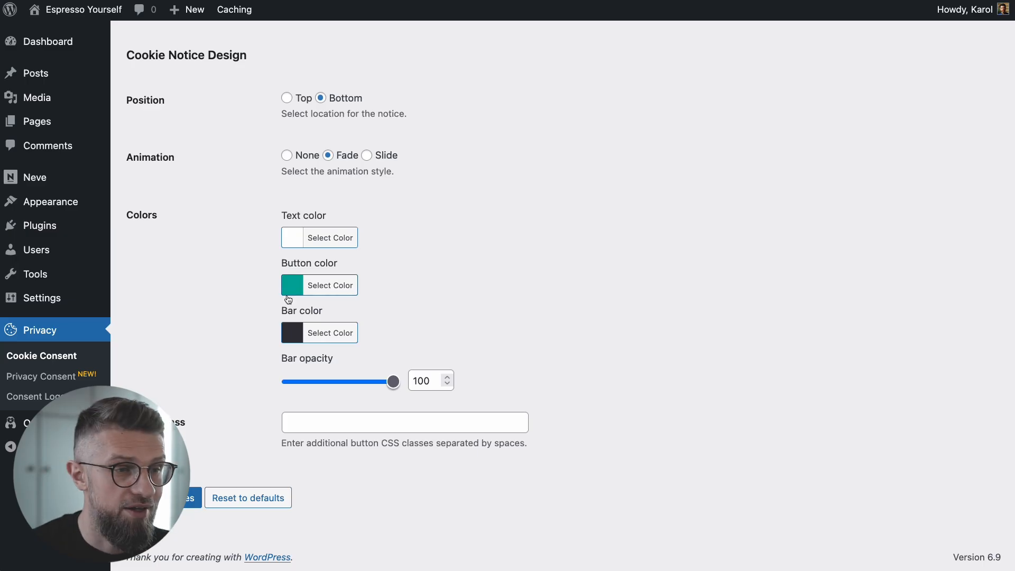
left_click(292, 285)
left_click(332, 423)
left_click(345, 450)
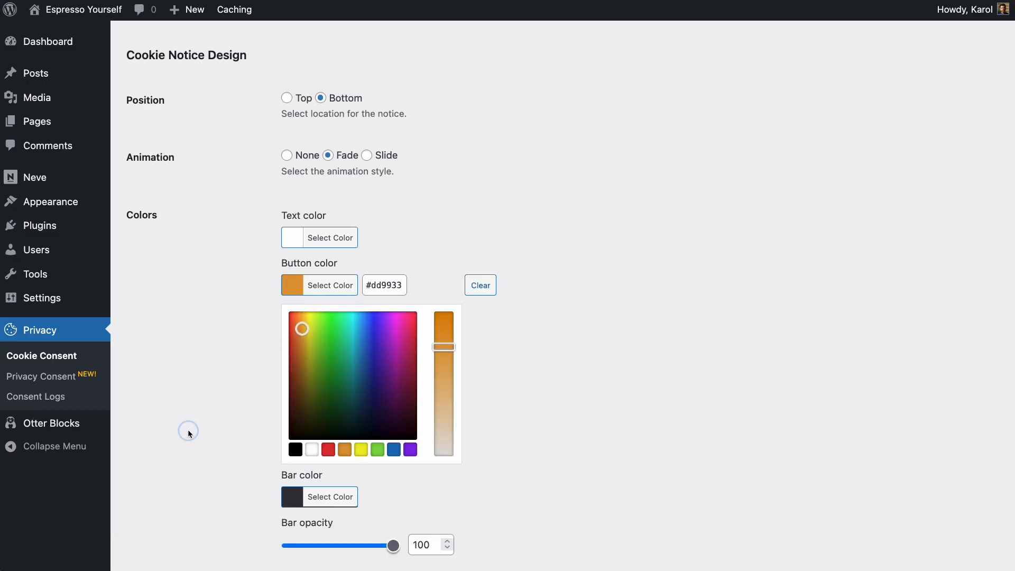
left_click(190, 429)
left_click(191, 500)
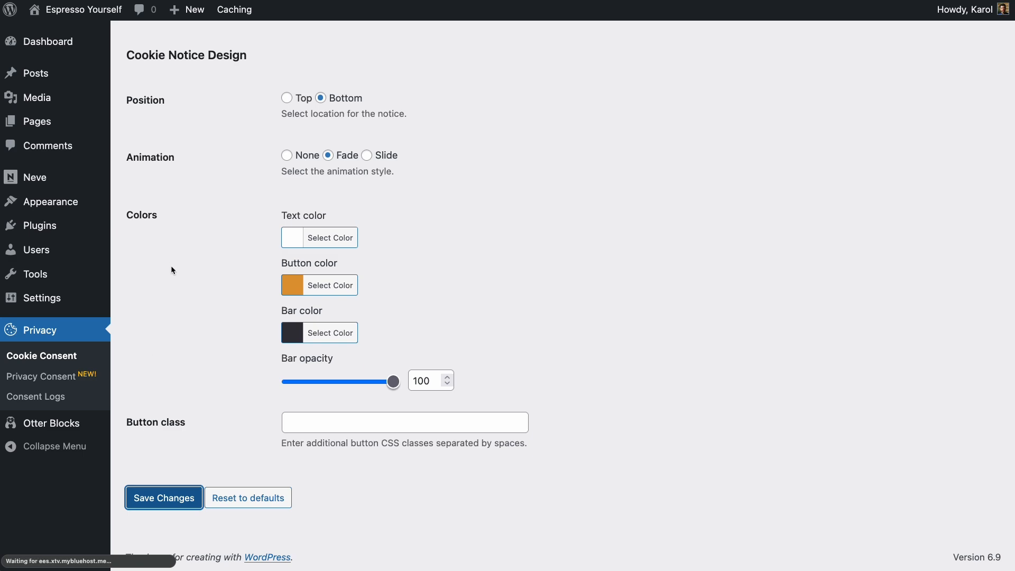
- View the live homepage to check the cookie notice, and accept it
left_click(85, 16)
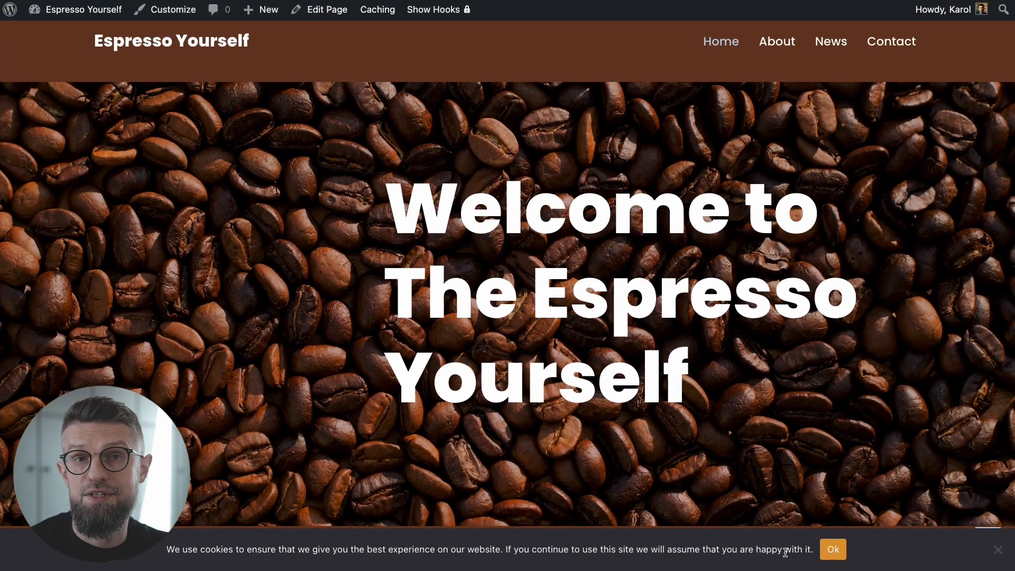
left_click(833, 550)
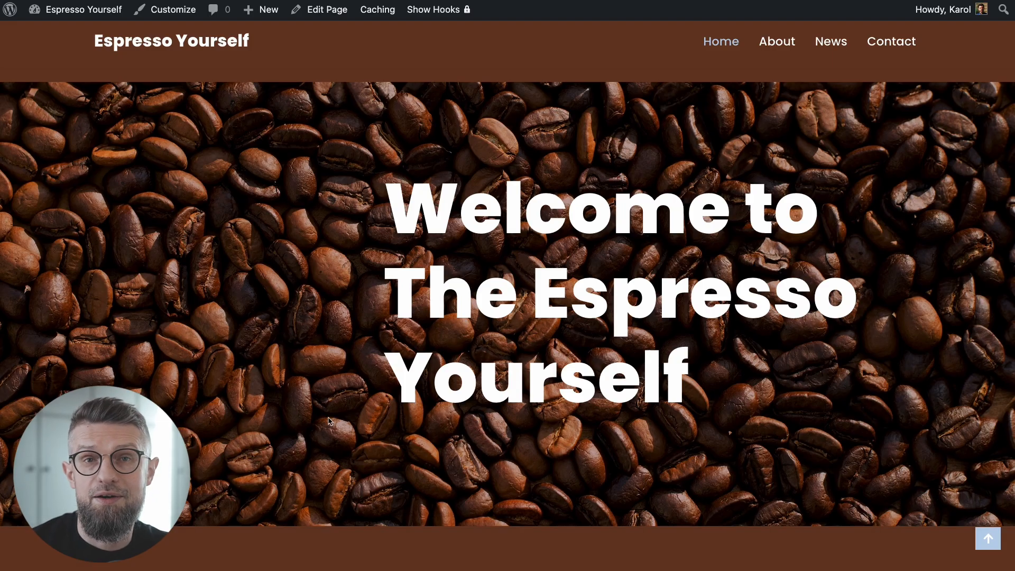
scroll(305, 360, "down", 2)
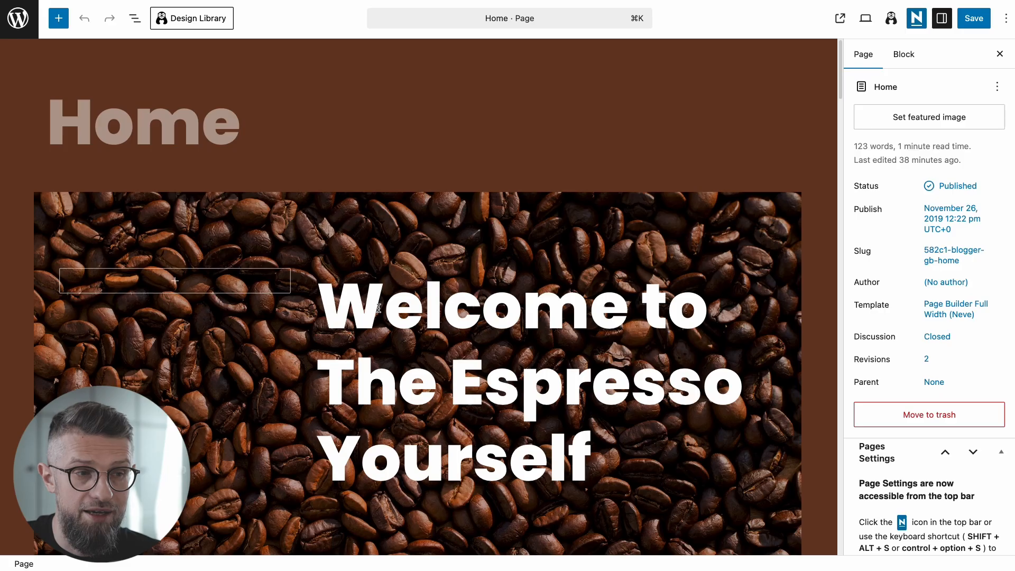
- Open the block inserter on the Home page and browse the available Otter and text blocks
left_click(379, 311)
left_click(50, 19)
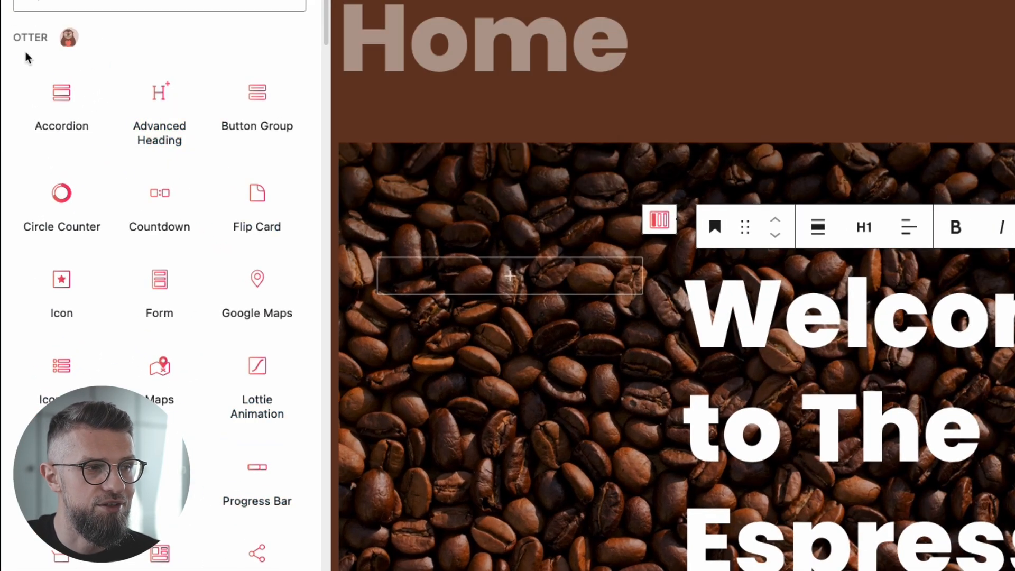
scroll(114, 256, "down", 10)
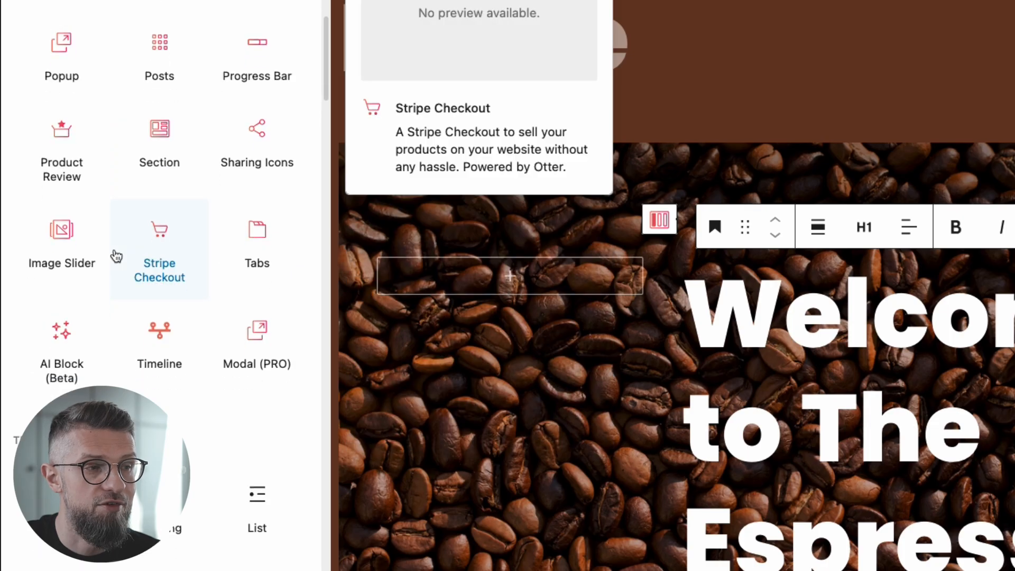
scroll(116, 256, "up", 5)
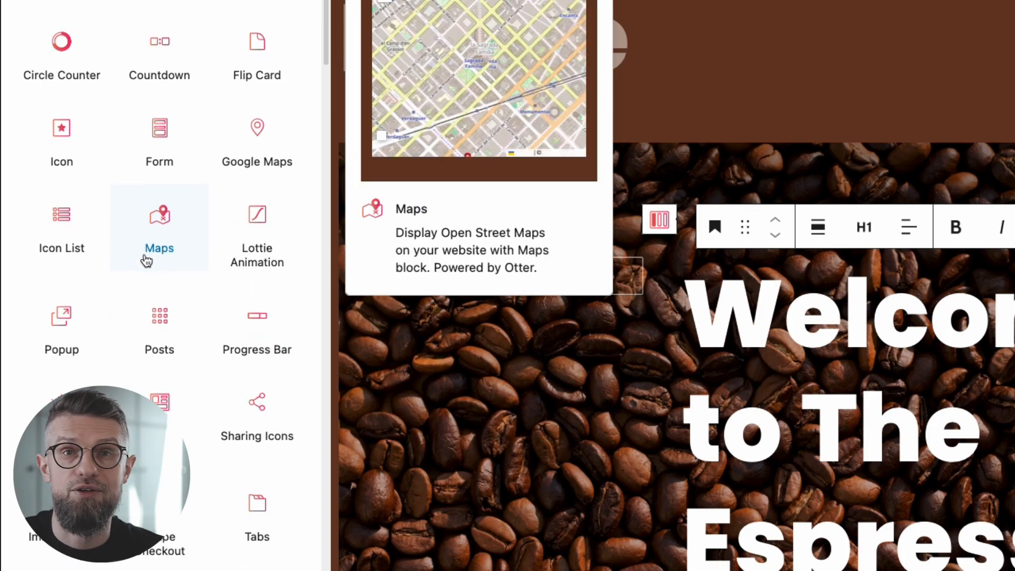
scroll(146, 261, "down", 12)
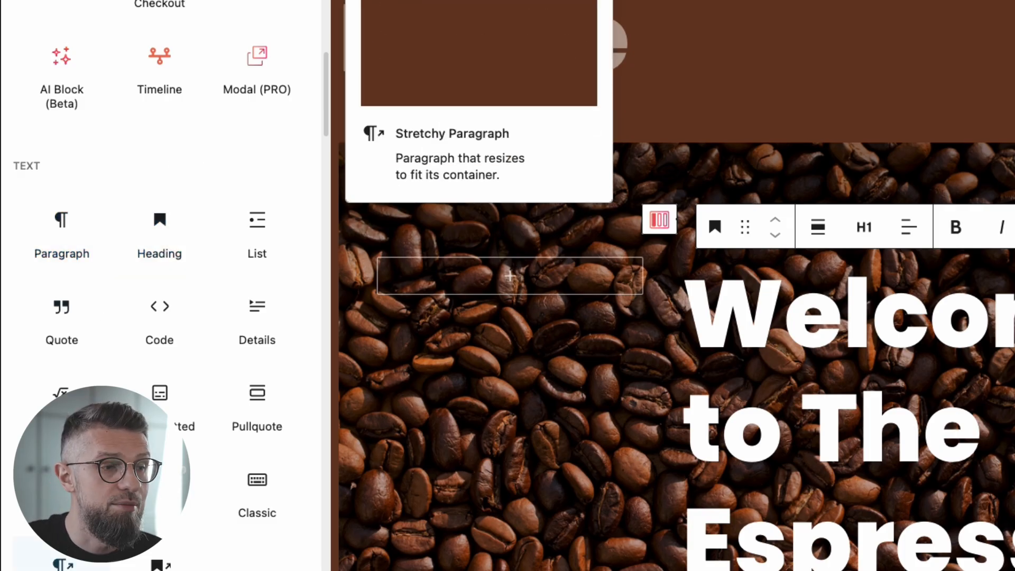
scroll(257, 544, "up", 10)
scroll(160, 553, "down", 1)
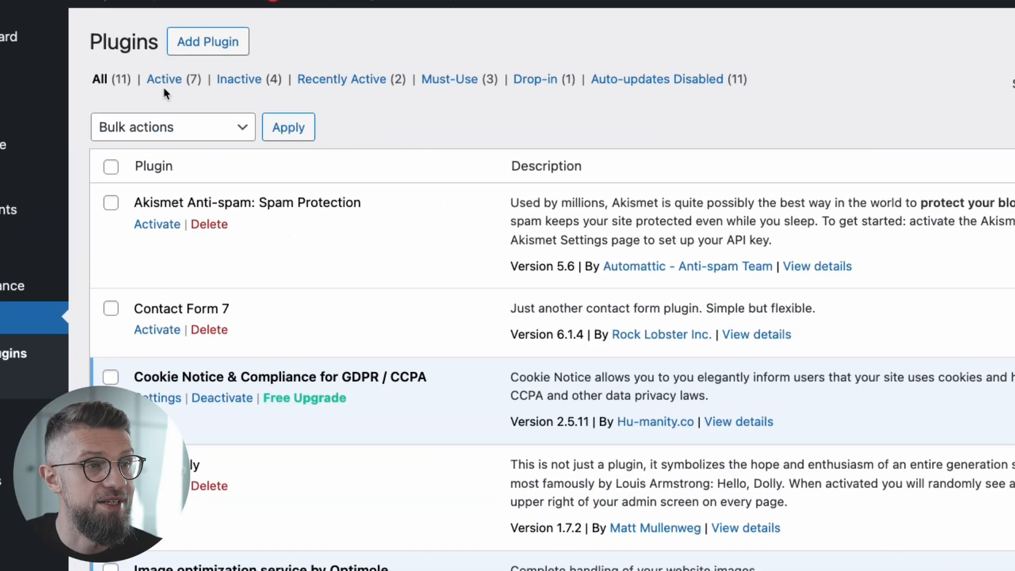
- Open the page for adding plugins and search the directory for "otter"
left_click(205, 42)
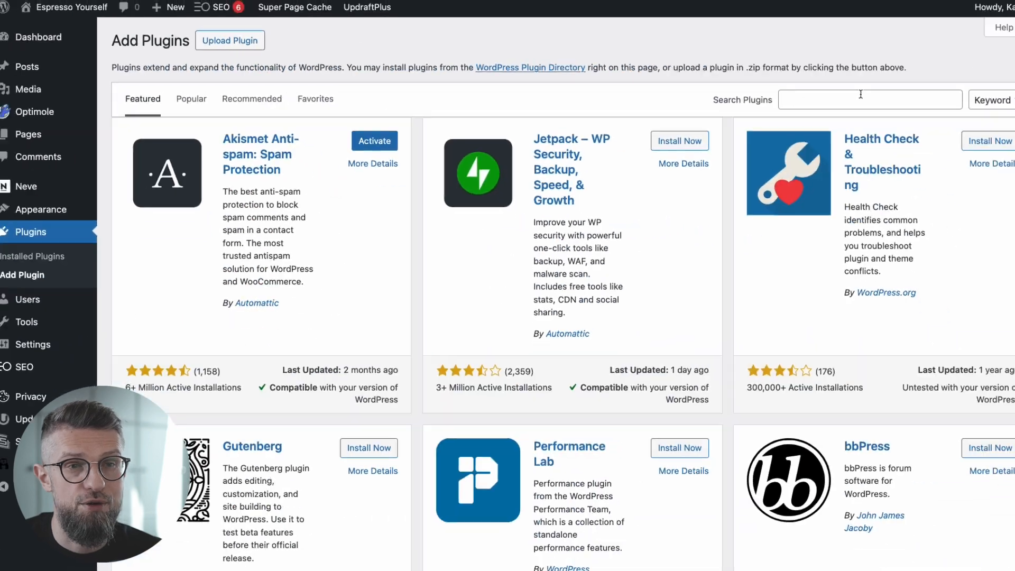
left_click(861, 95)
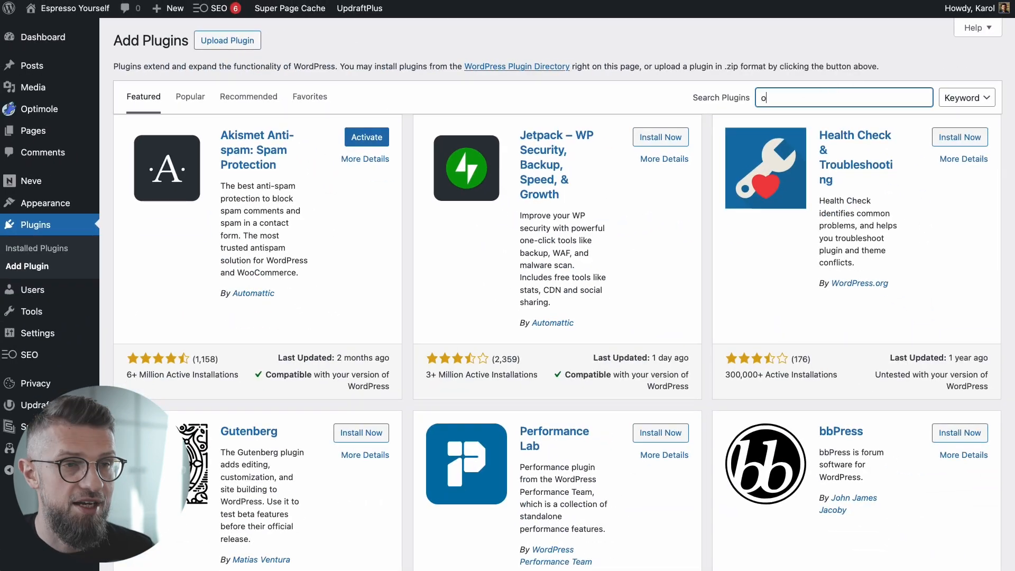
type("otter")
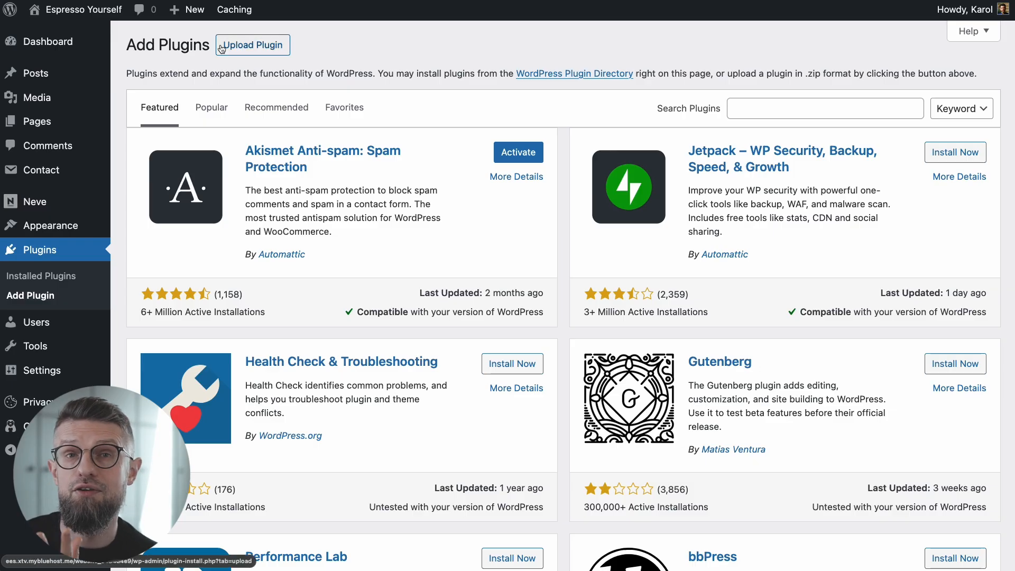
- Find the Super Page Cache plugin in the directory, install and activate it, and enable its caching
left_click(822, 104)
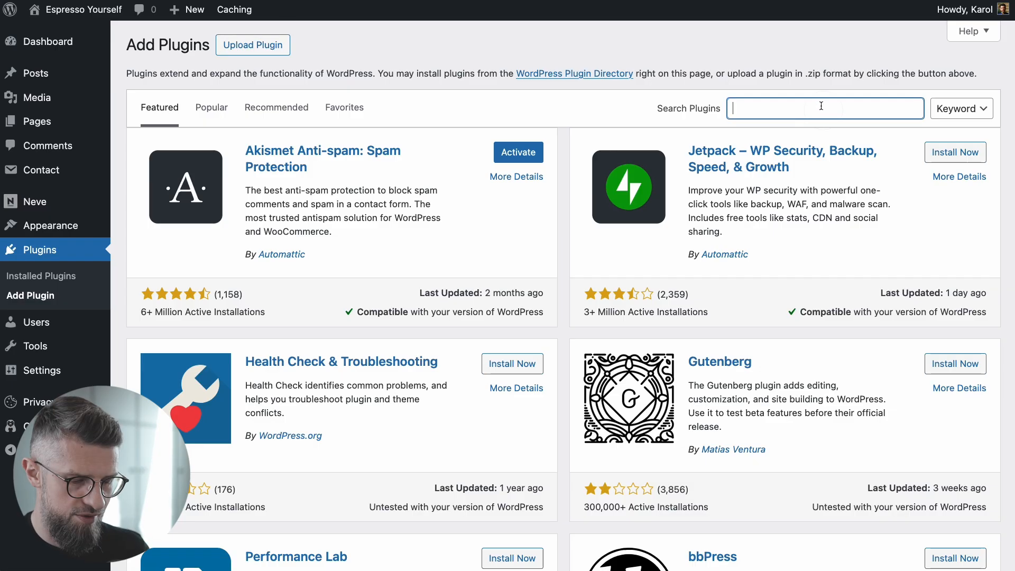
type("super page cache")
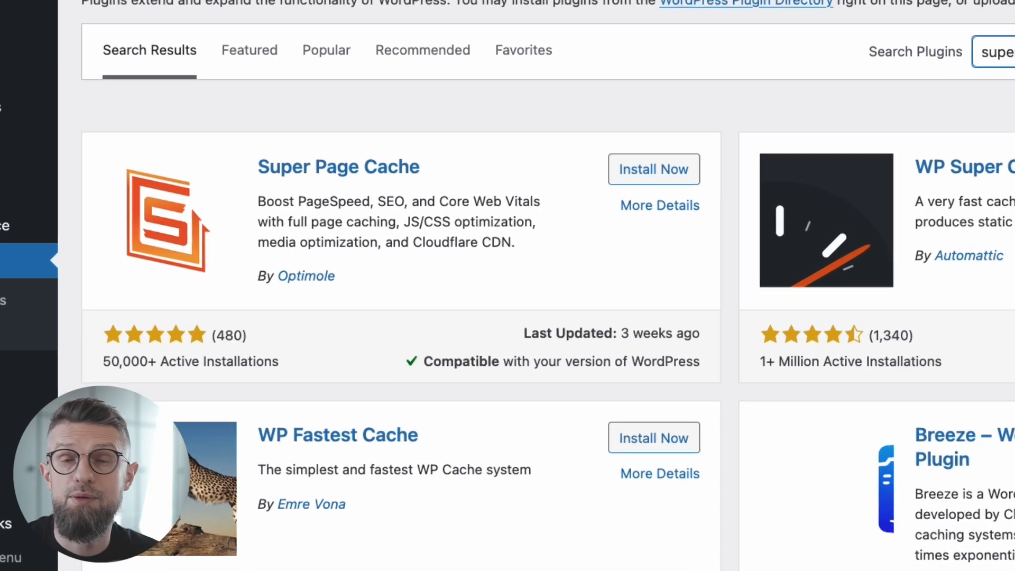
left_click(638, 180)
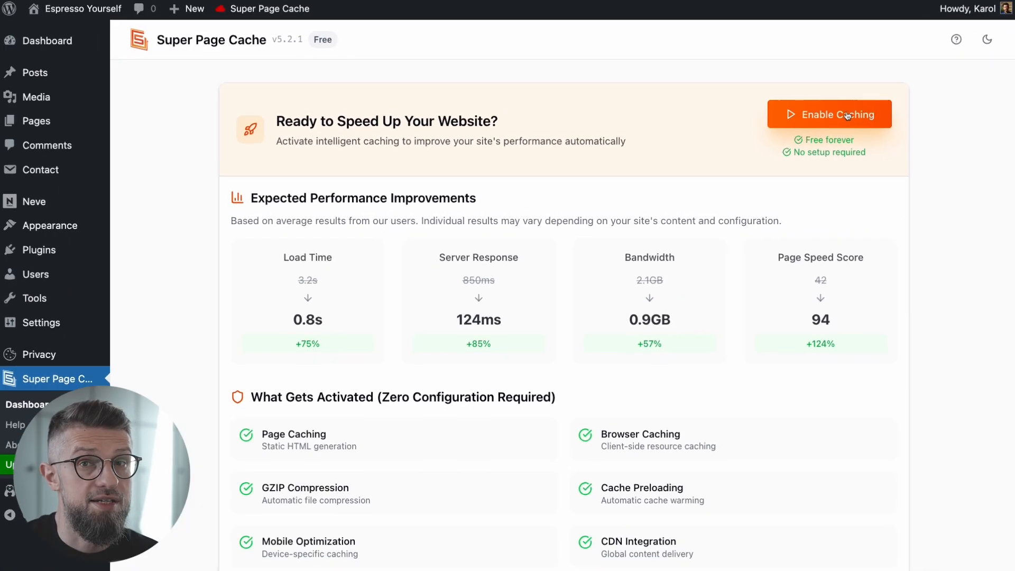
left_click(847, 116)
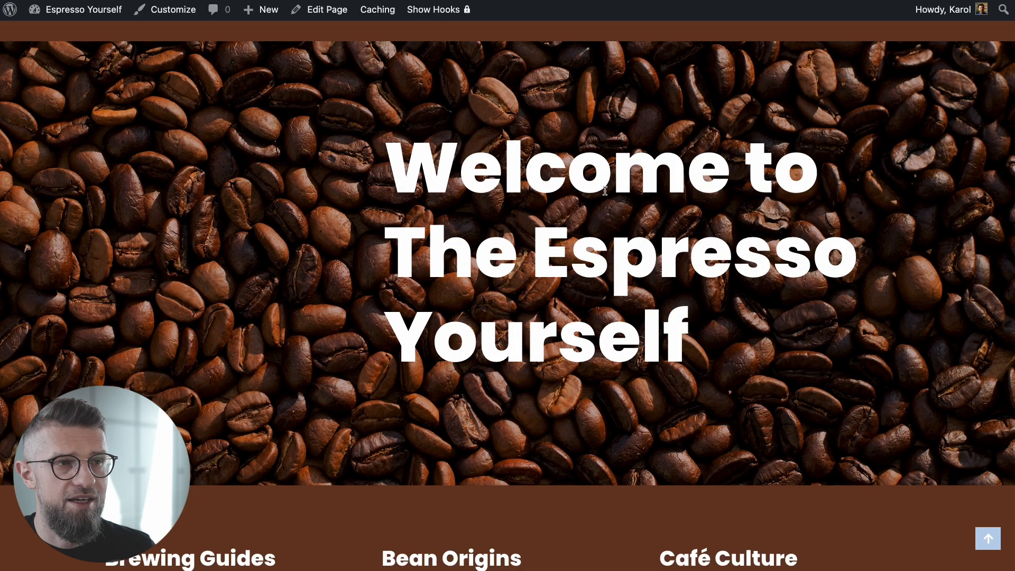
scroll(227, 269, "down", 10)
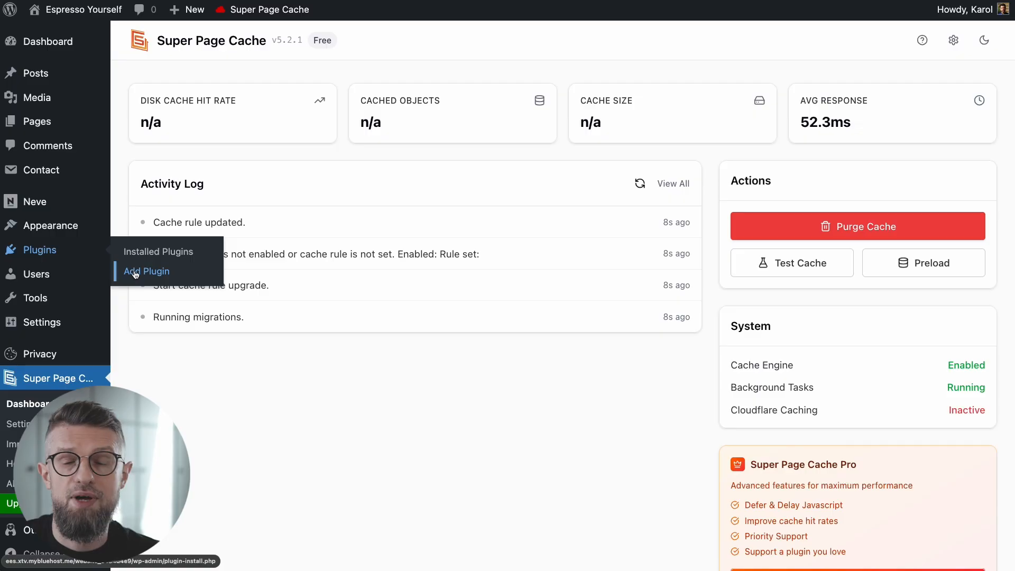
- Find the Optimole image optimization plugin in the plugin directory, install it and activate it
left_click(135, 269)
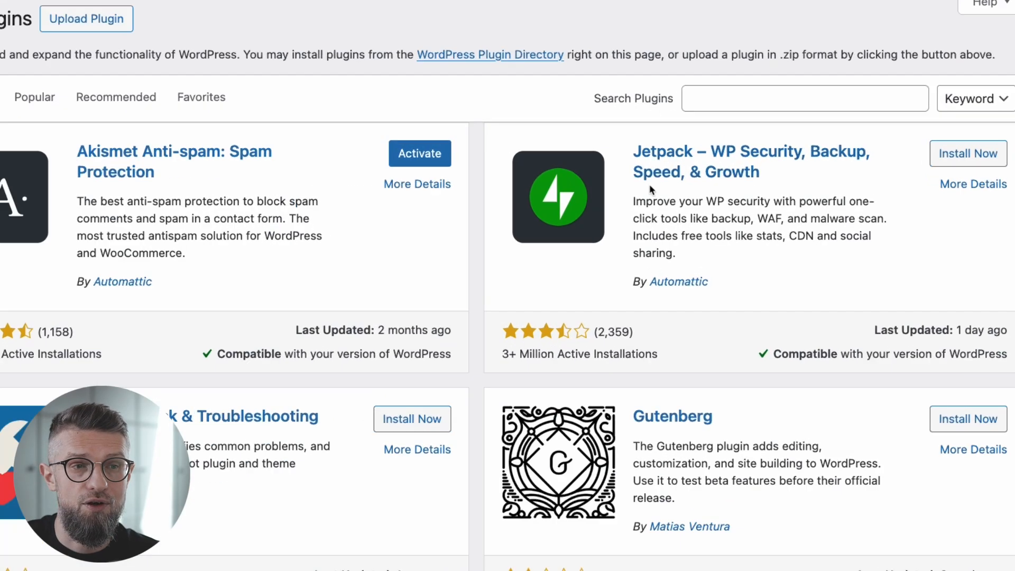
left_click(755, 99)
type("optimole")
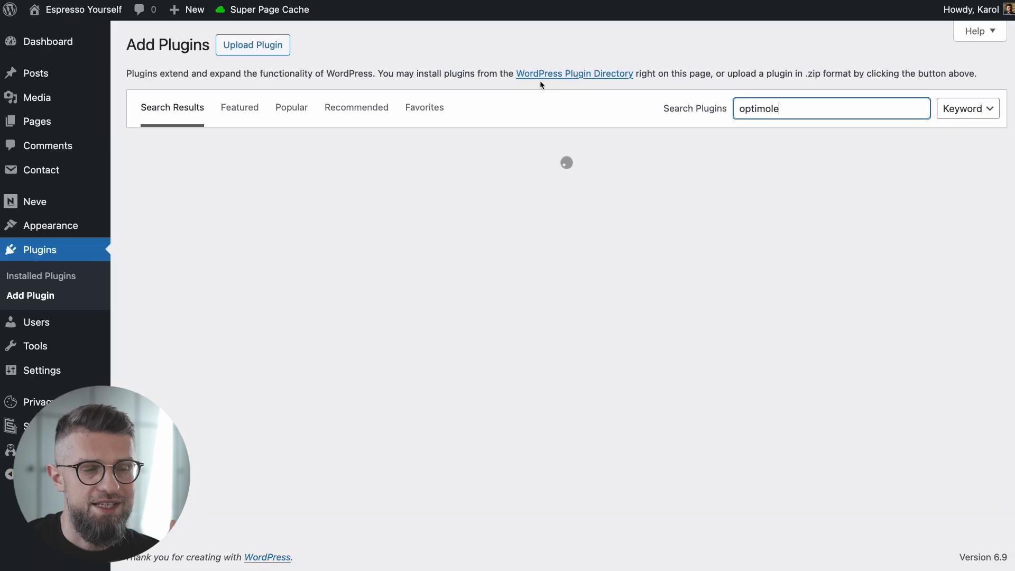
left_click(679, 139)
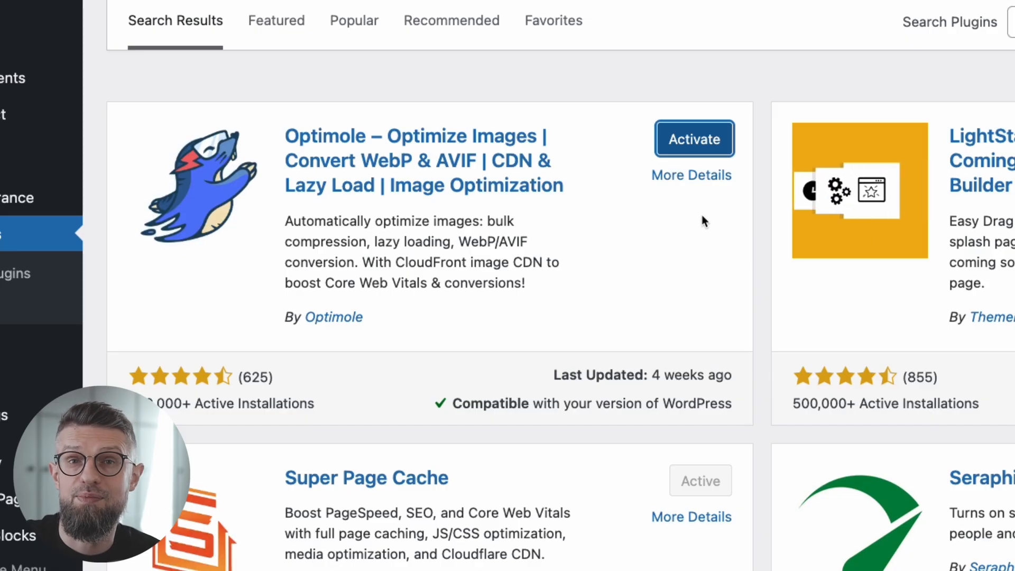
left_click(671, 150)
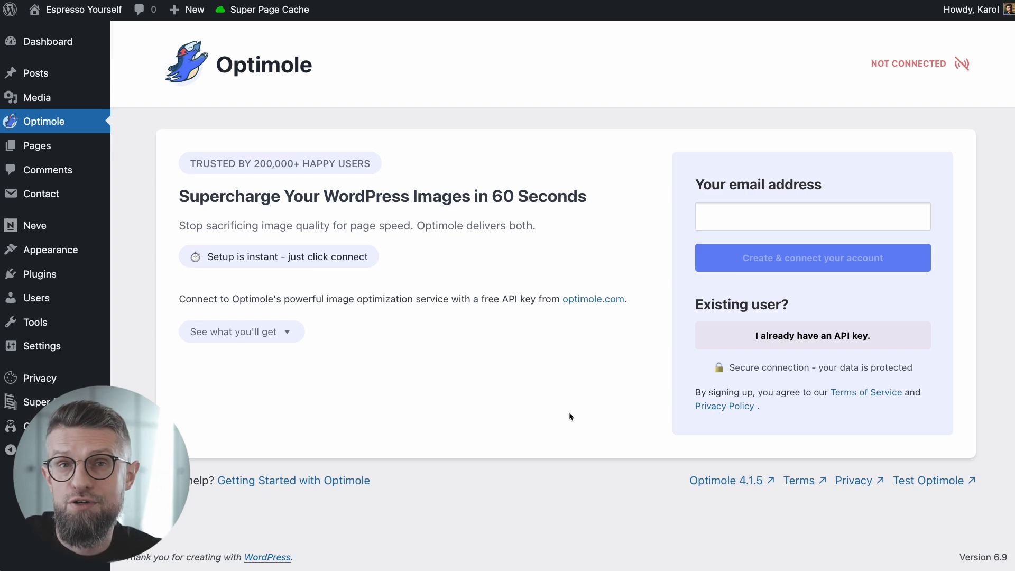
- Search the plugin directory for "seopress", and install and activate SEOPress – On-site SEO & Analytics
mouse_move(28, 282)
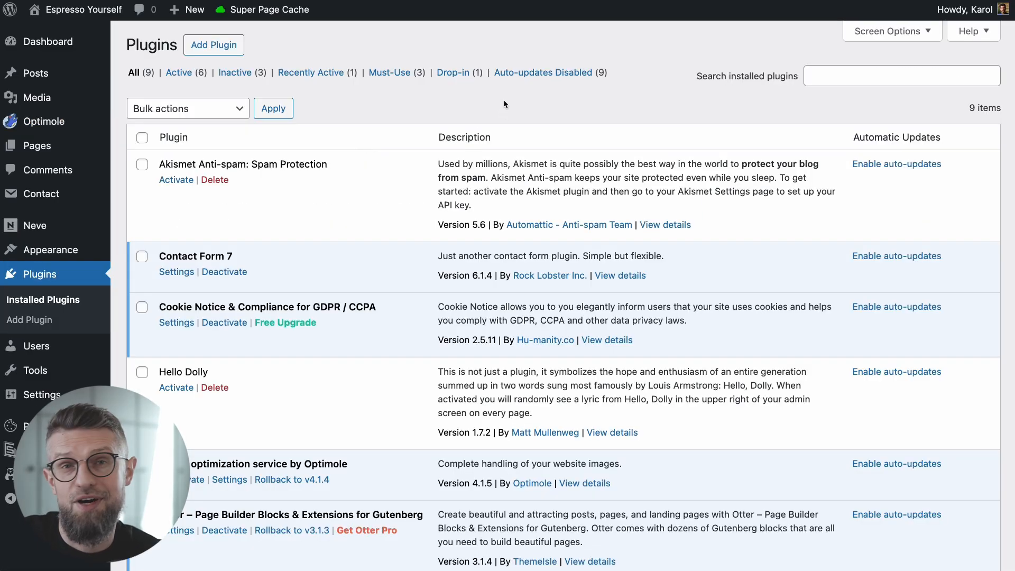
left_click(218, 55)
left_click(820, 107)
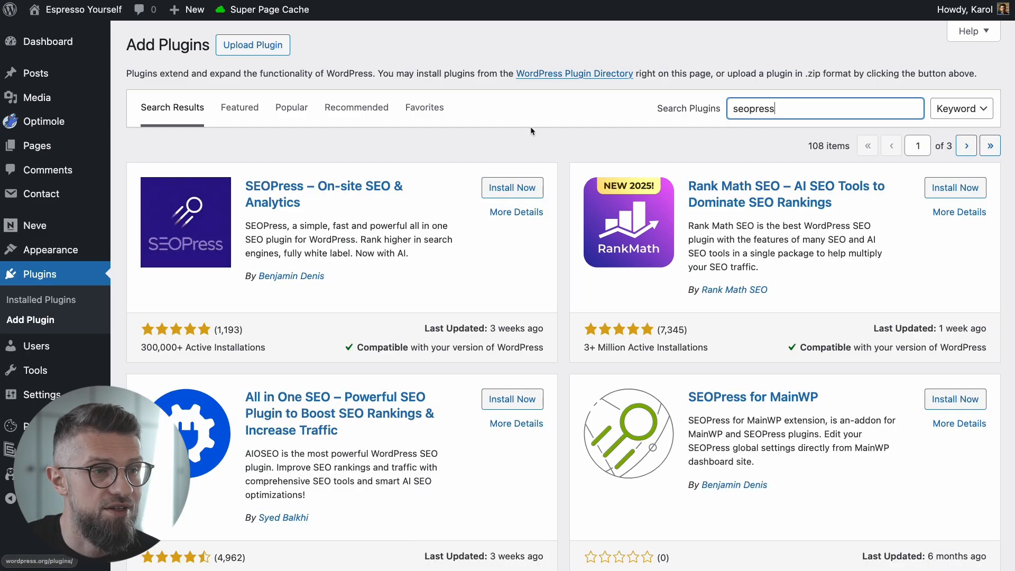
left_click(512, 188)
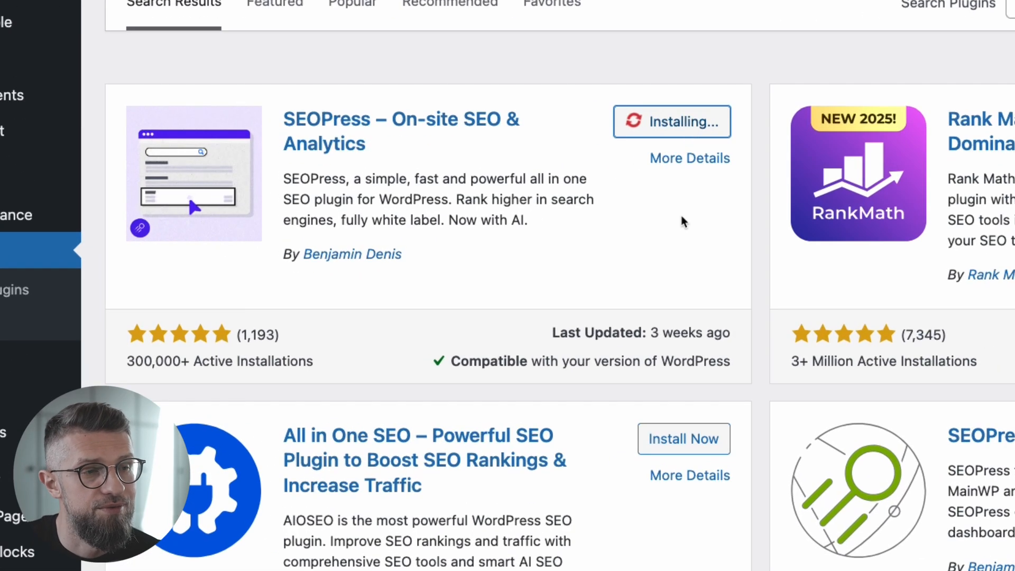
left_click(683, 121)
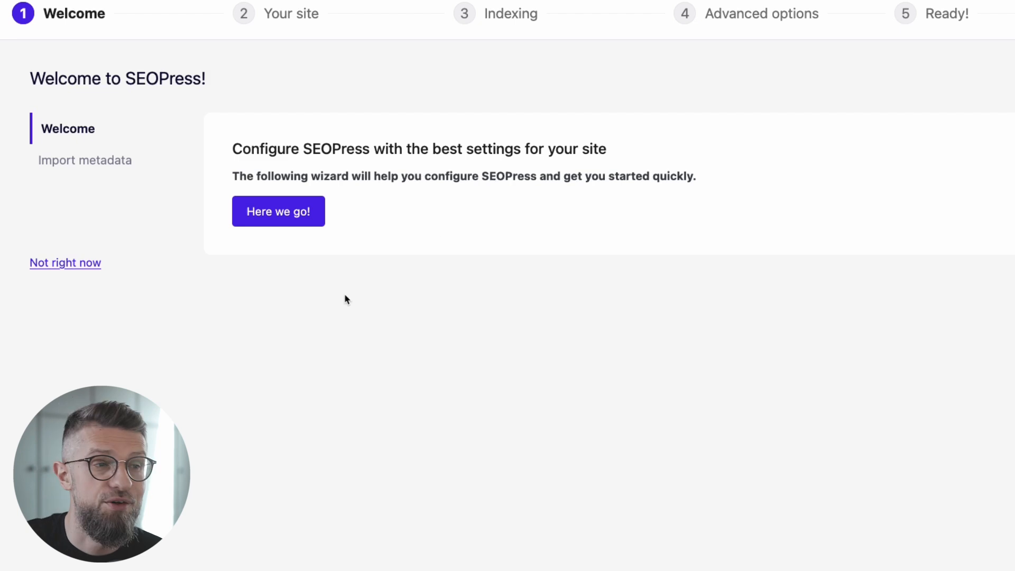
- Start the SEOPress setup wizard and move past the metadata import without migrating from another SEO plugin
left_click(288, 216)
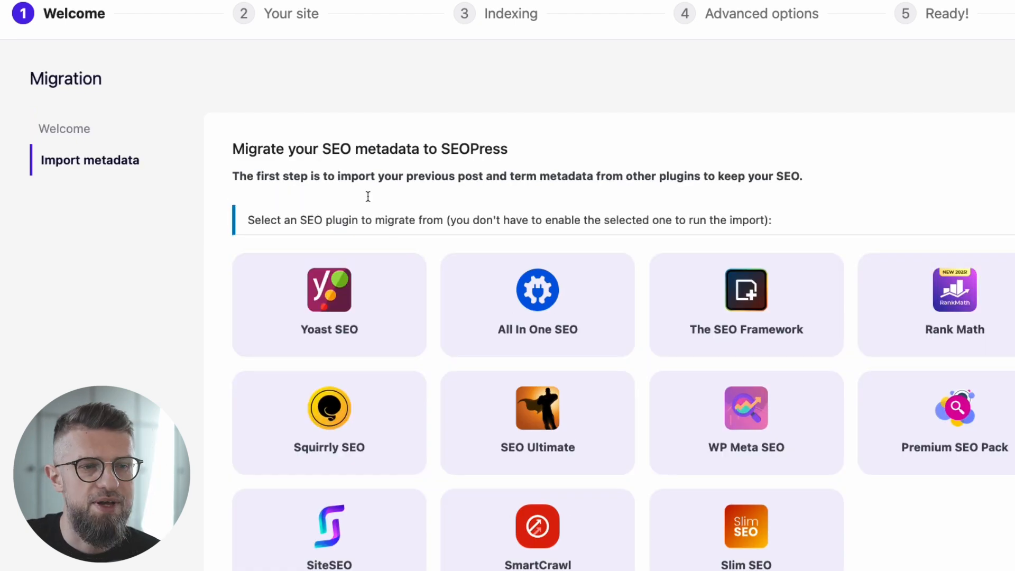
scroll(337, 284, "down", 1)
scroll(902, 467, "down", 3)
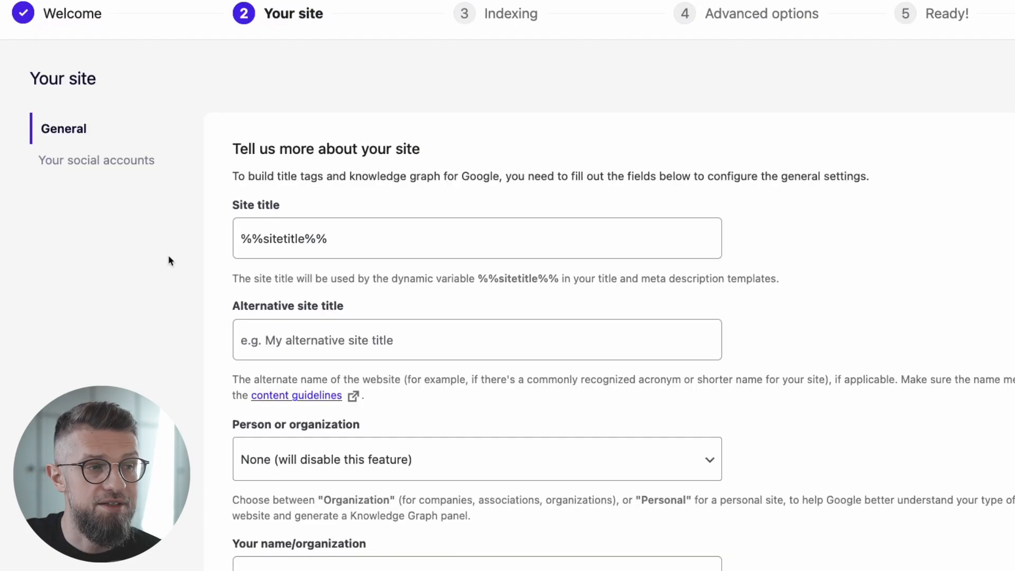
- Review the wizard's general site details, keep %%sitetitle%% as the site title, and continue to the social accounts
scroll(259, 254, "down", 3)
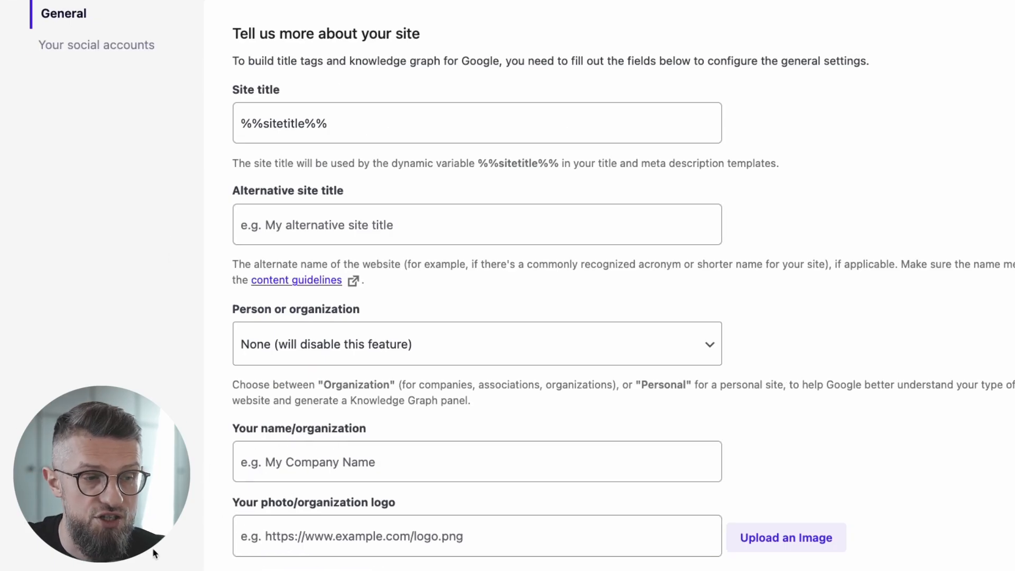
scroll(150, 549, "down", 1)
scroll(149, 551, "down", 2)
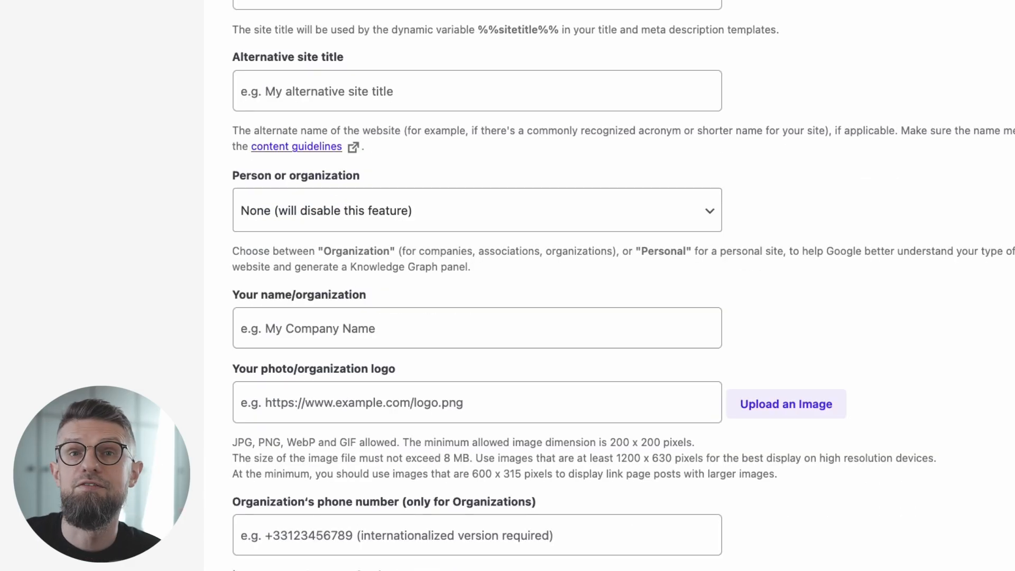
scroll(181, 398, "up", 5)
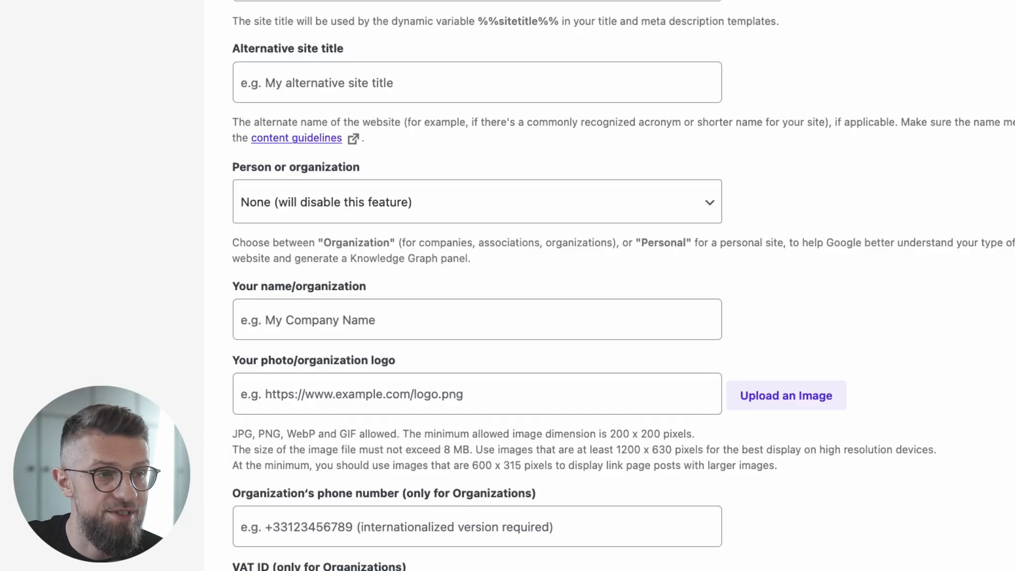
scroll(180, 398, "up", 1)
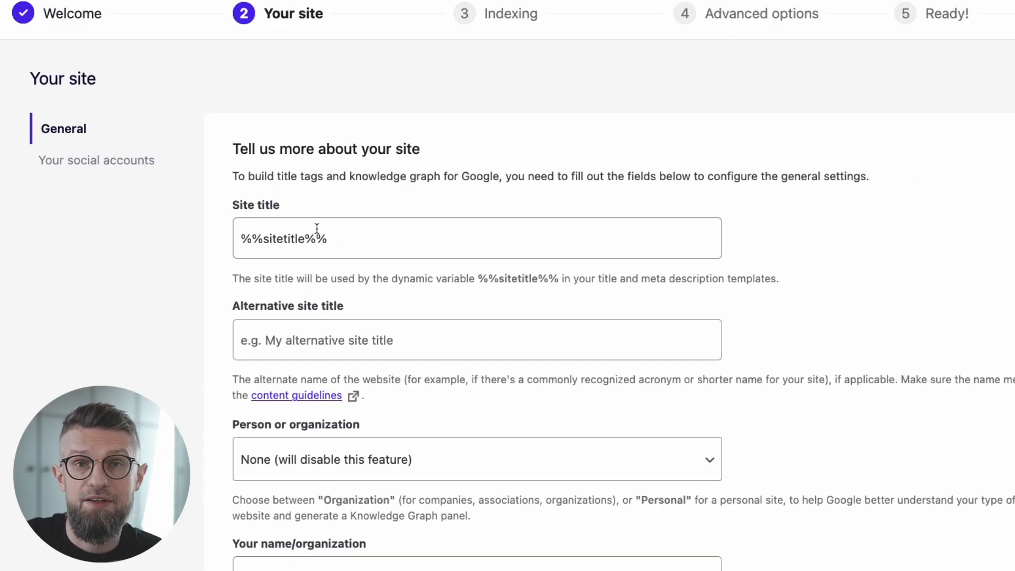
scroll(225, 523, "down", 9)
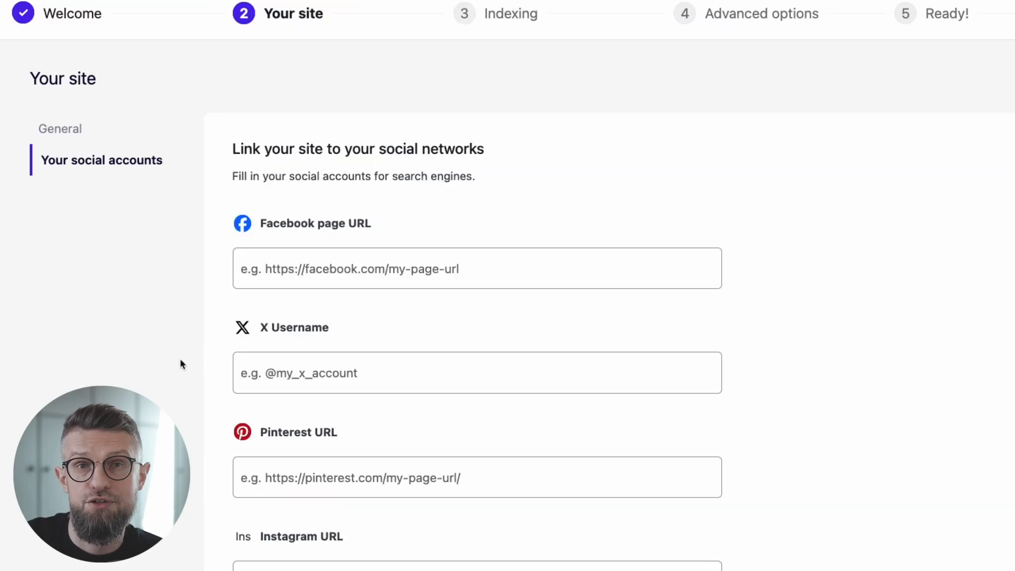
- Leave all the social network fields empty in the wizard and save to continue to the indexing settings
scroll(324, 333, "down", 3)
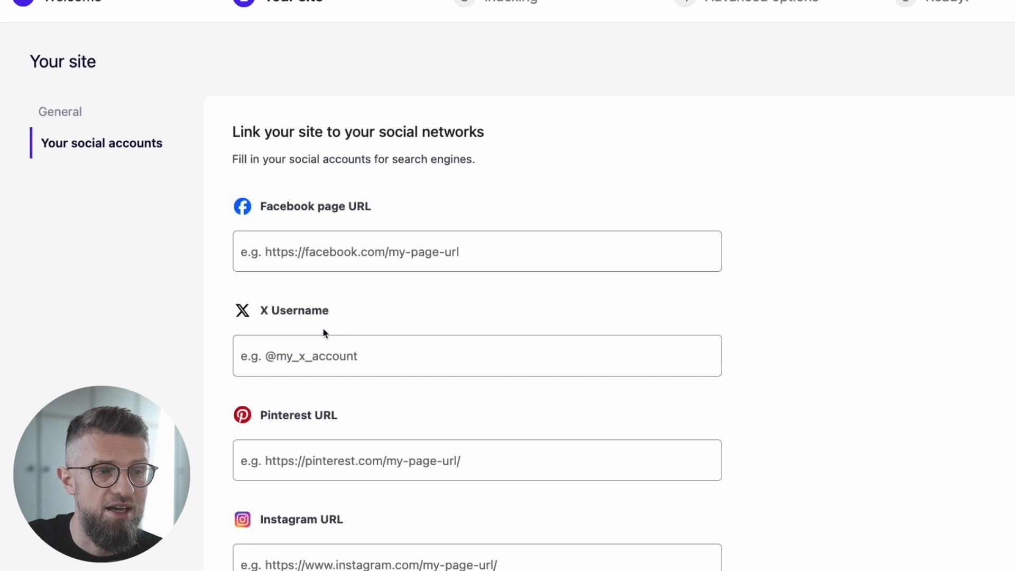
scroll(325, 333, "down", 8)
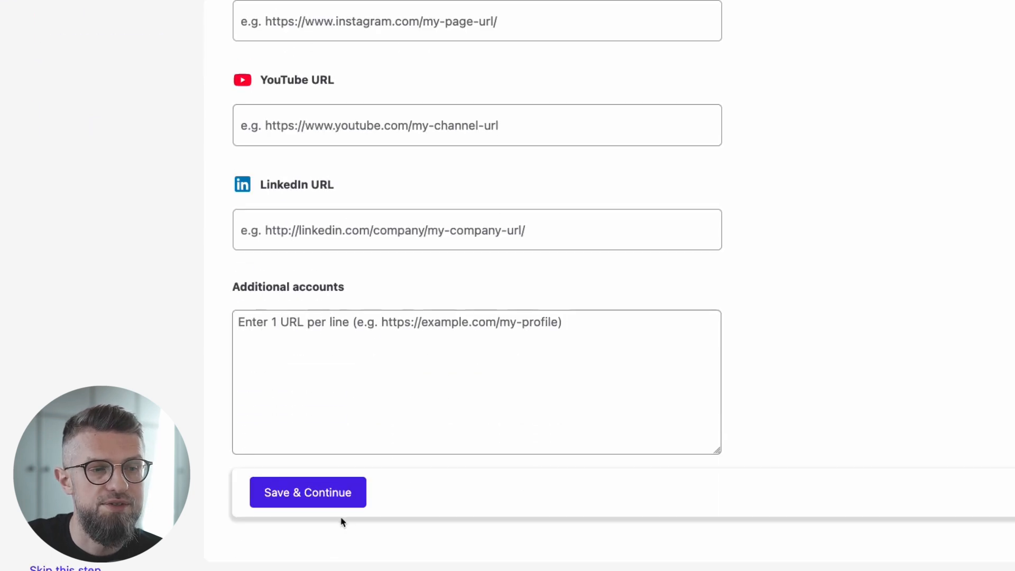
left_click(337, 502)
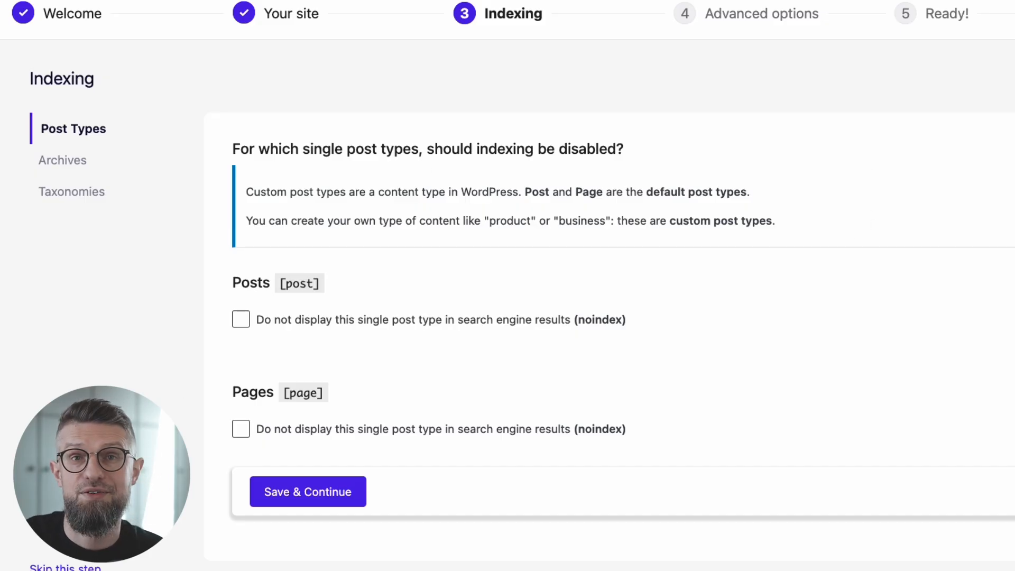
- Keep posts, pages and categories indexed, leave date, search, author and tag archives on noindex, and save the indexing settings
left_click(328, 494)
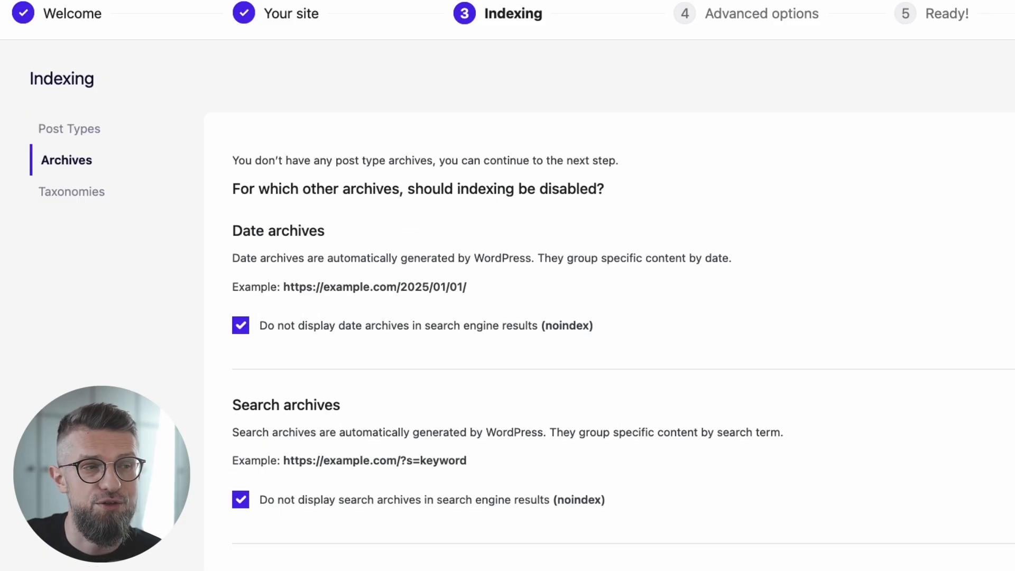
scroll(609, 328, "down", 5)
scroll(608, 328, "up", 5)
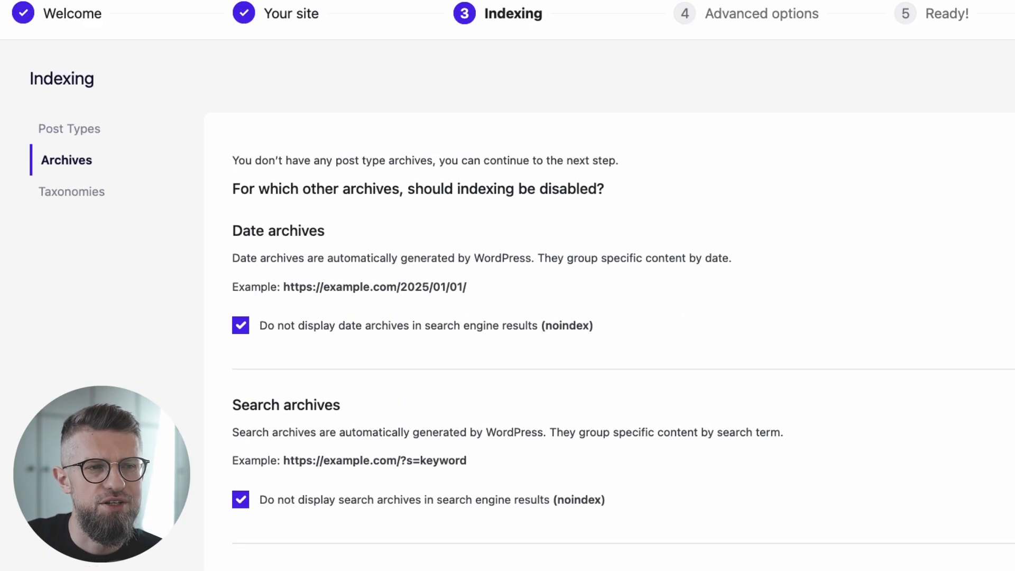
scroll(364, 229, "down", 3)
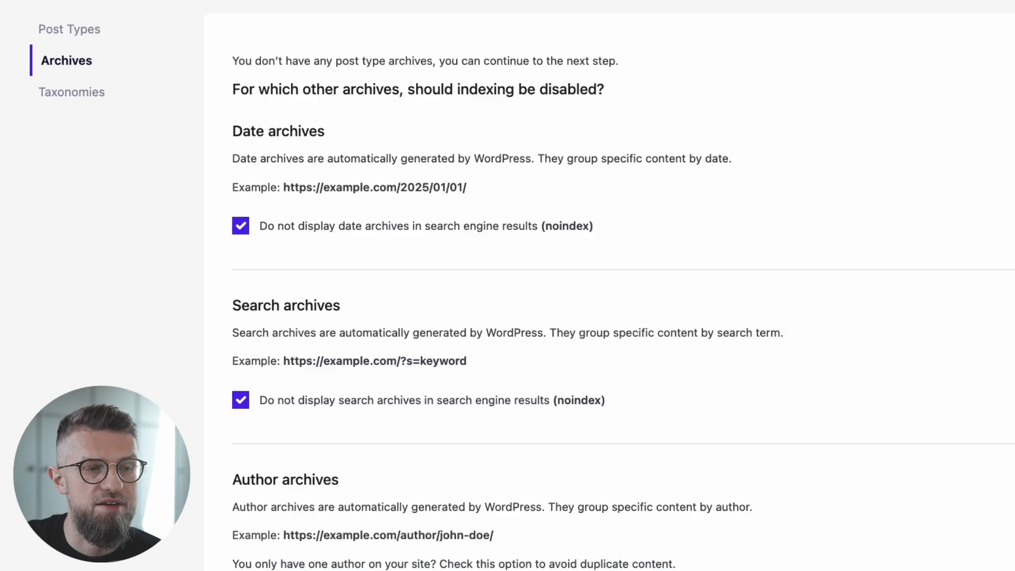
scroll(222, 407, "down", 4)
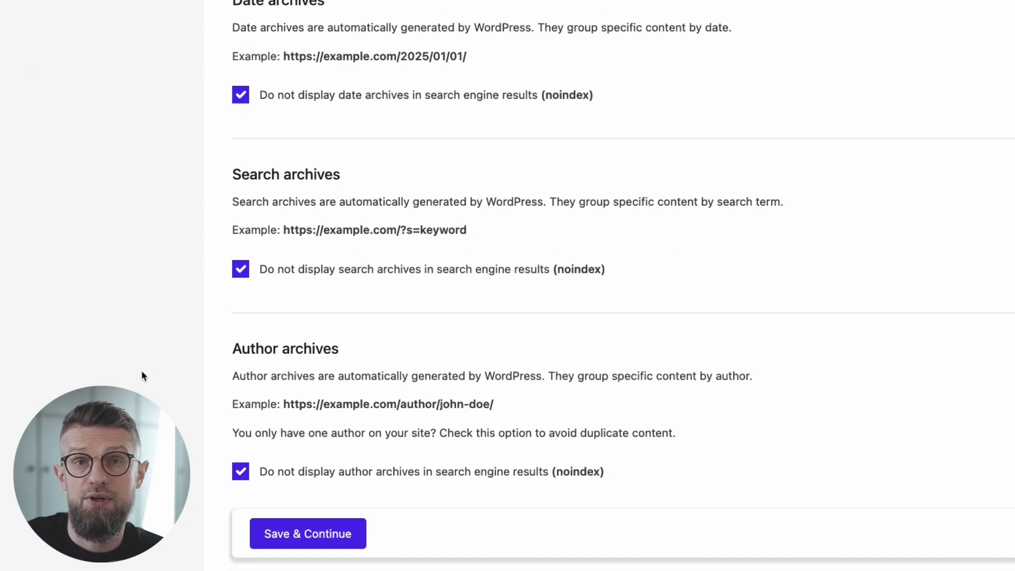
scroll(141, 373, "up", 2)
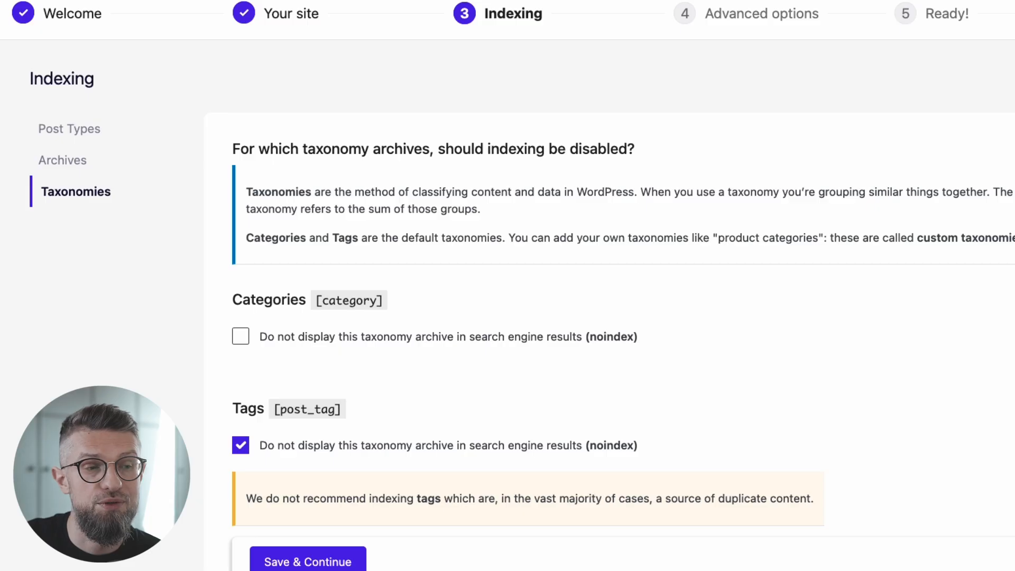
left_click(308, 565)
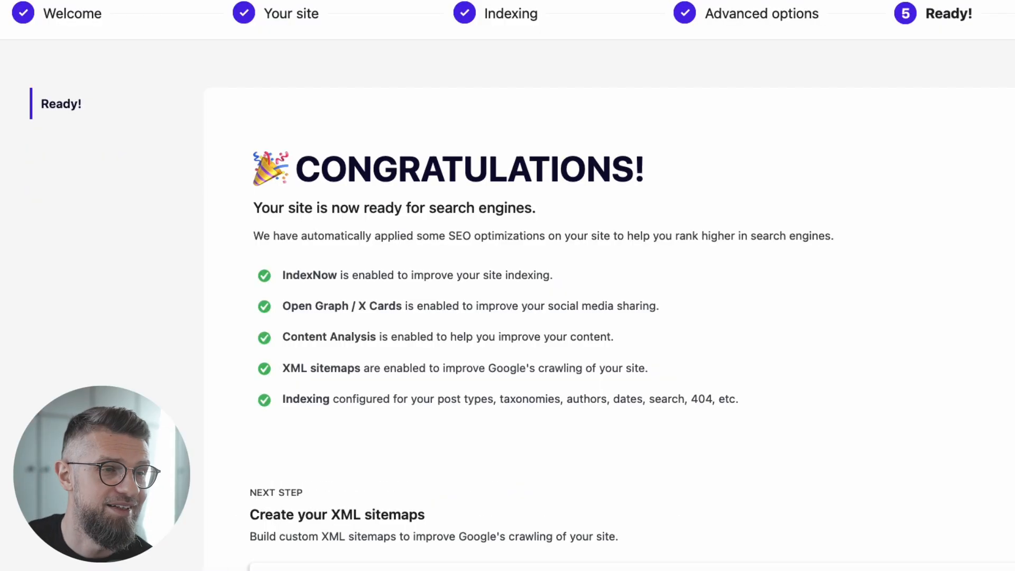
- Review the wizard's completion page, and look at the SEOPress dashboard and its Titles & Metas settings
scroll(507, 286, "down", 4)
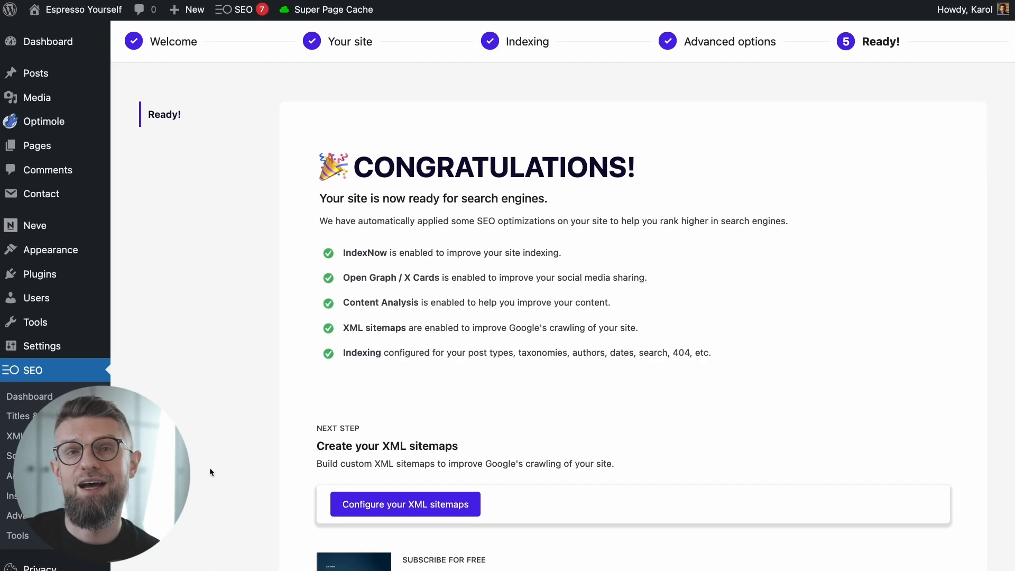
left_click(30, 396)
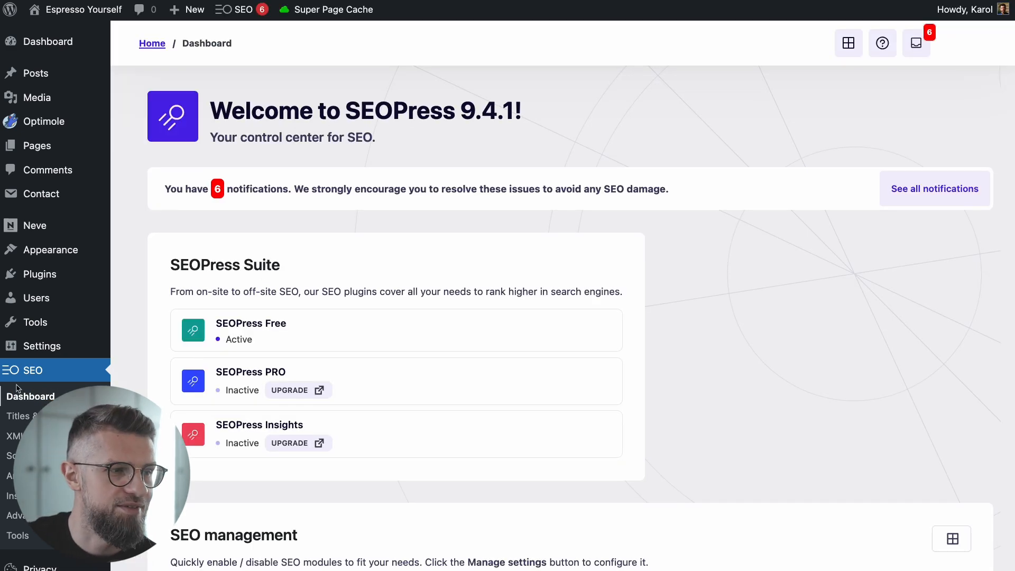
scroll(93, 458, "down", 2)
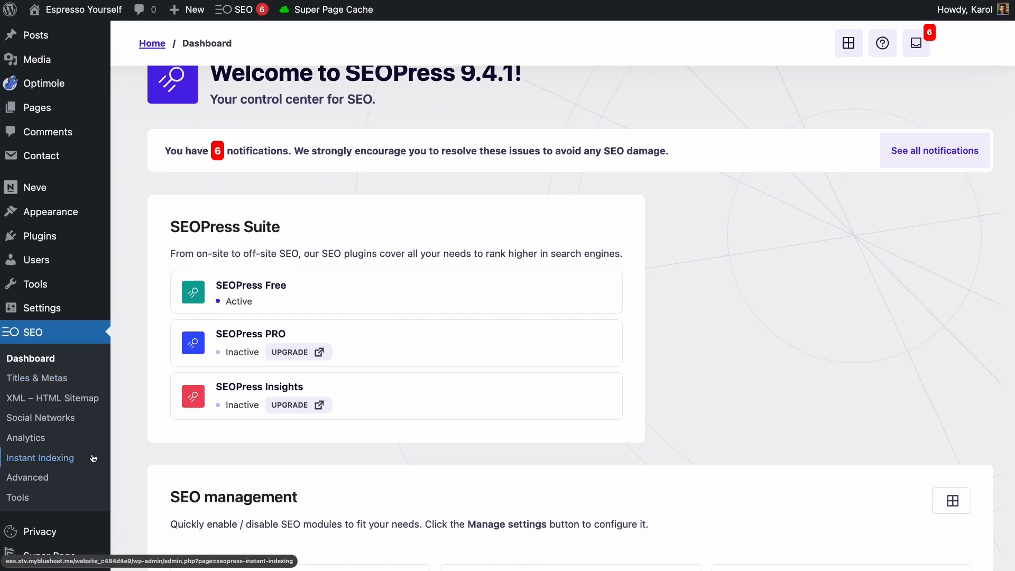
left_click(37, 378)
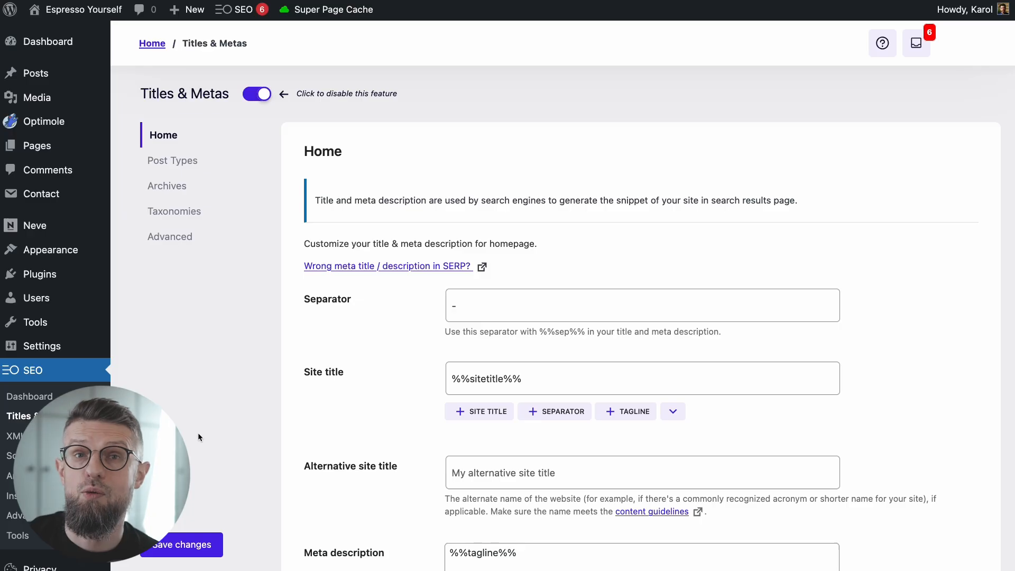
- Search the plugin directory for "updraft", and install and activate UpdraftPlus: WP Backup & Migration Plugin
mouse_move(63, 274)
left_click(145, 300)
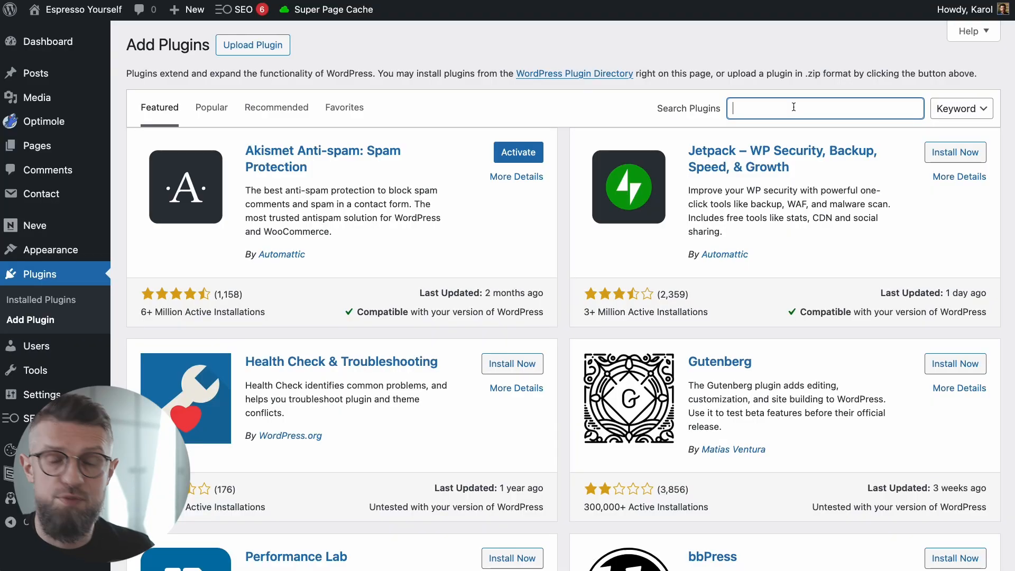
type("updraft")
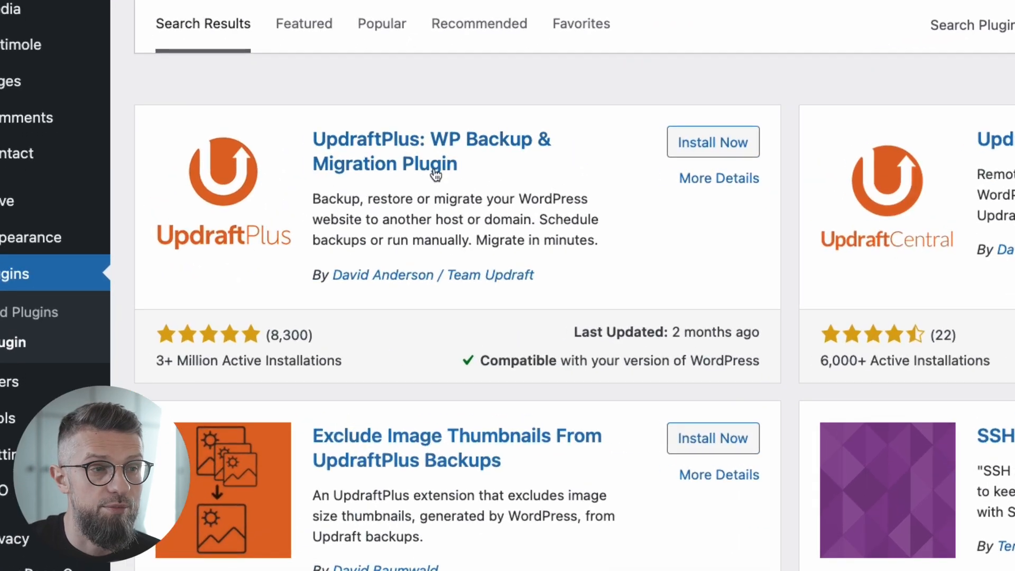
left_click(689, 145)
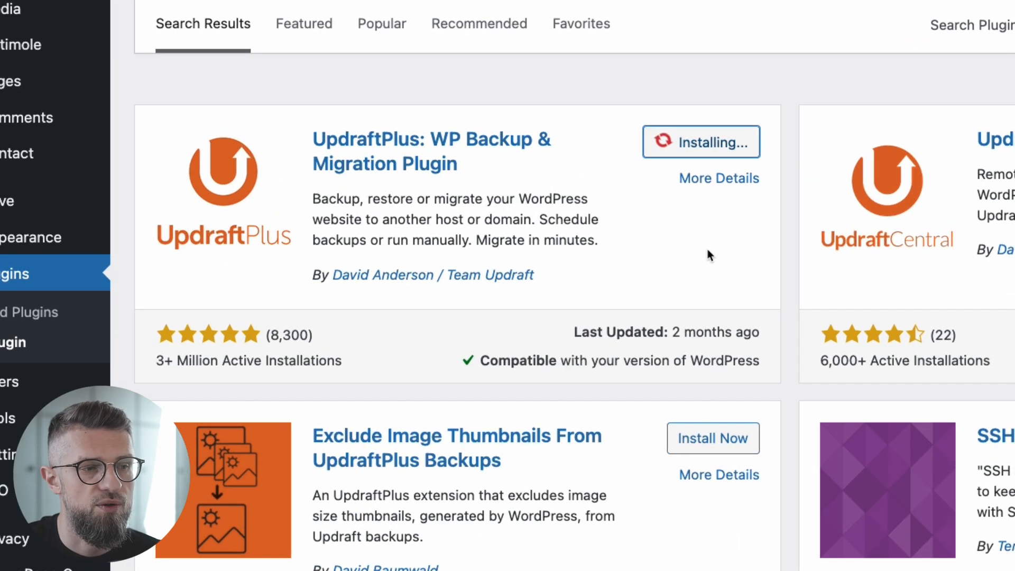
left_click(732, 135)
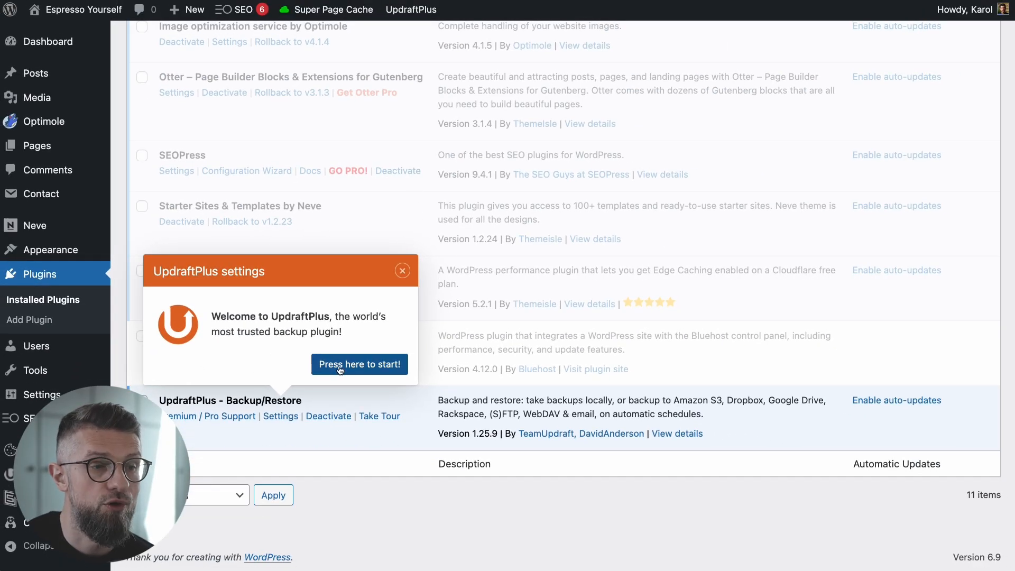
- Run a first UpdraftPlus backup including the database and files, and view the plugin's backup schedule and remote storage settings
left_click(341, 369)
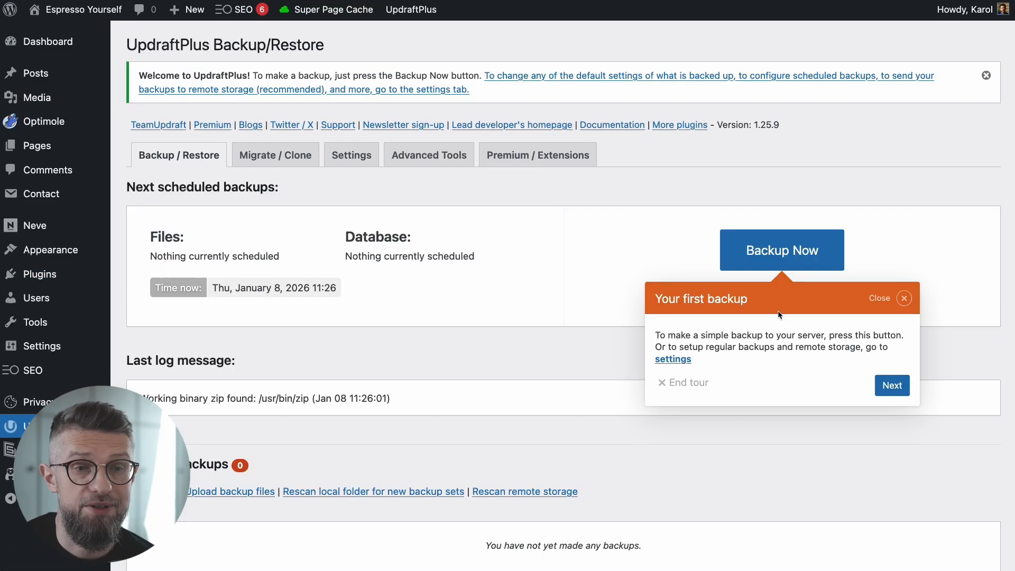
left_click(797, 259)
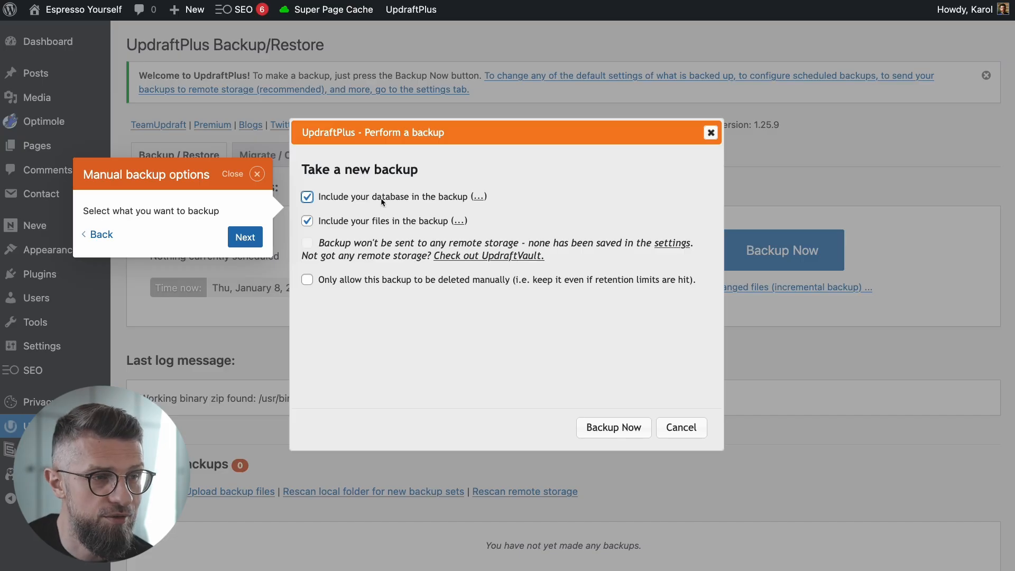
left_click(245, 238)
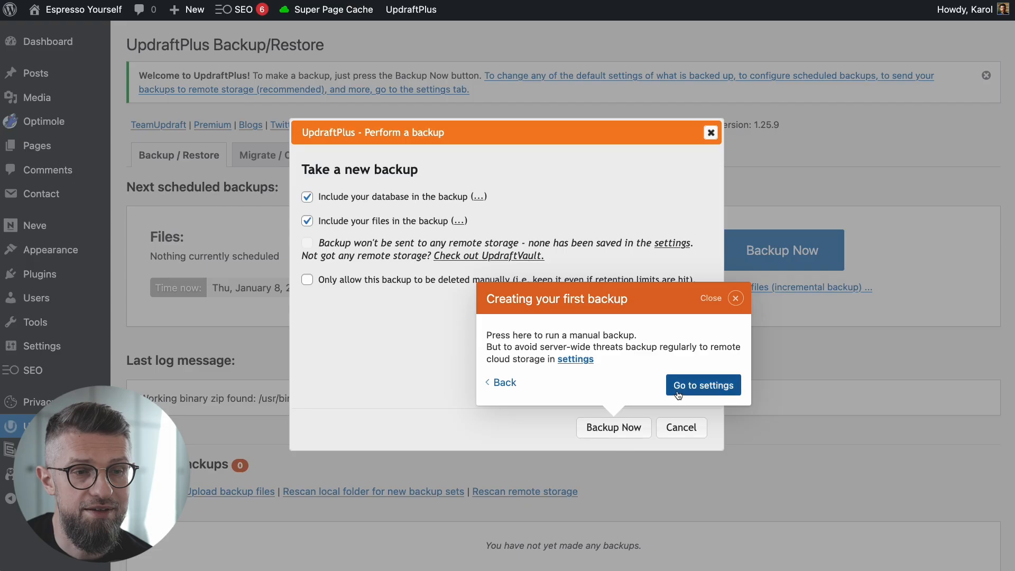
left_click(624, 431)
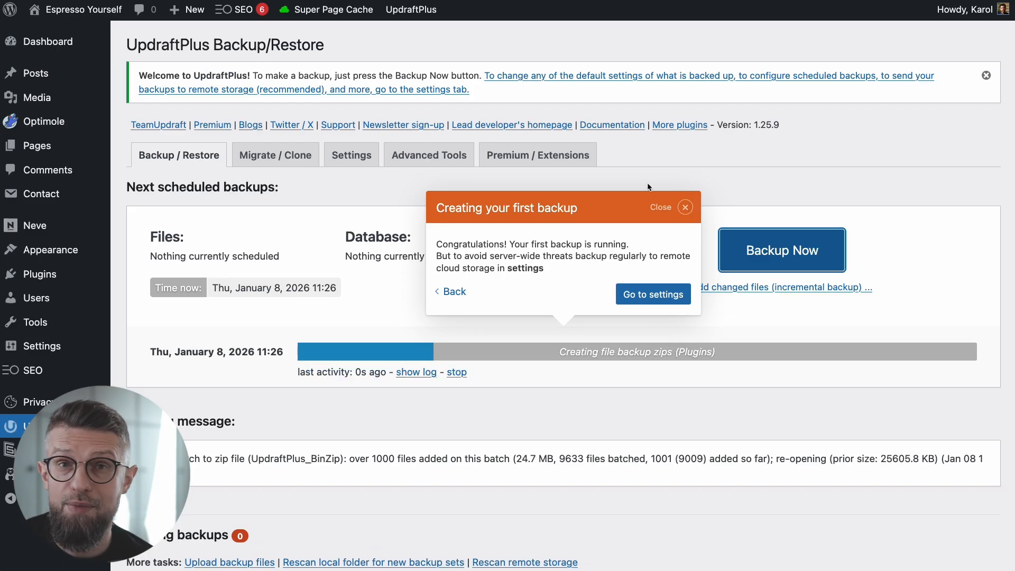
left_click(686, 208)
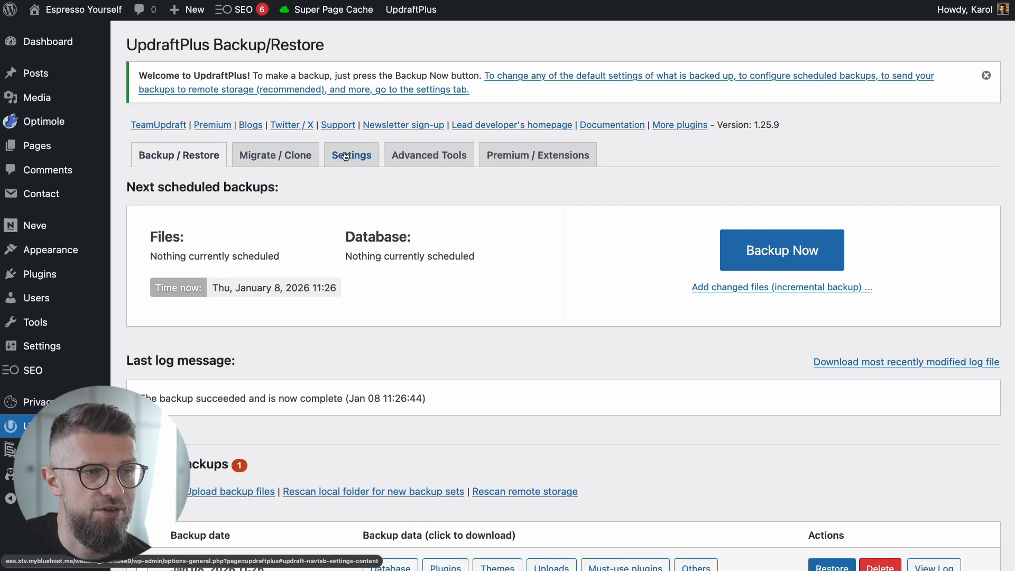
left_click(346, 156)
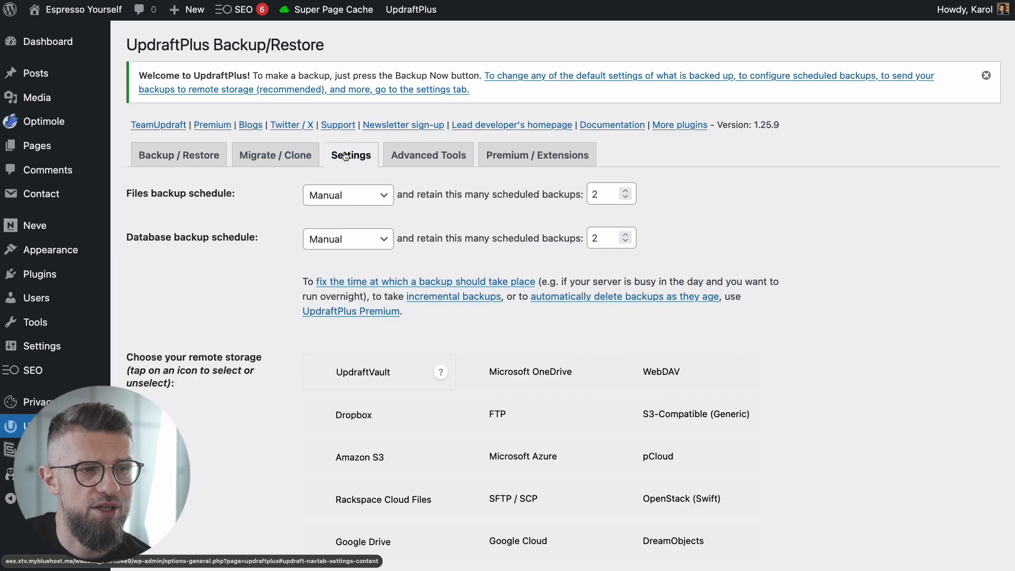
scroll(245, 424, "down", 2)
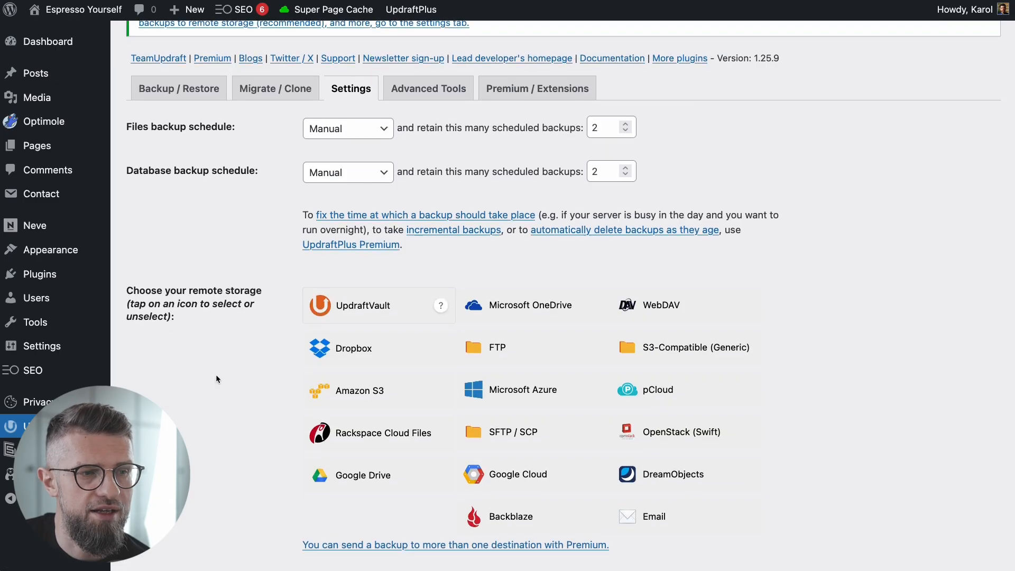
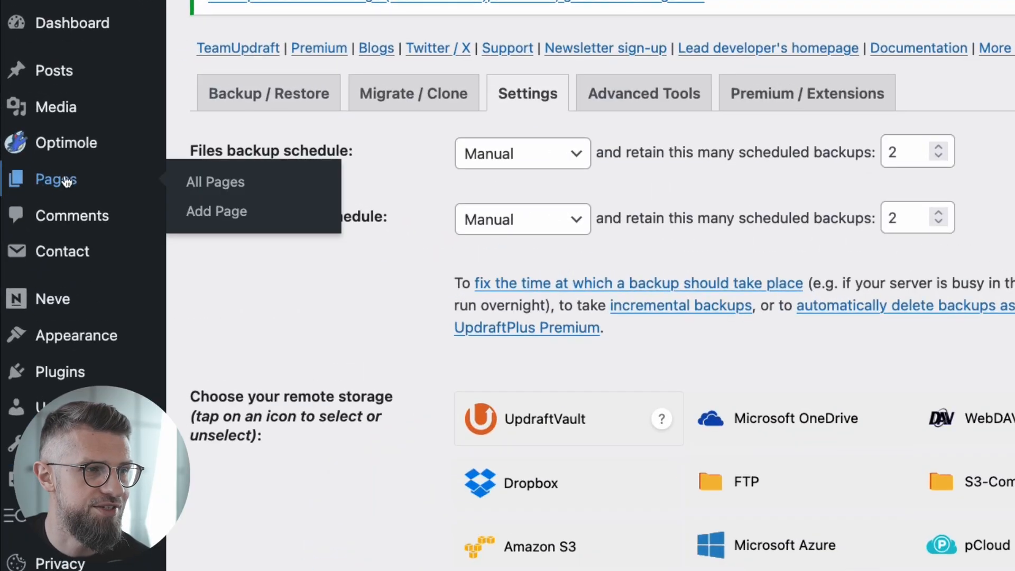
- On the Contact page, replace the Connect on social paragraph with "Have a question about brewing? Want to share your coffee story? We'd love to hear from you!"
left_click(71, 178)
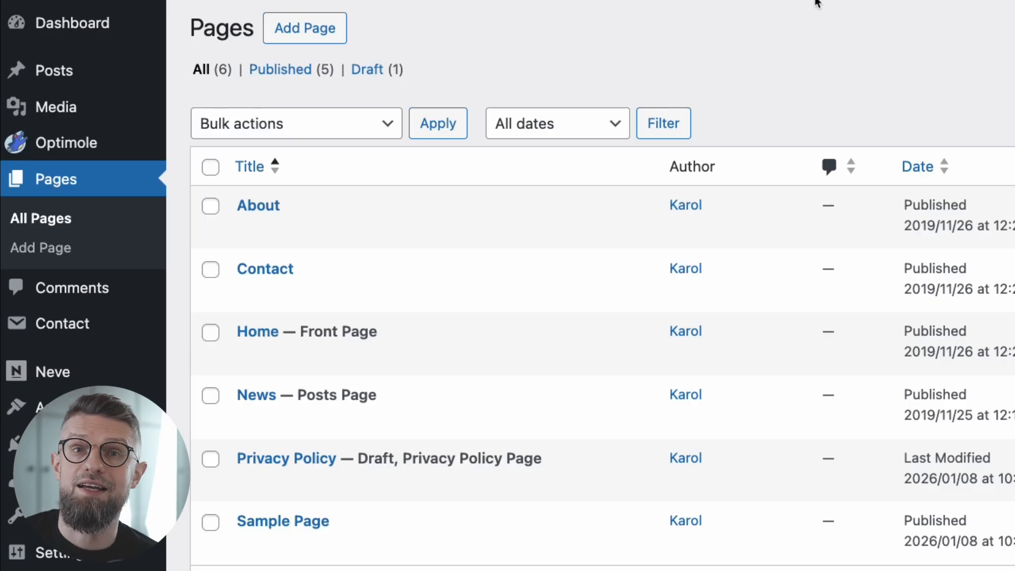
mouse_move(266, 210)
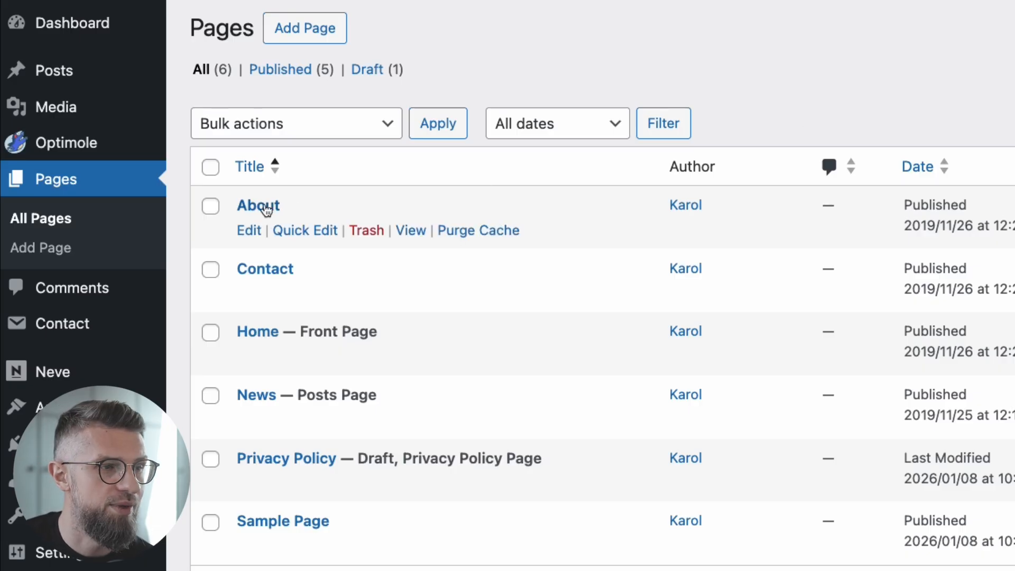
mouse_move(259, 344)
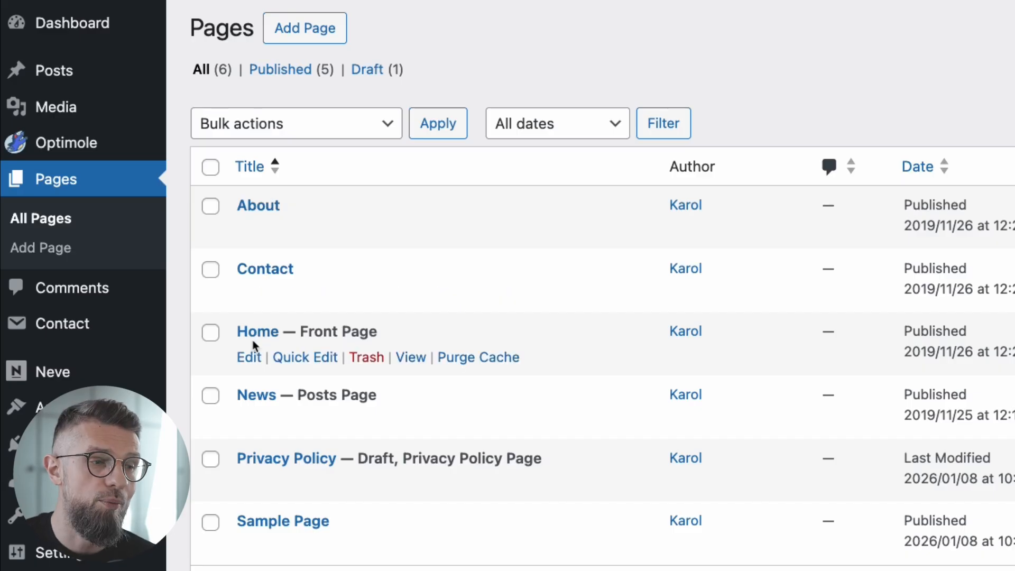
mouse_move(307, 473)
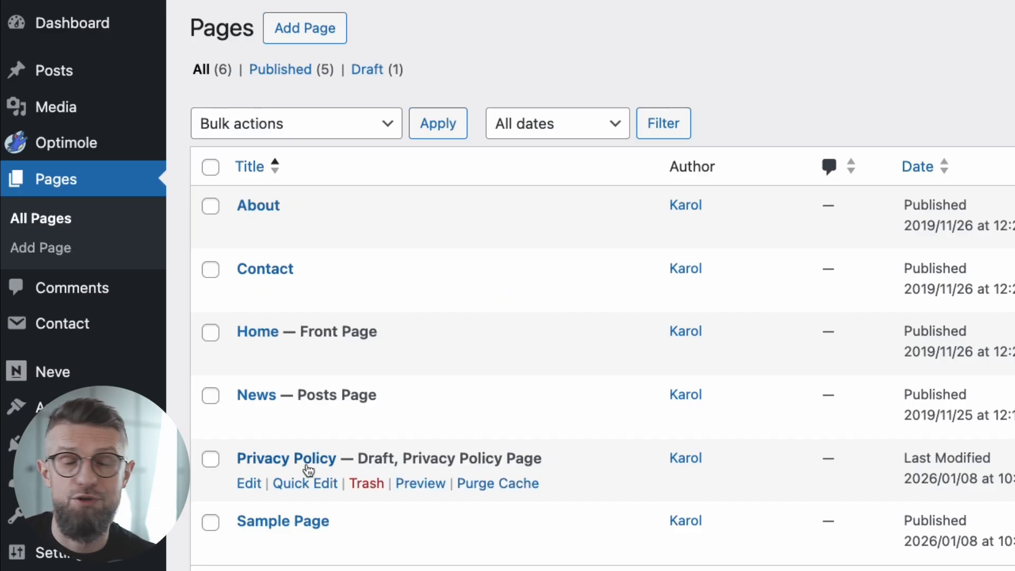
mouse_move(263, 394)
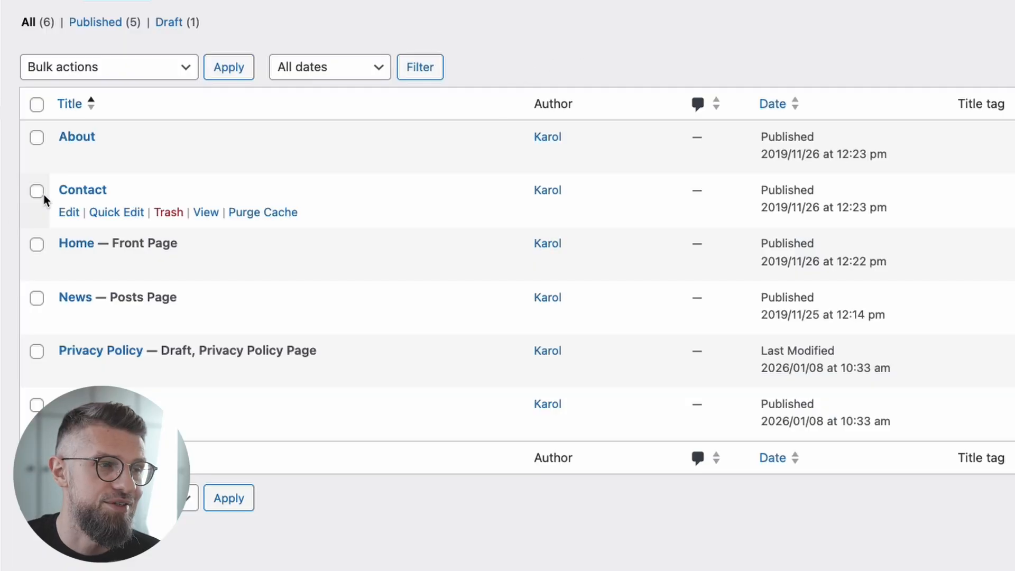
left_click(91, 192)
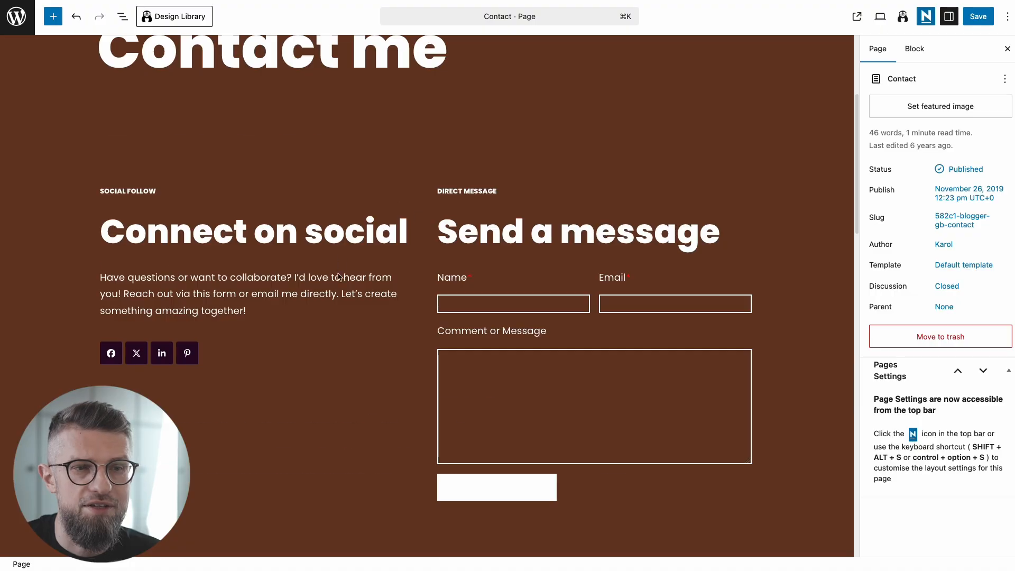
scroll(324, 352, "down", 3)
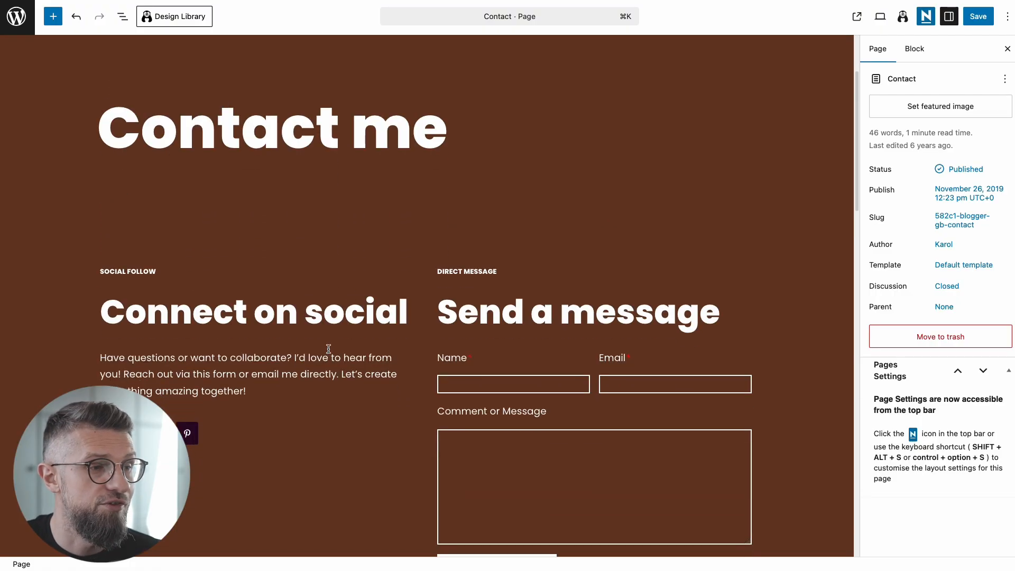
left_click_drag(259, 394, 118, 379)
key("BackSpace")
type("Have a question about brewing? Want to share your coffee story? We'd love to hear from you!")
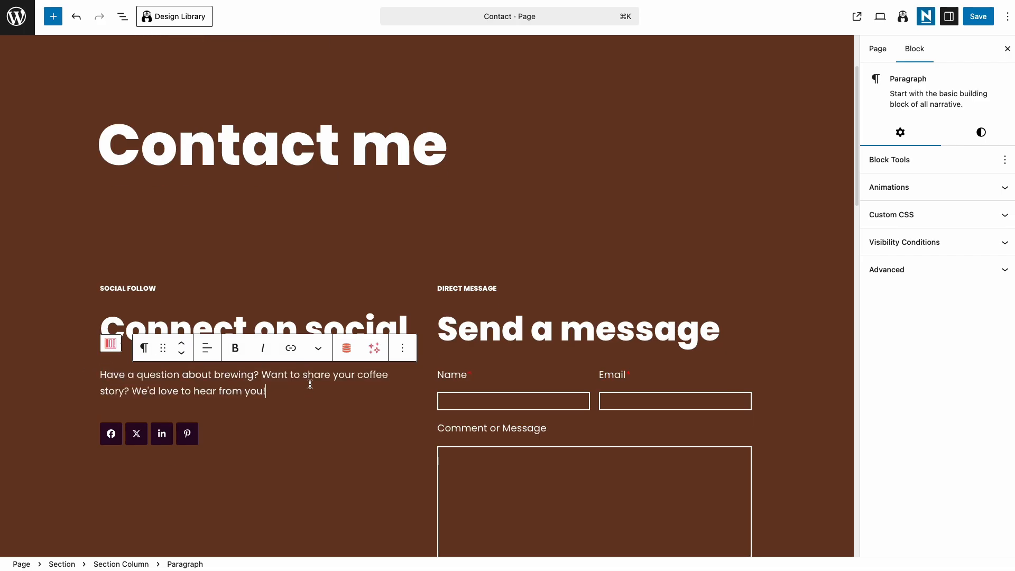
- Select the contact form under the "Send a message" heading and look over its input fields, form options and style settings
scroll(397, 362, "down", 2)
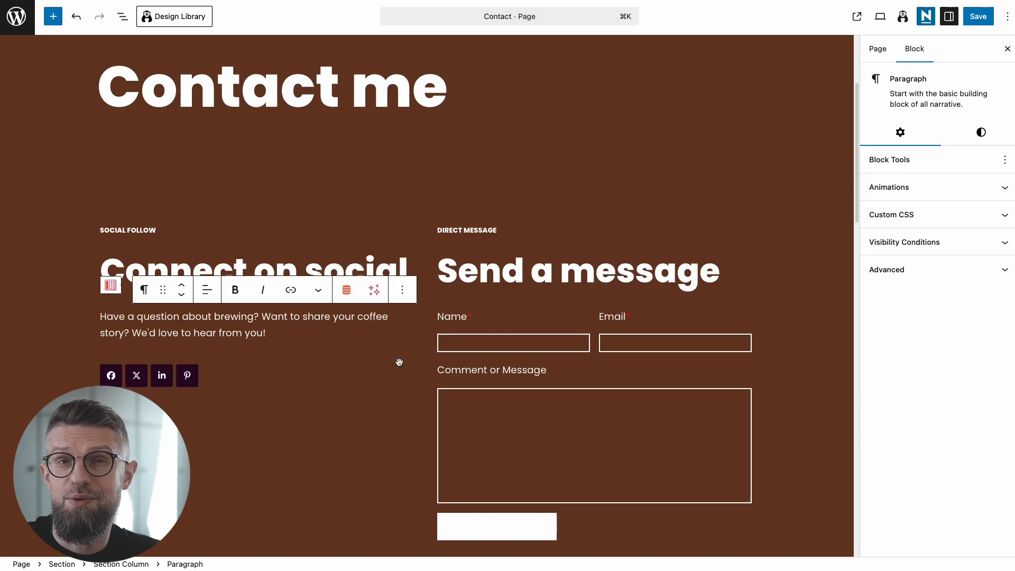
scroll(447, 360, "down", 1)
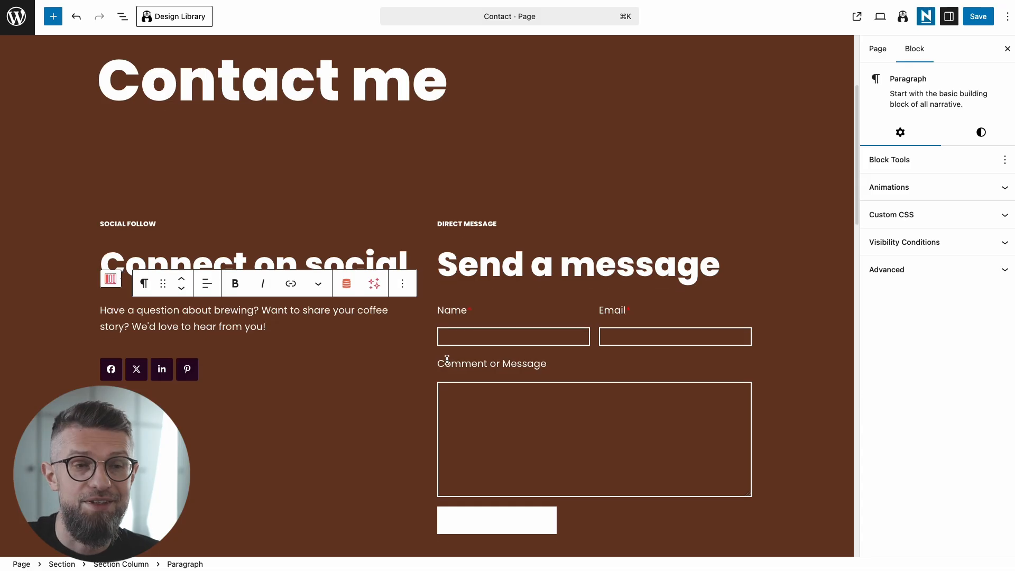
left_click(583, 279)
left_click(597, 337)
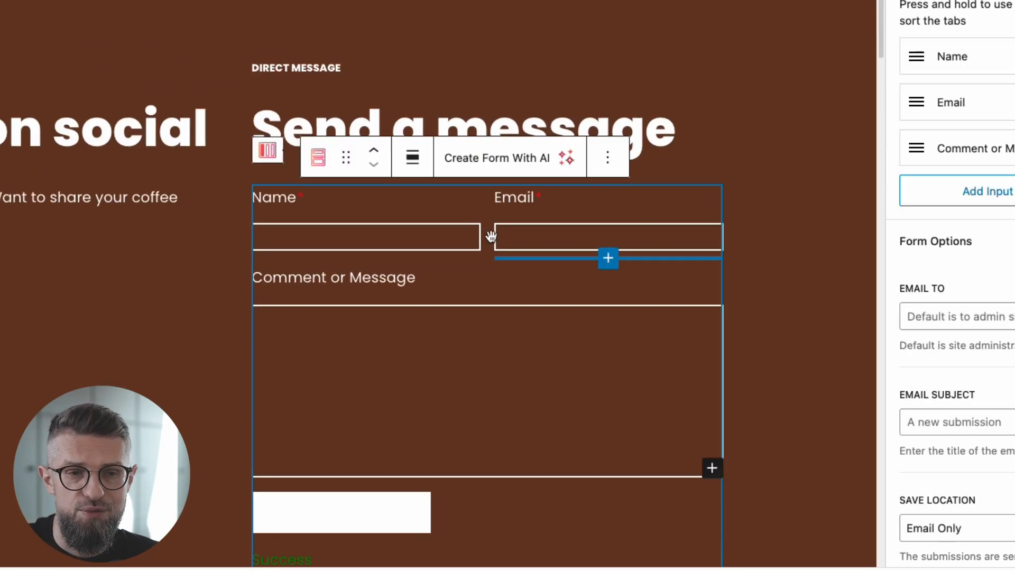
scroll(537, 306, "down", 1)
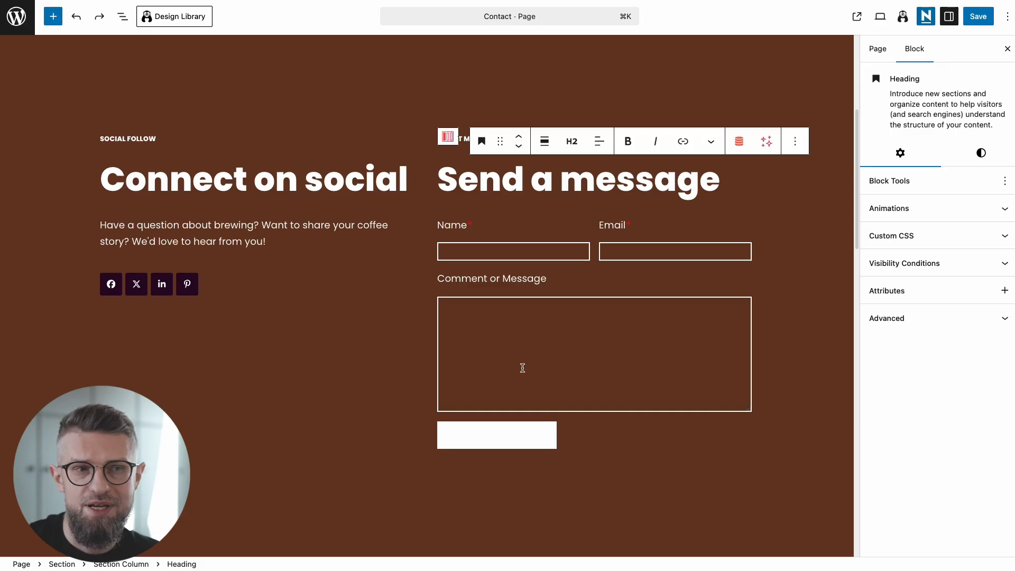
left_click(565, 232)
left_click(458, 206)
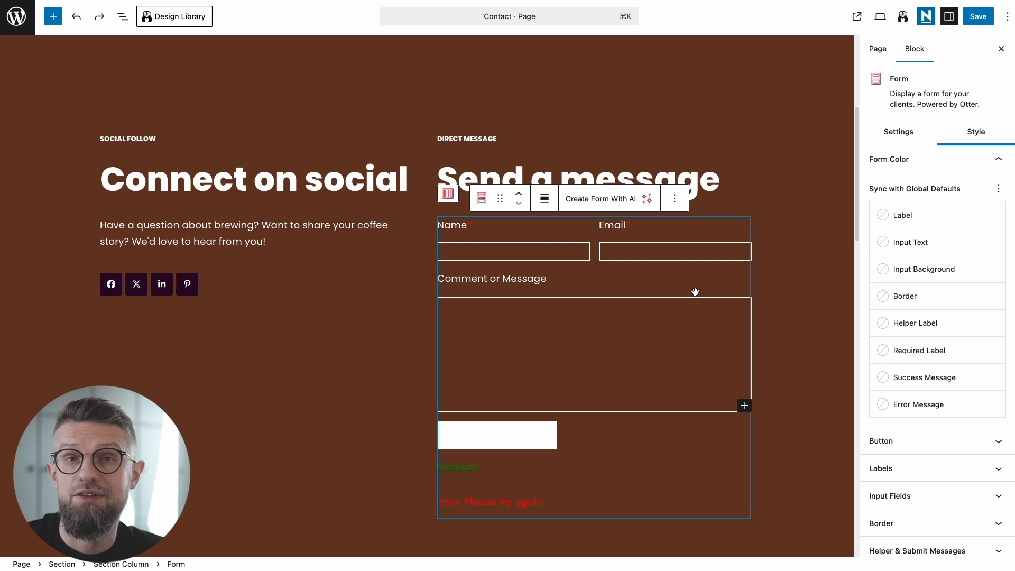
- Set the background colour of the contact form's submit button to brown, after trying the site background and dark background colours
scroll(672, 344, "down", 1)
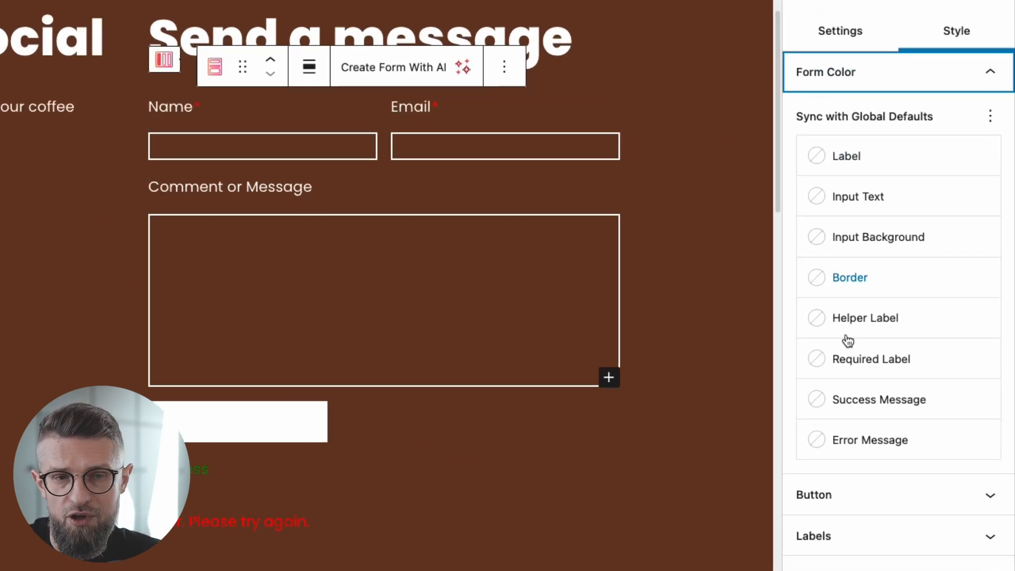
left_click(857, 508)
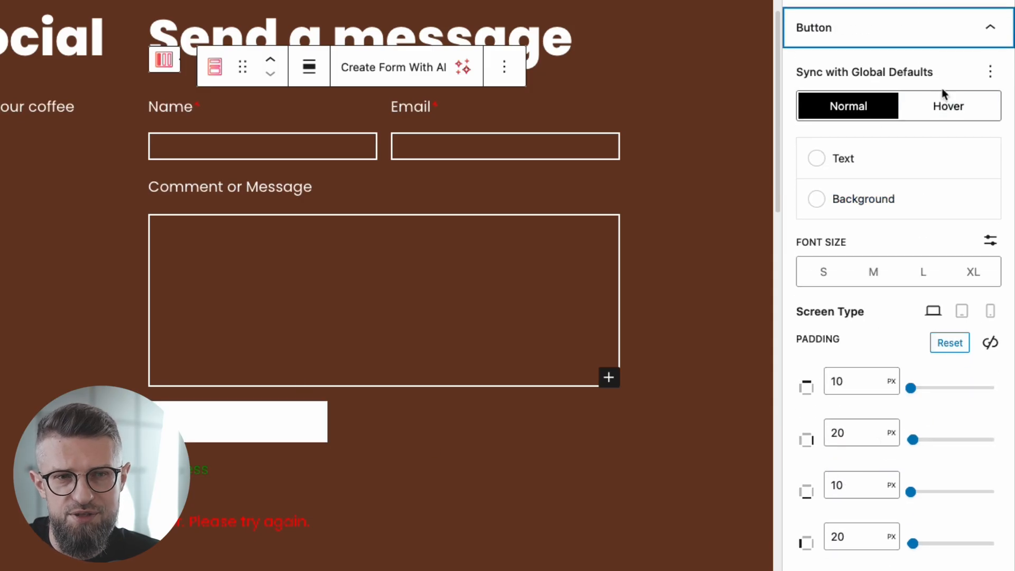
scroll(893, 460, "up", 4)
left_click(868, 412)
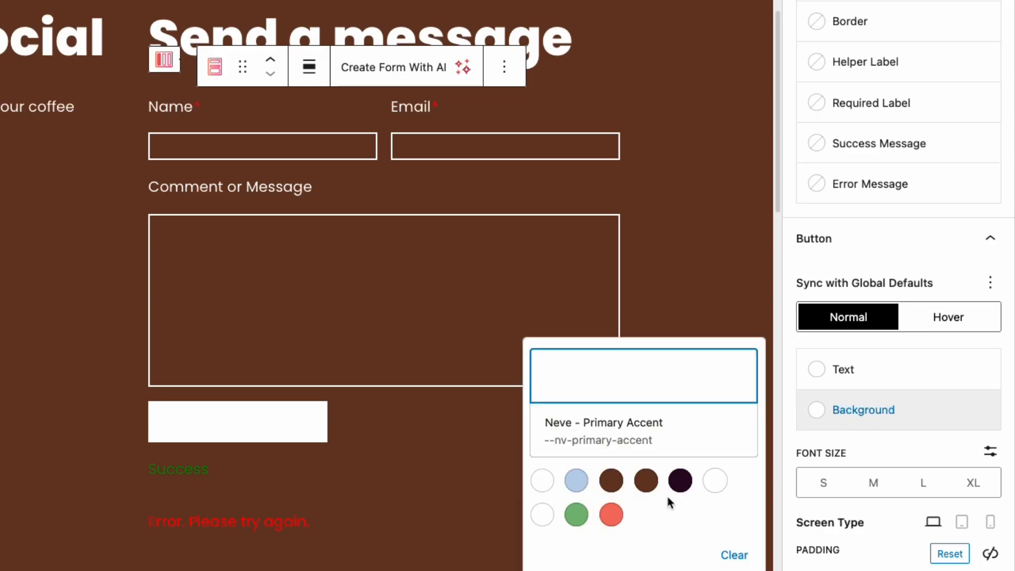
left_click(576, 481)
left_click(626, 481)
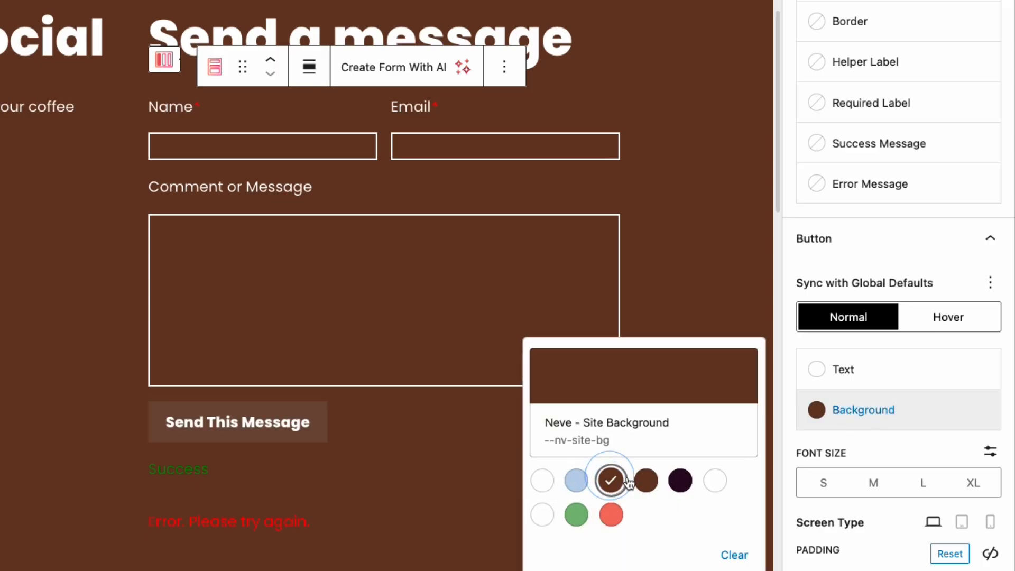
left_click(681, 480)
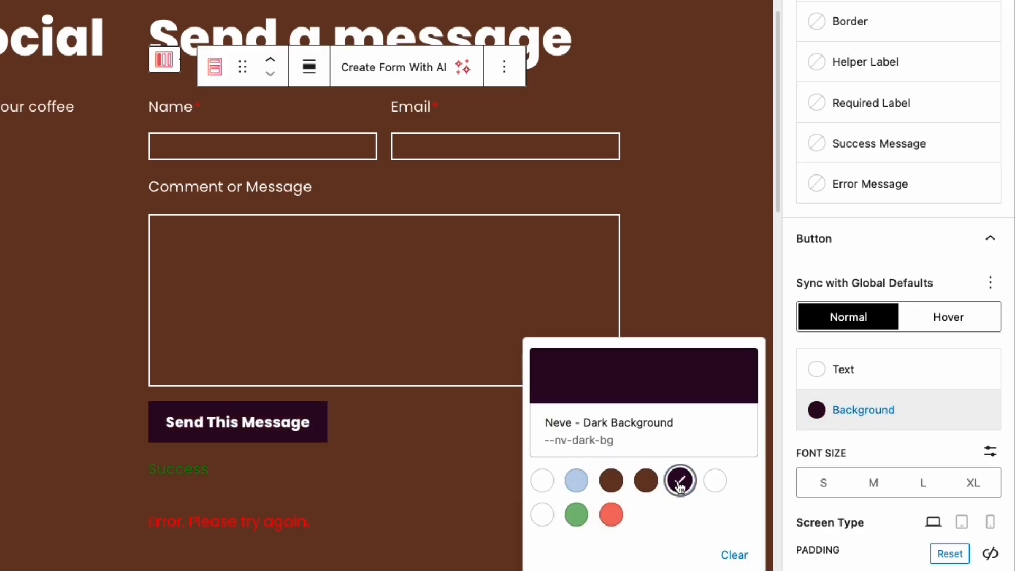
left_click(646, 480)
scroll(928, 95, "down", 5)
left_click(928, 91)
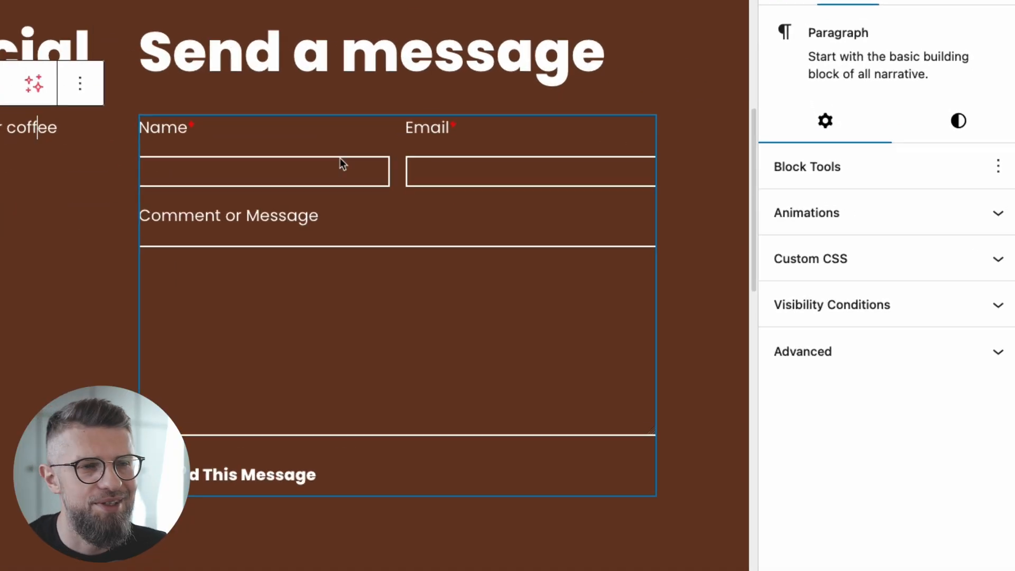
- Check the contact form's recipient e-mail and other form options without changing them, and review the live Contact page
left_click(334, 137)
left_click(161, 82)
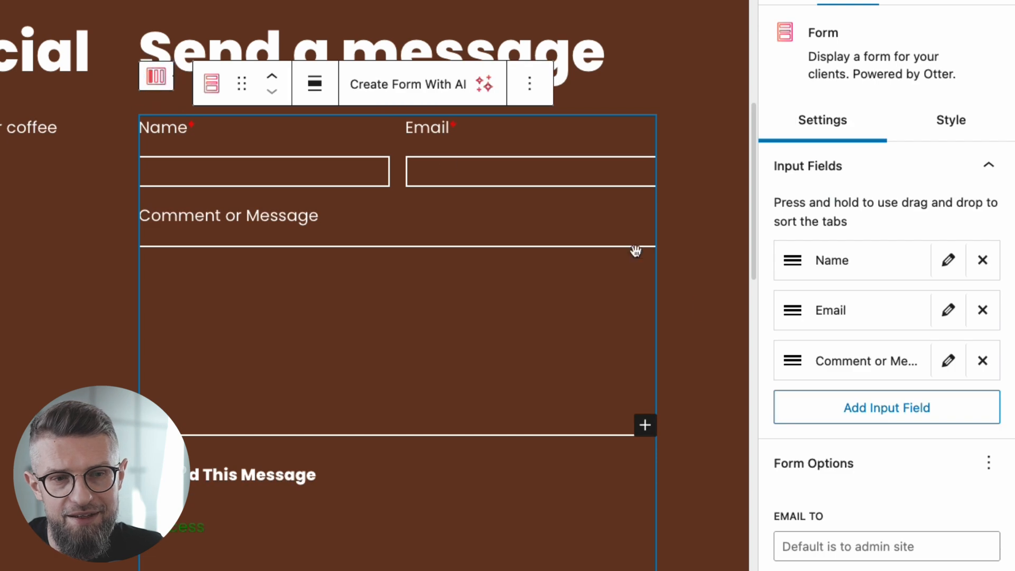
scroll(837, 523, "down", 1)
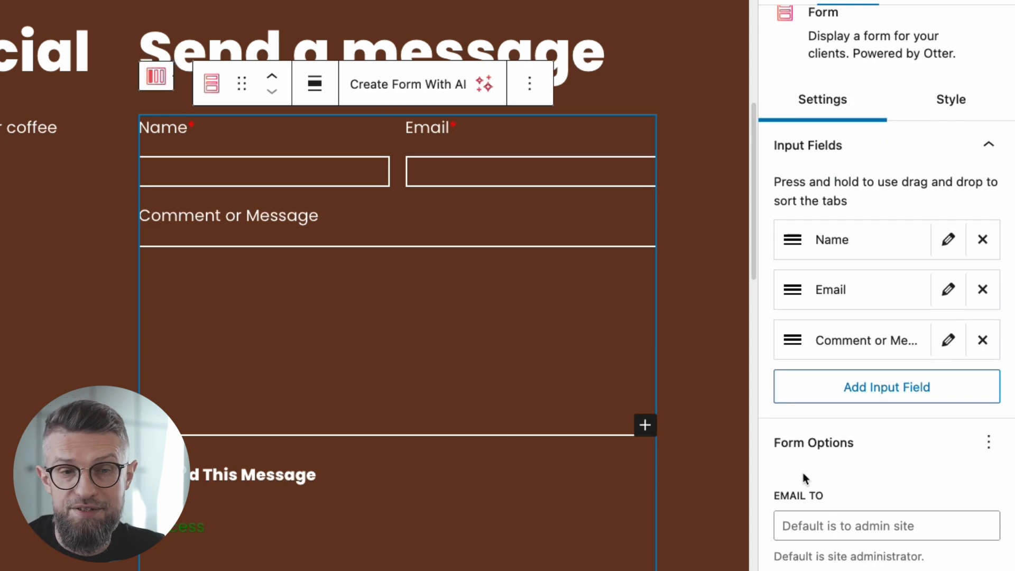
left_click(844, 526)
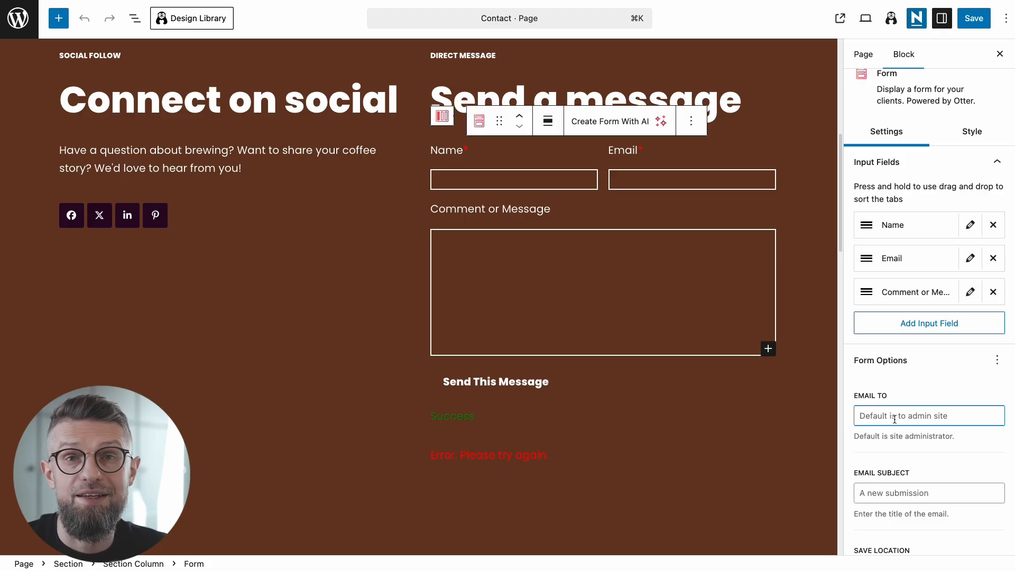
scroll(895, 420, "down", 4)
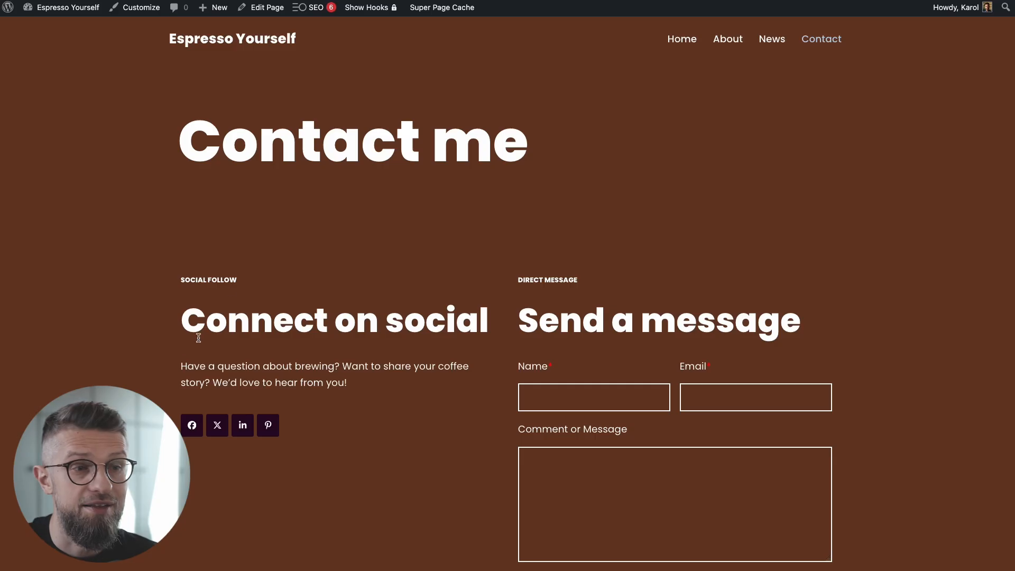
scroll(157, 381, "down", 5)
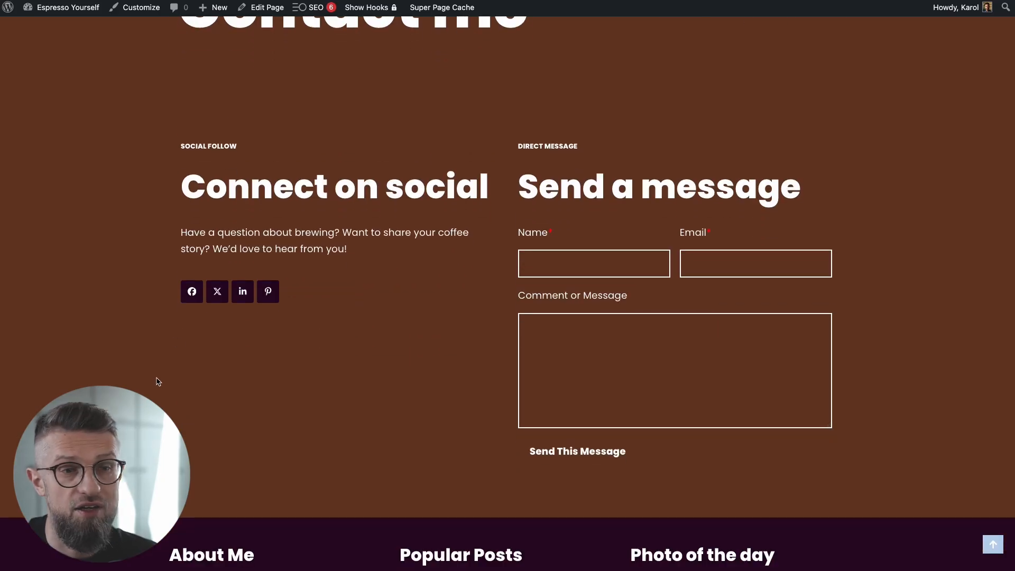
scroll(177, 344, "up", 3)
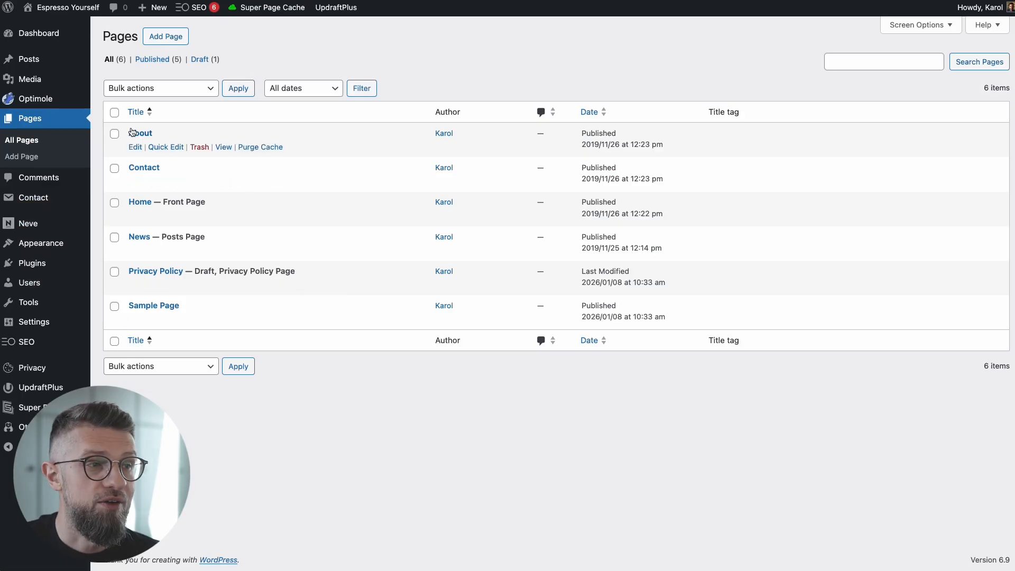
- Open the About page for editing and look over its image row, simplicity, Blog Posts, Services and My Story sections
left_click(140, 133)
scroll(346, 310, "up", 5)
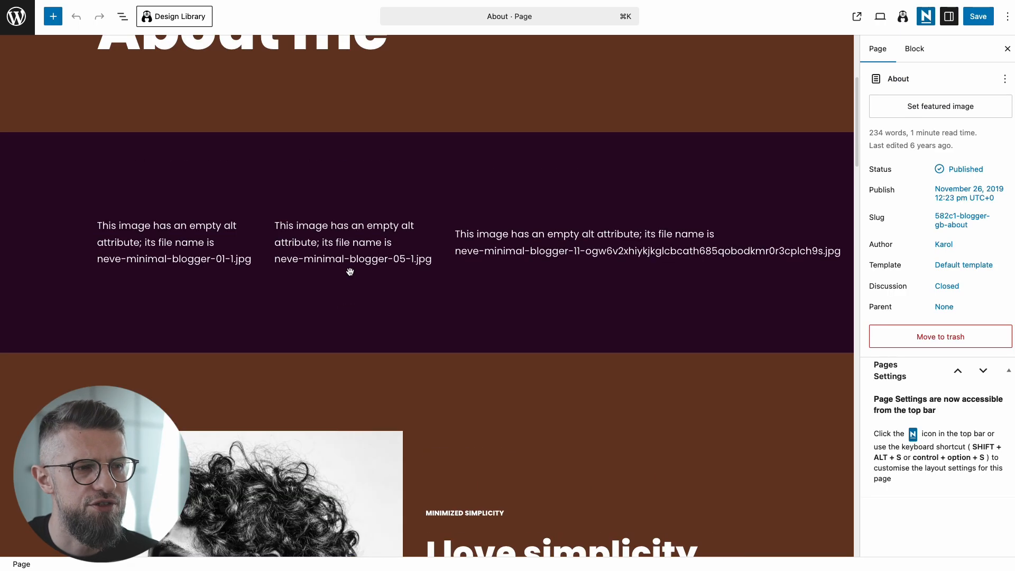
scroll(356, 282, "down", 15)
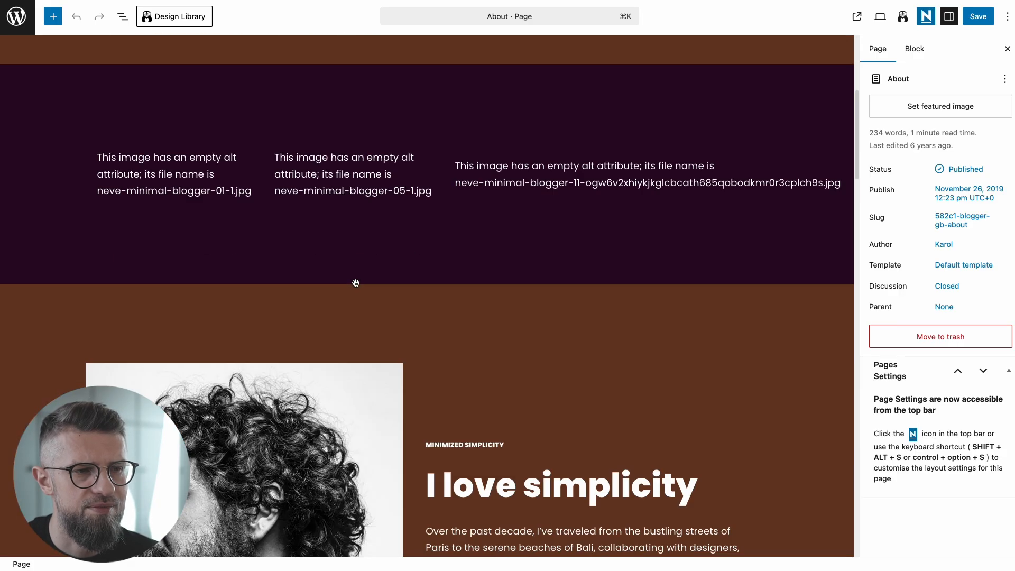
scroll(357, 283, "up", 4)
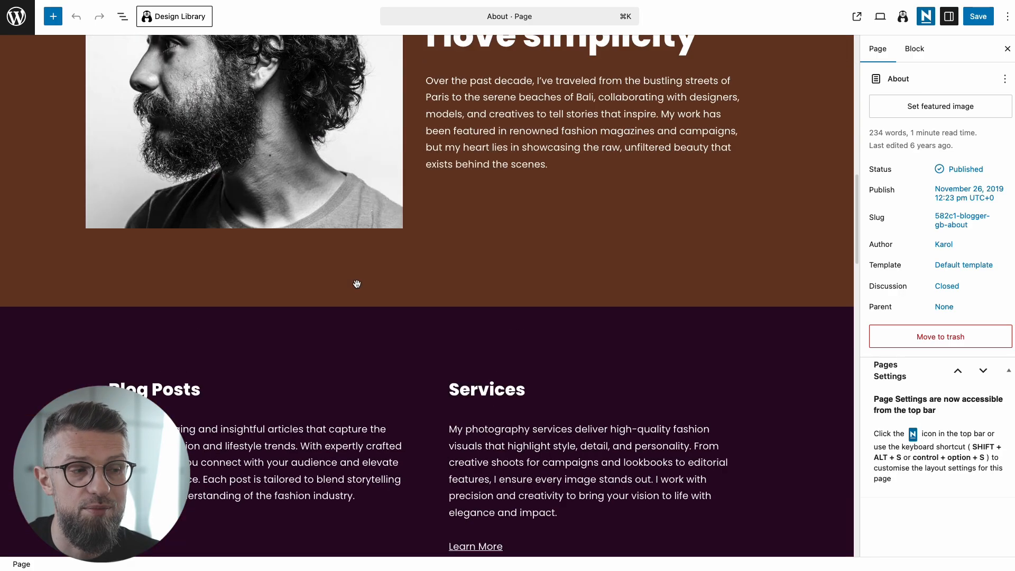
scroll(357, 283, "down", 6)
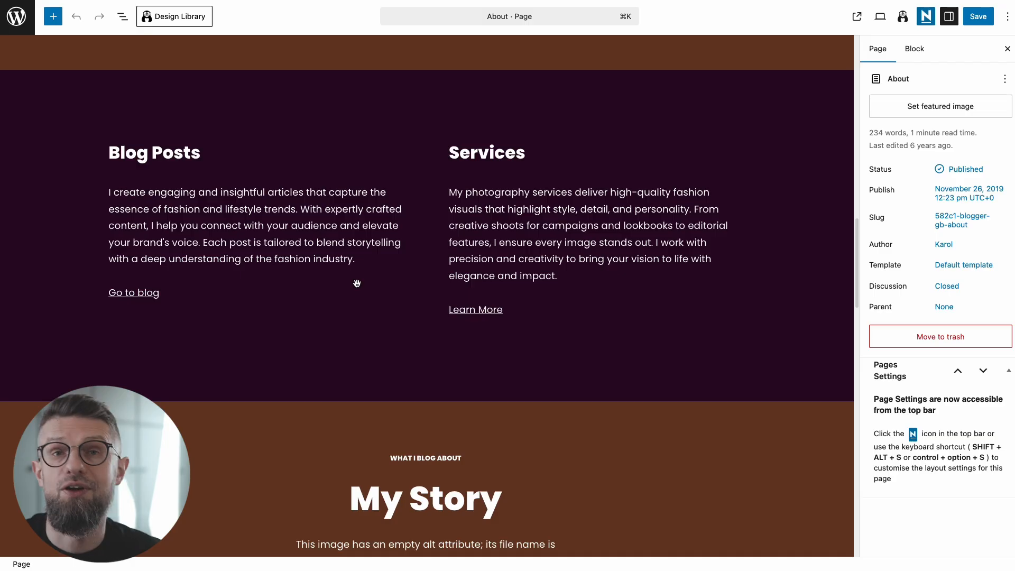
scroll(574, 201, "down", 1)
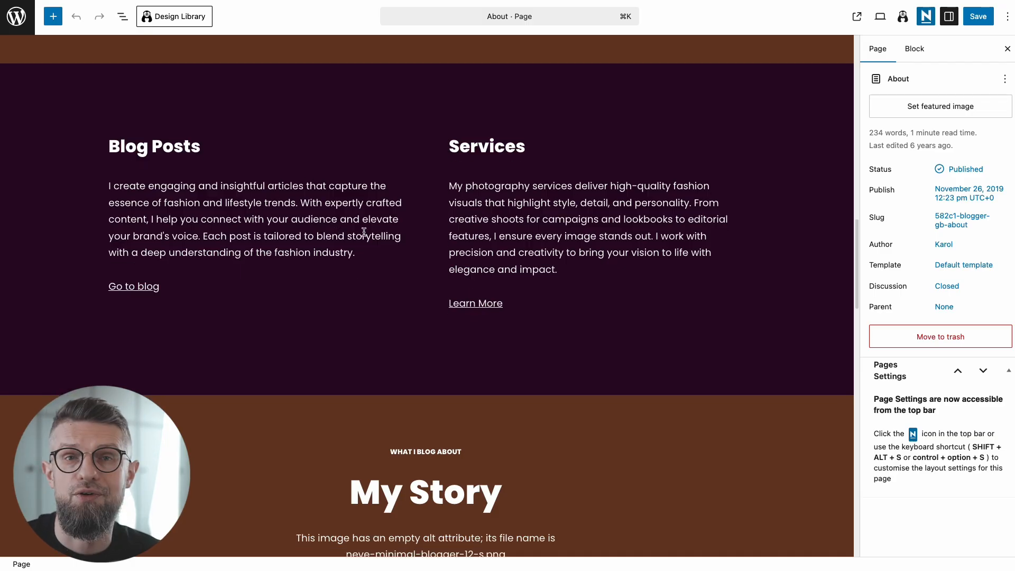
scroll(479, 294, "down", 3)
scroll(481, 291, "up", 10)
scroll(490, 286, "down", 3)
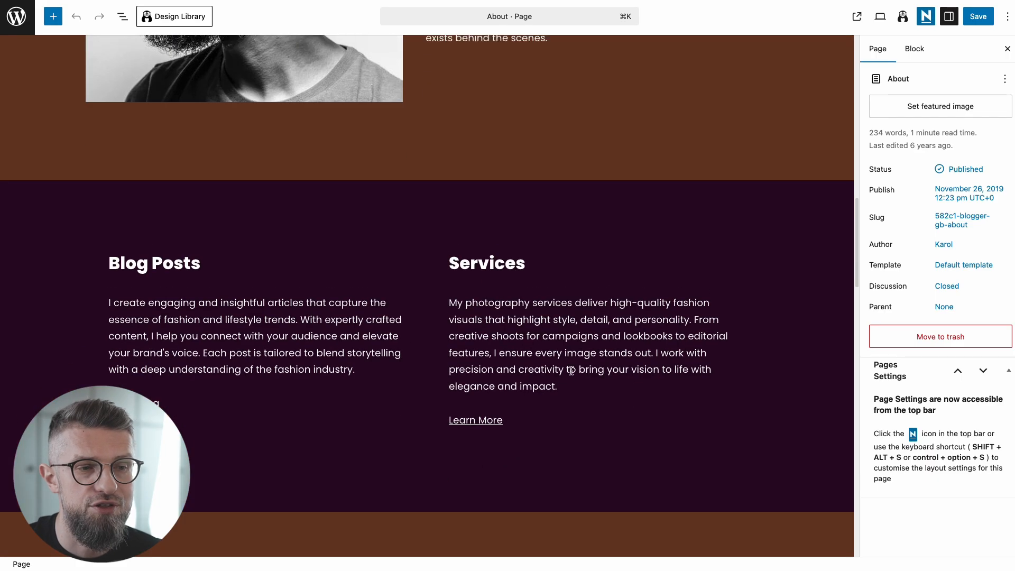
- Check the block library for content that could be added around the Services and Blog Posts paragraphs, and return to the page list
left_click(571, 370)
left_click(53, 16)
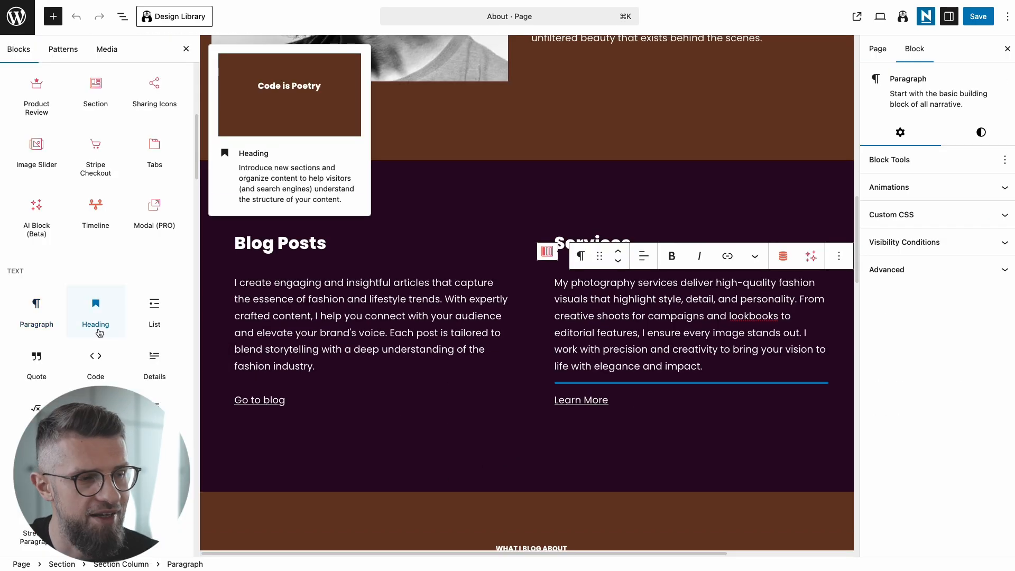
left_click(418, 324)
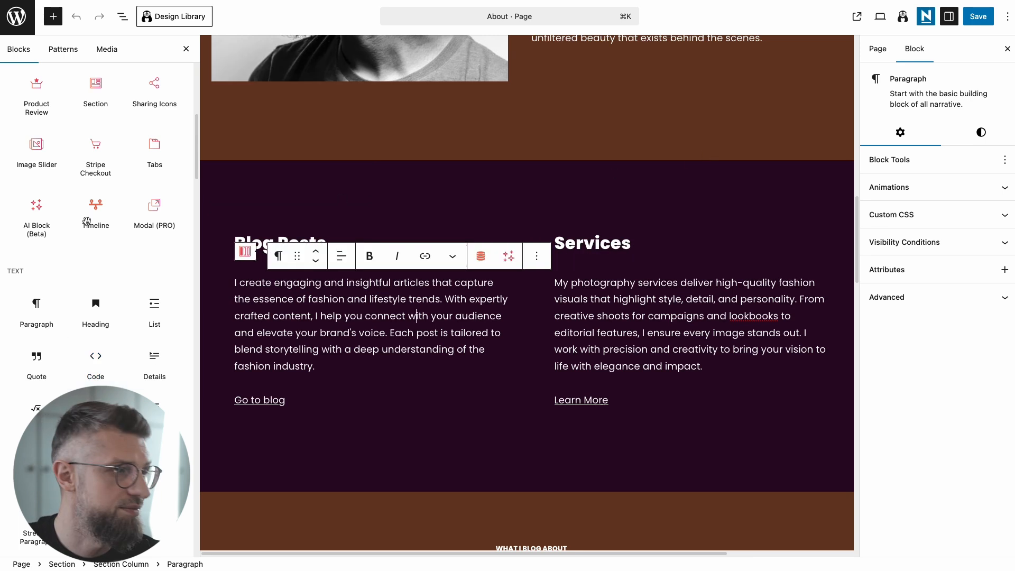
left_click(418, 397)
left_click(17, 17)
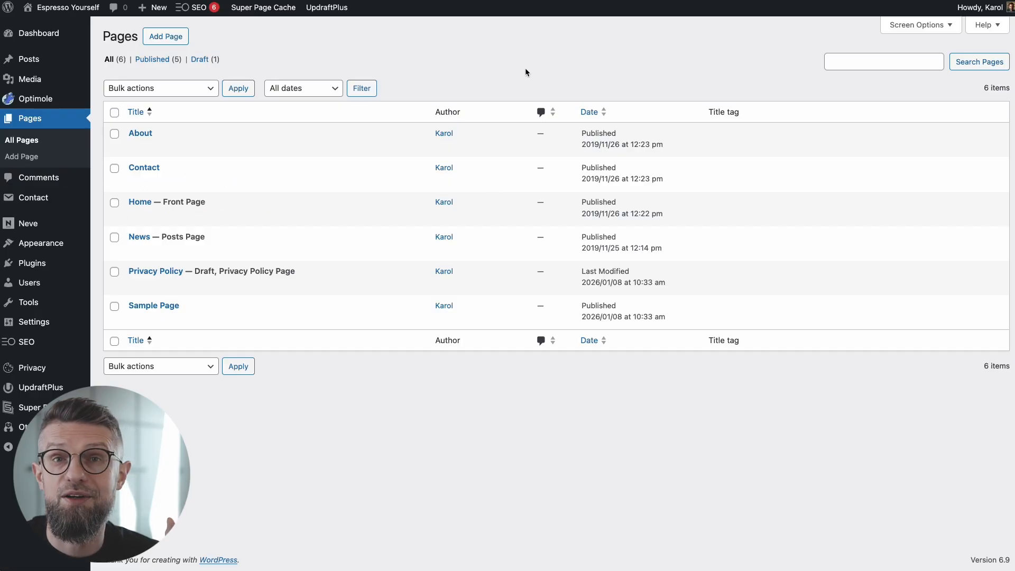
- Move all the existing demo blog posts to the trash in bulk
mouse_move(30, 77)
left_click(29, 59)
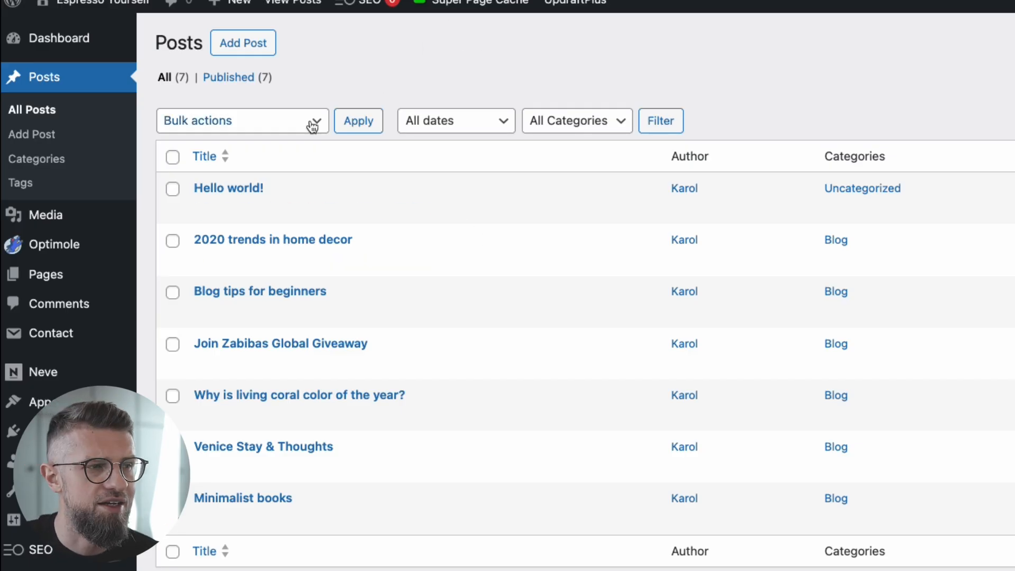
left_click(172, 157)
left_click(217, 121)
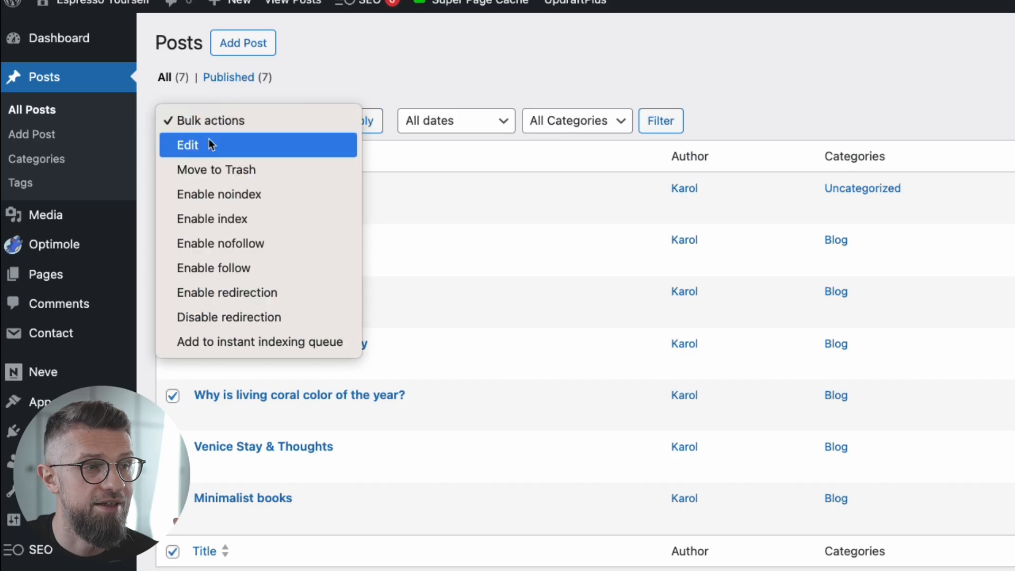
left_click(229, 170)
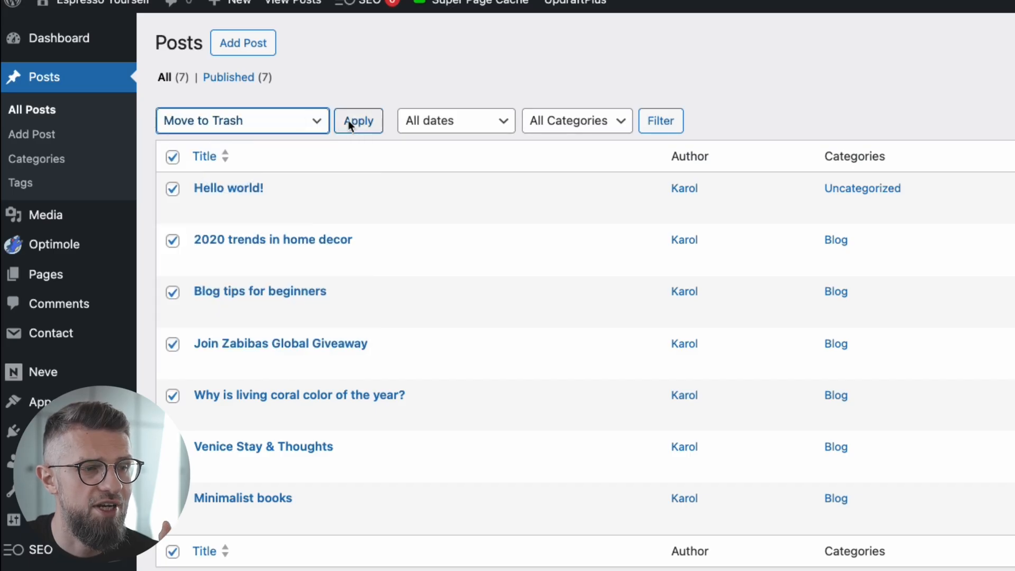
left_click(349, 122)
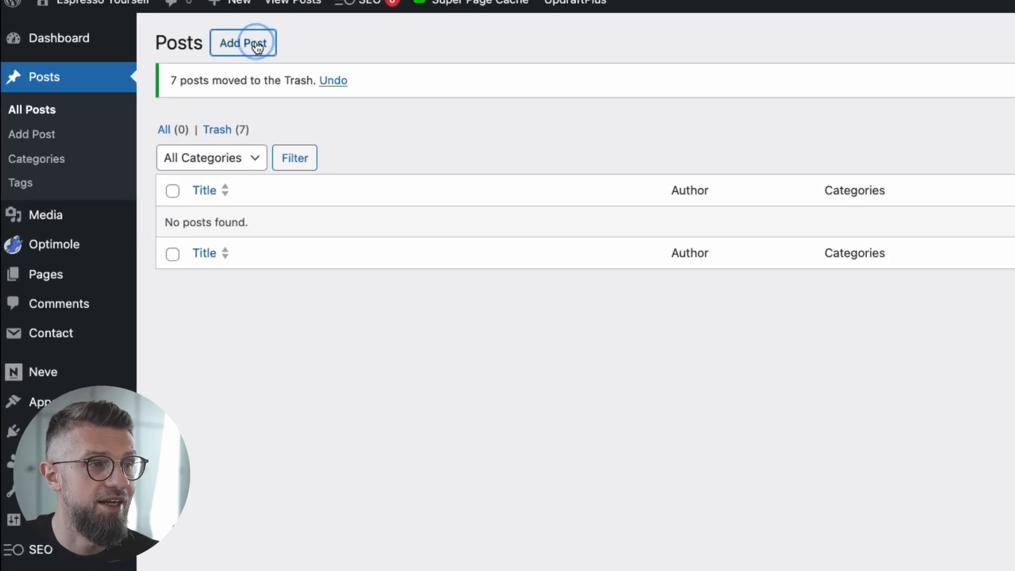
- Create a new post titled "The Pour-Over Revolution: Why Manual Brewing Makes Better Coffee"
left_click(258, 48)
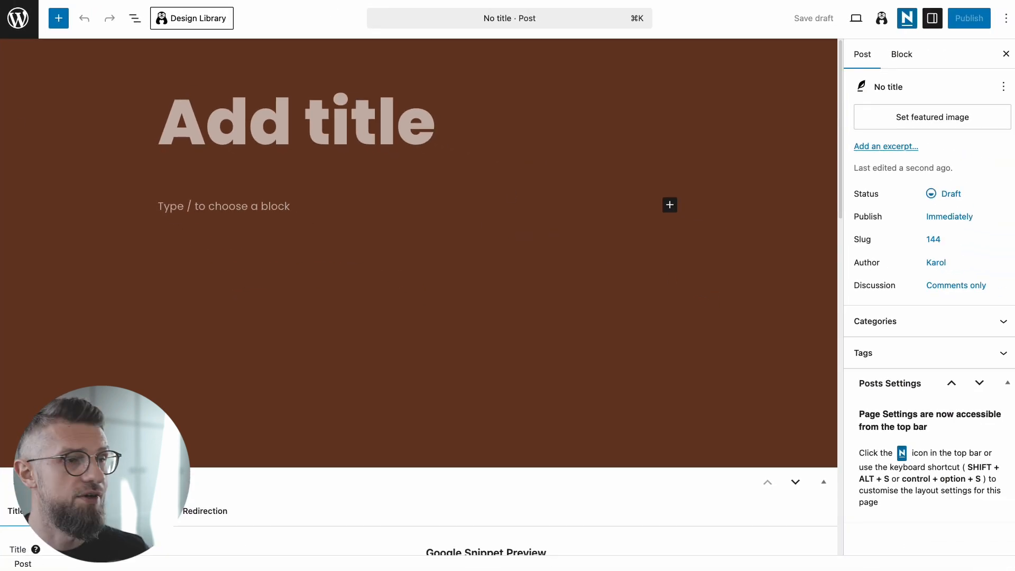
left_click(226, 158)
type("The Pour-Over Revolution: Why Manual Brewing Makes Better Coffee")
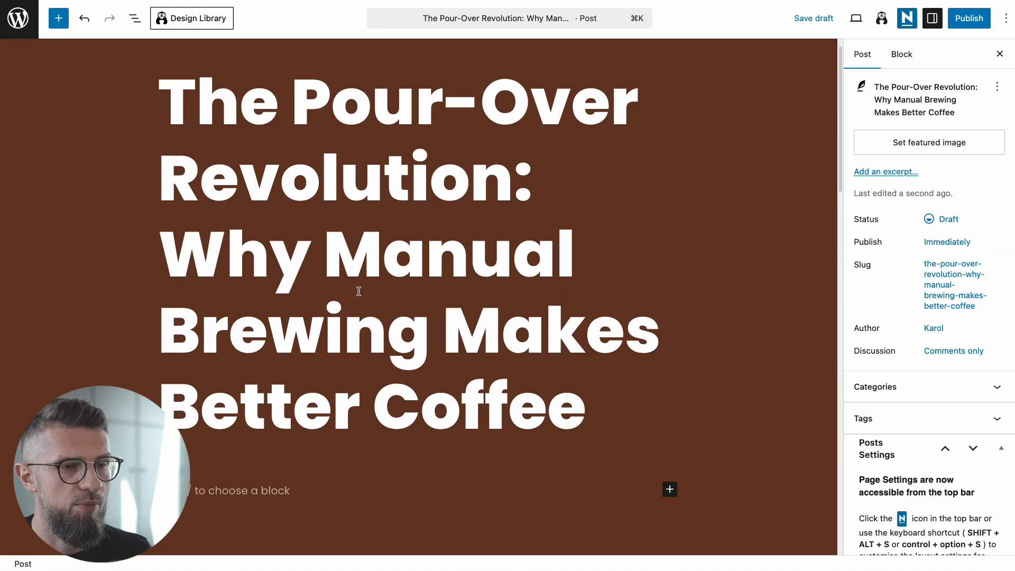
- Paste the prepared pour-over article text into the post body below the title and check it through
scroll(358, 291, "down", 3)
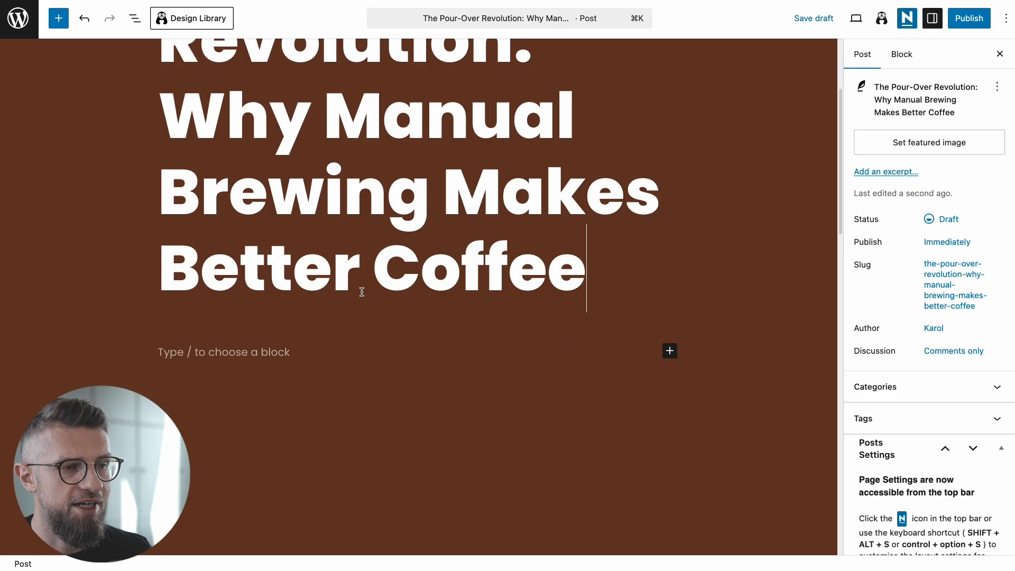
left_click(238, 355)
key("super+v")
scroll(397, 312, "up", 10)
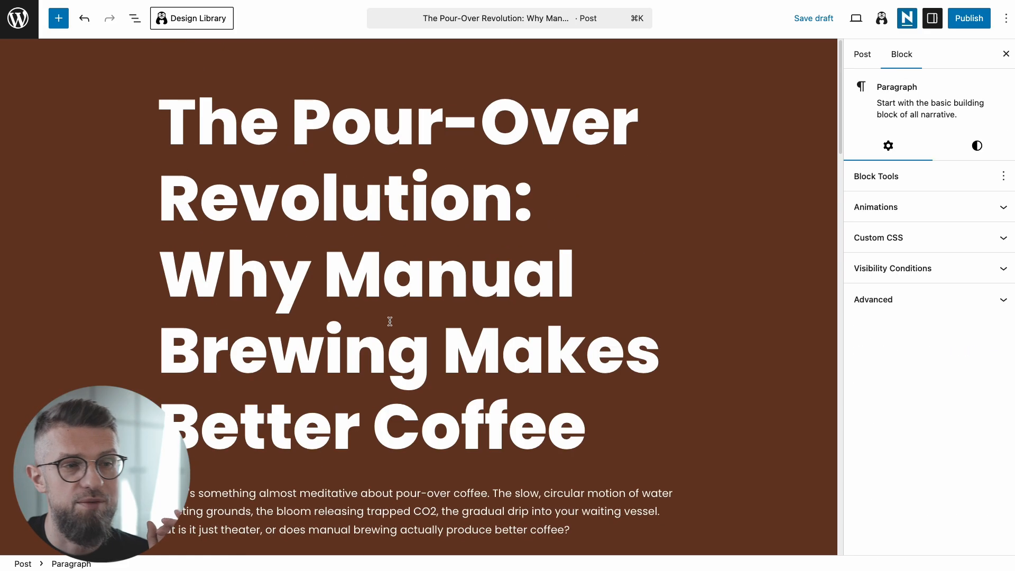
scroll(400, 317, "down", 3)
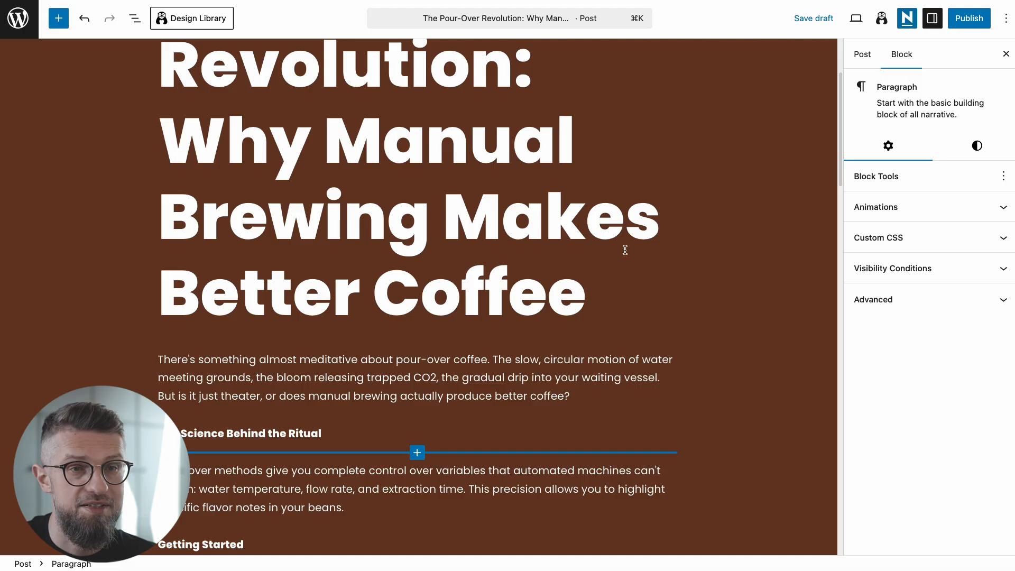
scroll(501, 356, "down", 10)
scroll(495, 346, "up", 6)
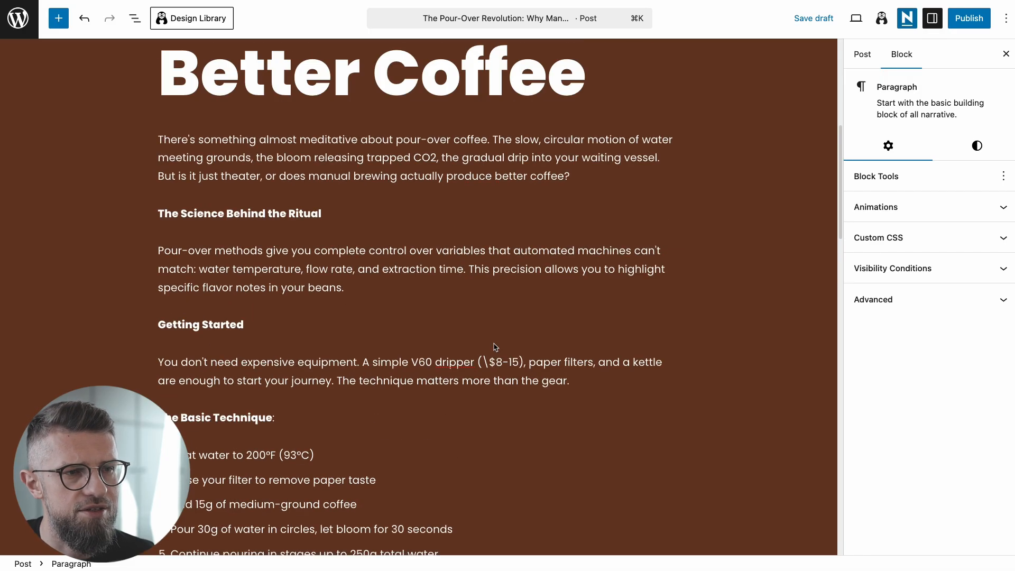
scroll(495, 349, "up", 3)
- Set the media library photo of latte cups among green plants as the post's featured image
left_click(864, 56)
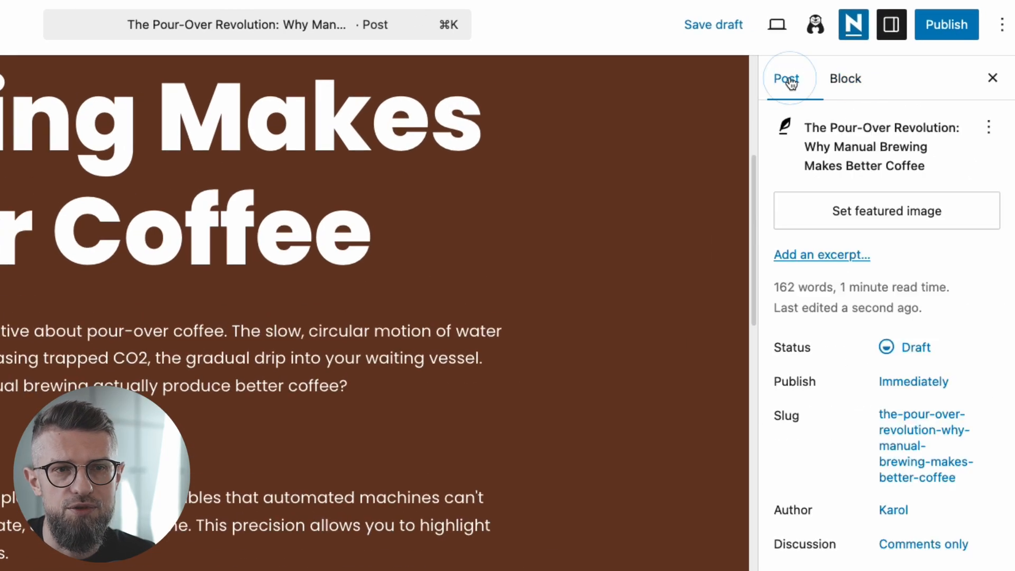
left_click(906, 211)
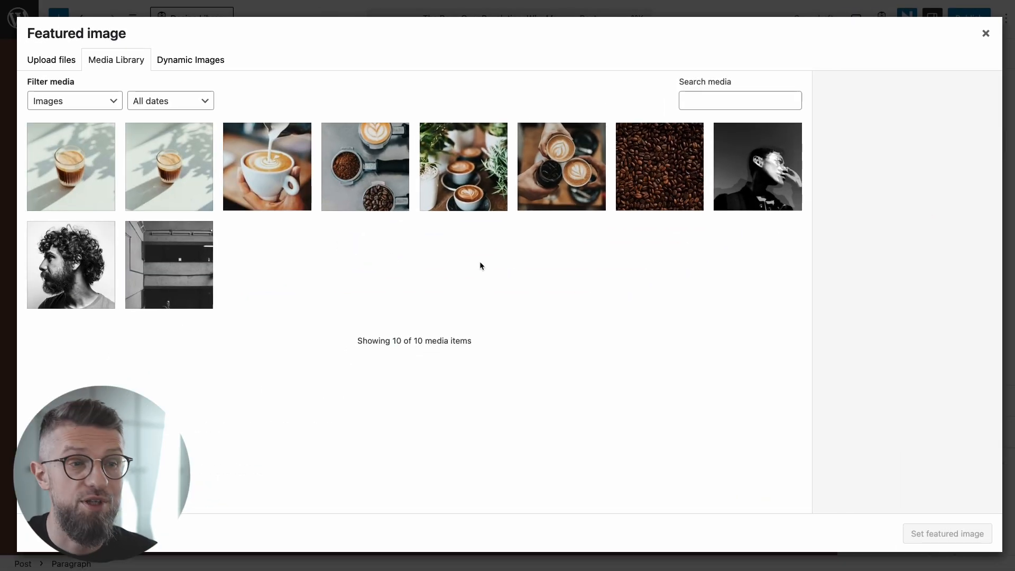
left_click(456, 201)
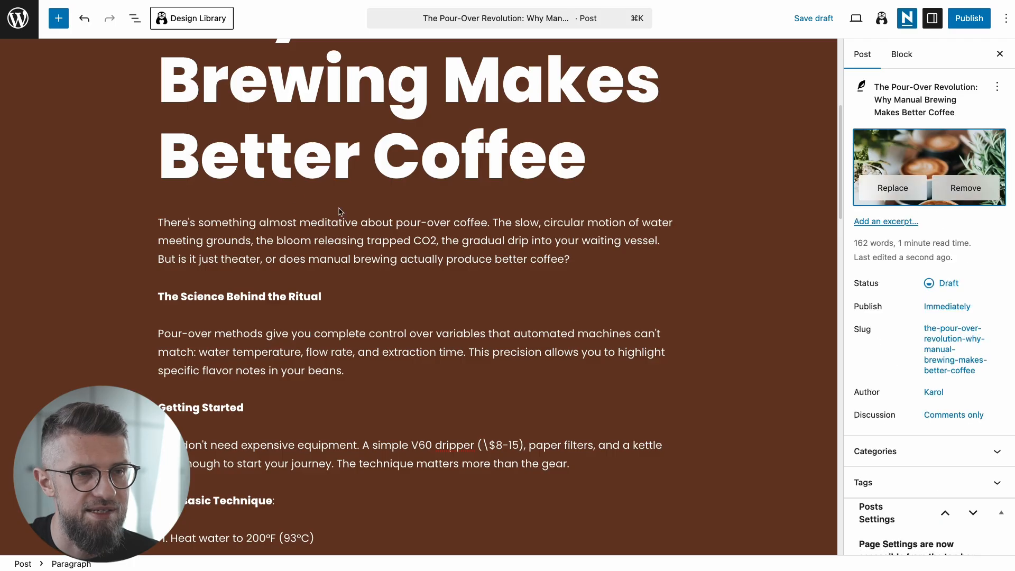
scroll(772, 329, "up", 5)
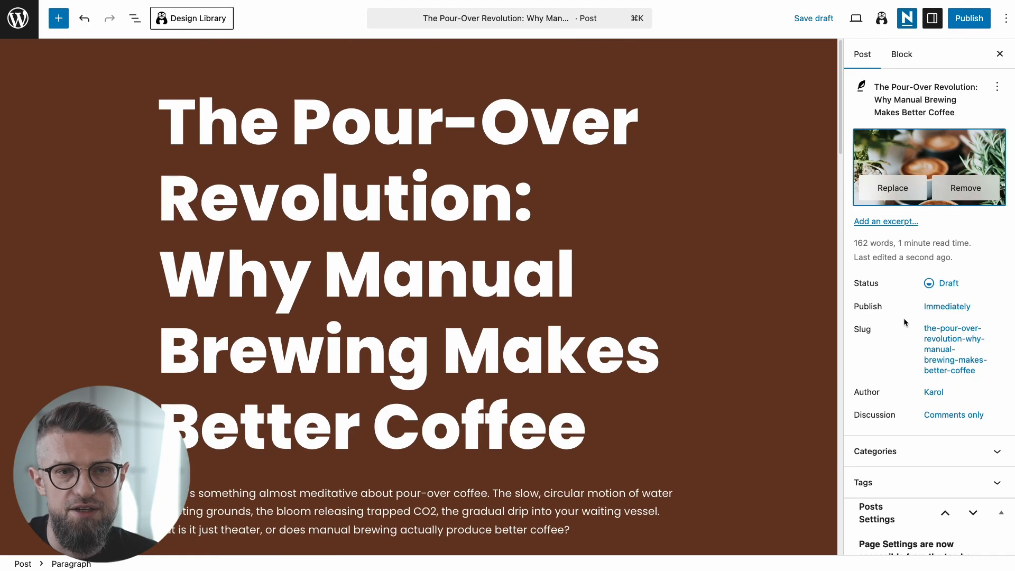
- Look over the post's SEO options, including content analysis, title and meta description settings, and social previews
scroll(698, 447, "down", 15)
scroll(692, 447, "up", 3)
right_click(690, 449)
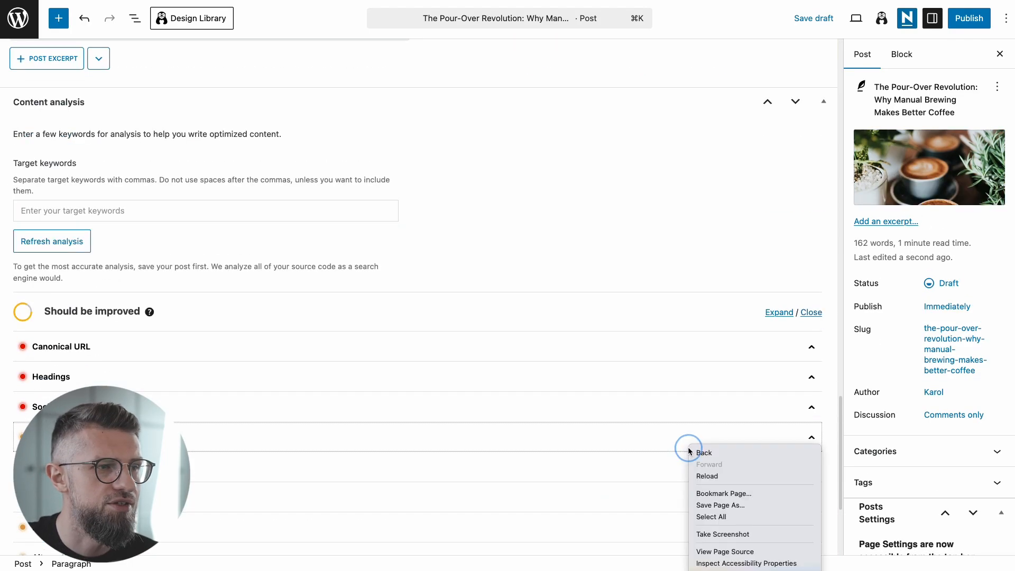
left_click(636, 290)
scroll(635, 291, "up", 6)
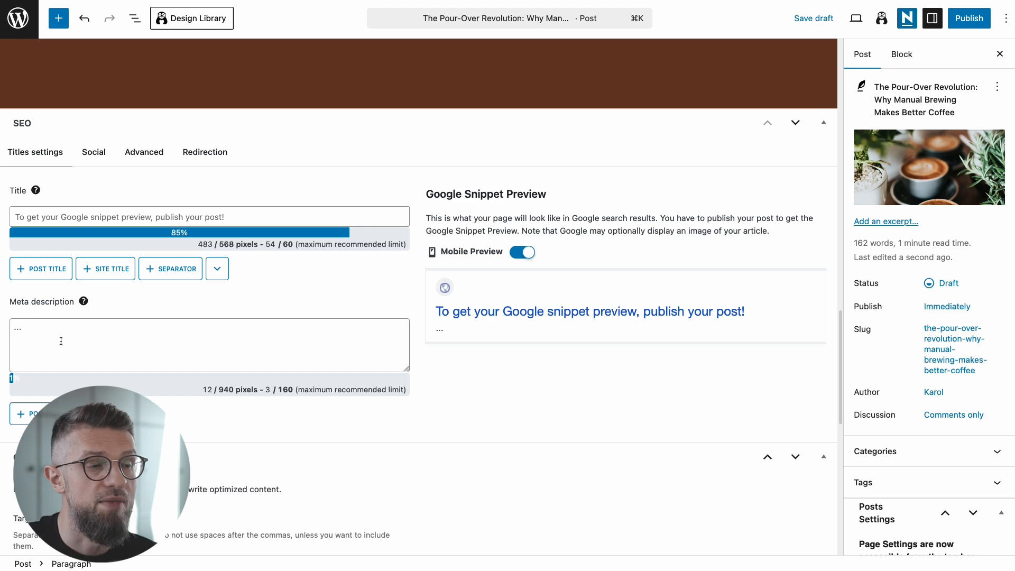
left_click(93, 152)
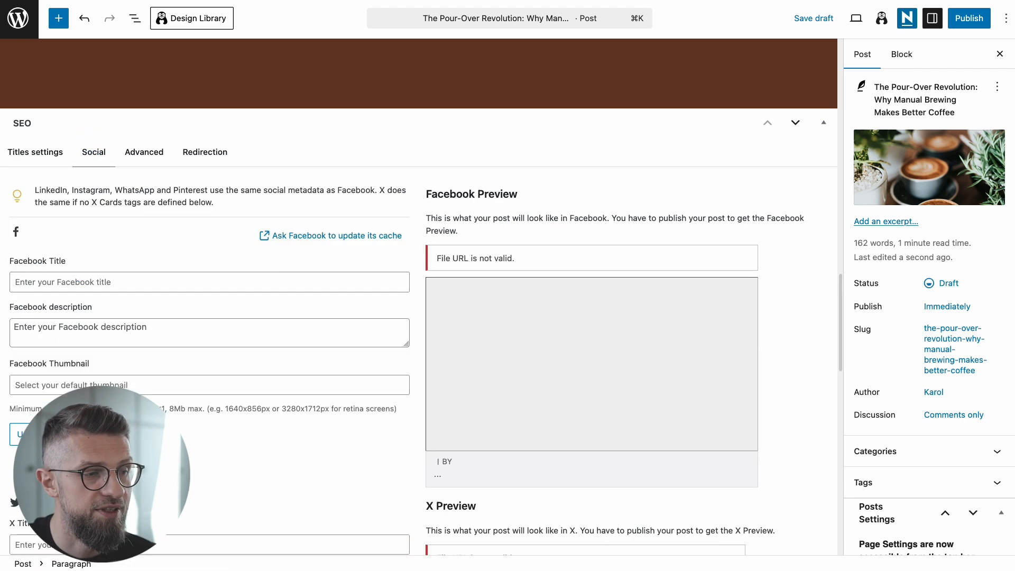
scroll(418, 307, "down", 3)
scroll(173, 418, "up", 10)
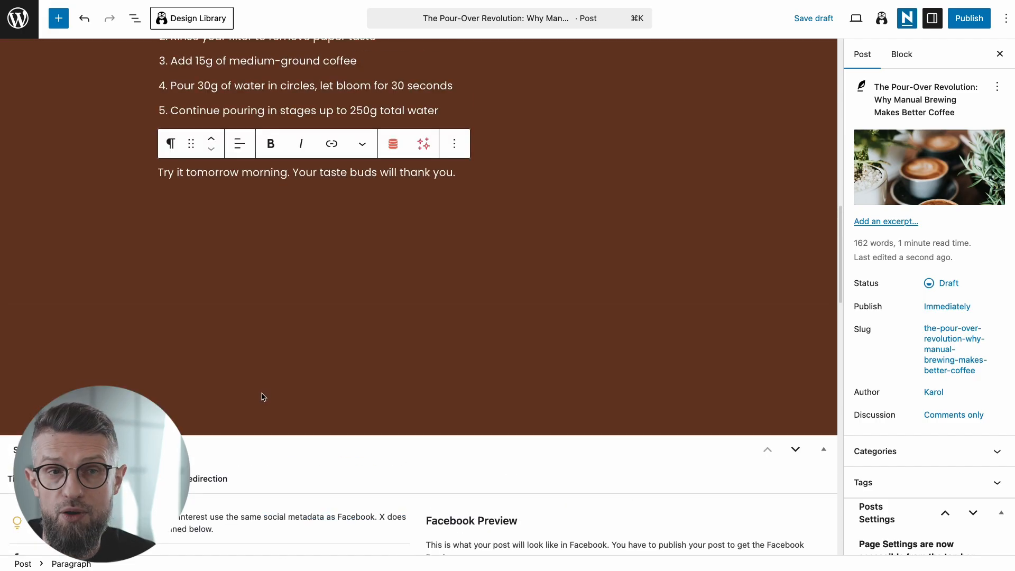
- Publish the pour-over post and review it on the live site
left_click(939, 25)
left_click(941, 27)
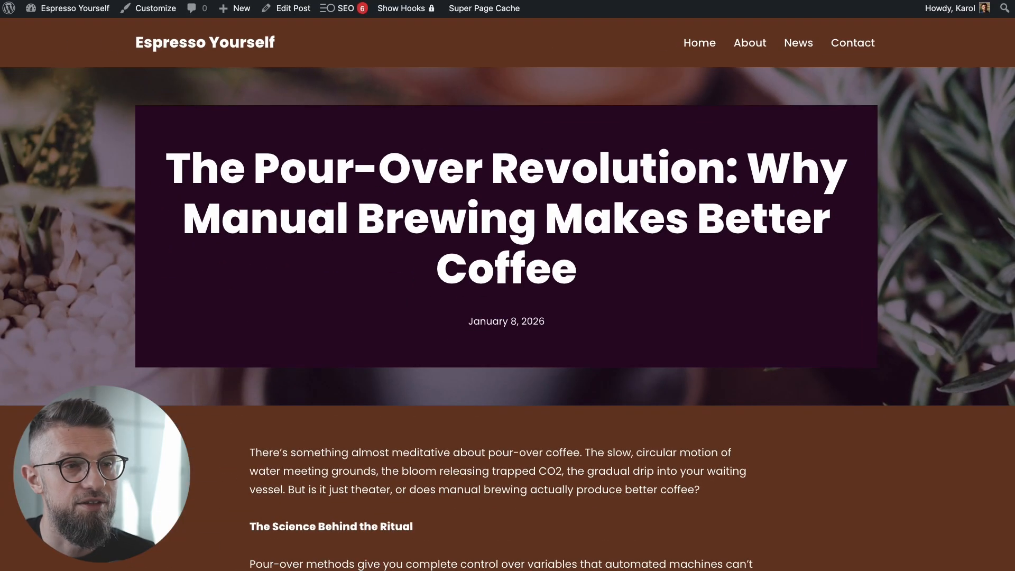
scroll(507, 286, "down", 20)
scroll(77, 378, "down", 5)
scroll(76, 378, "up", 20)
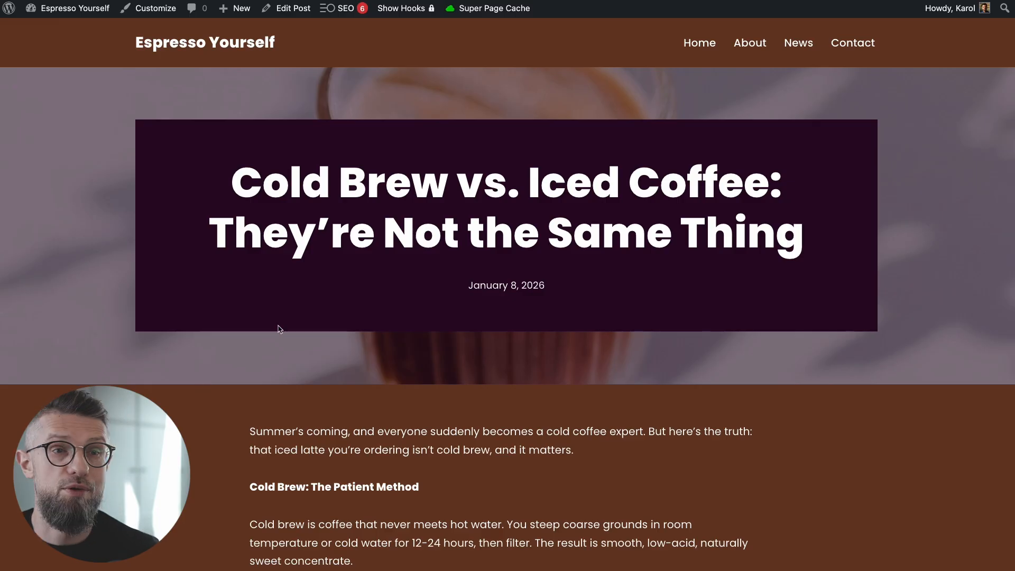
- View the live News page and check how the published posts are listed
left_click(792, 51)
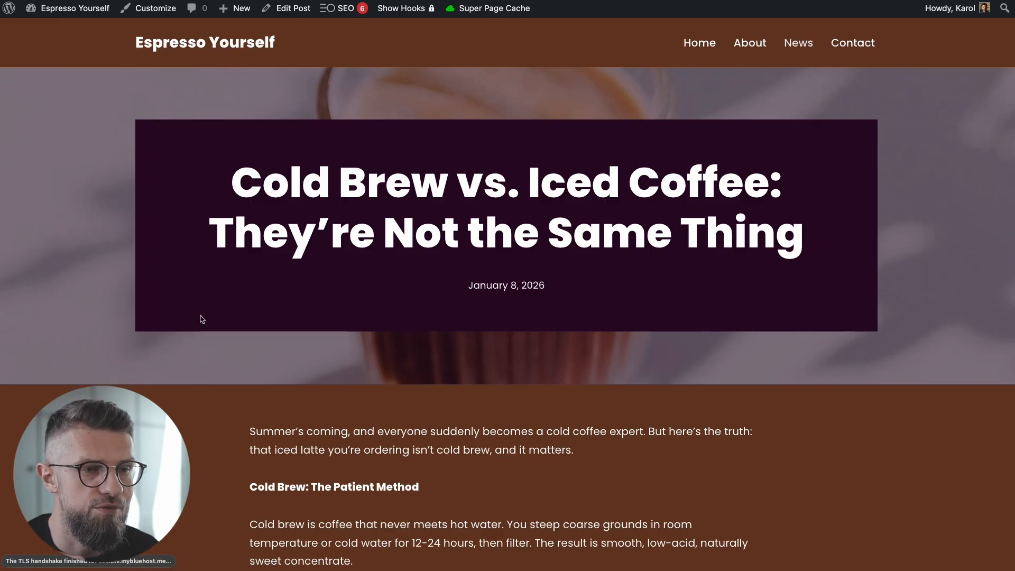
scroll(166, 364, "down", 10)
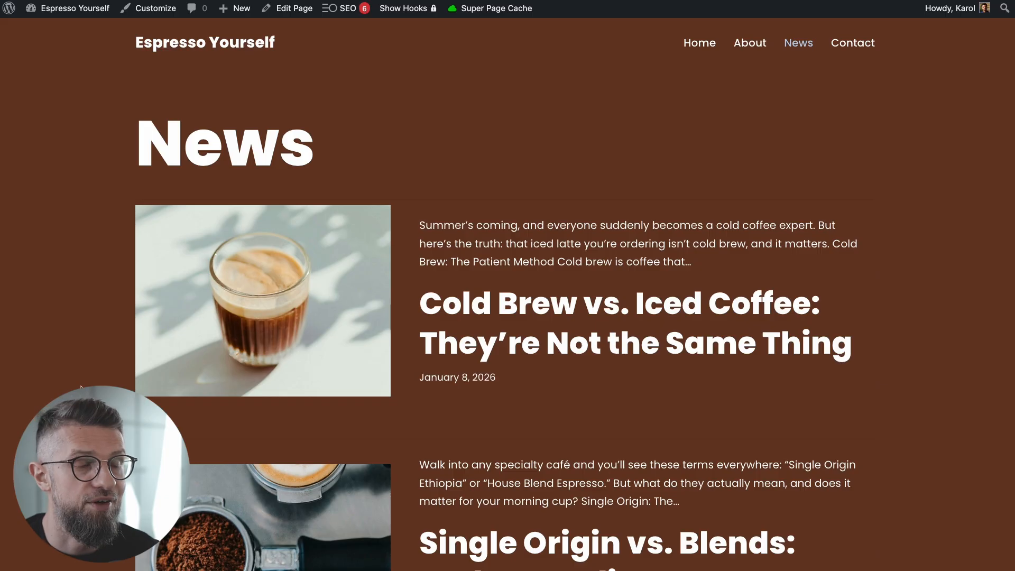
scroll(85, 370, "down", 1)
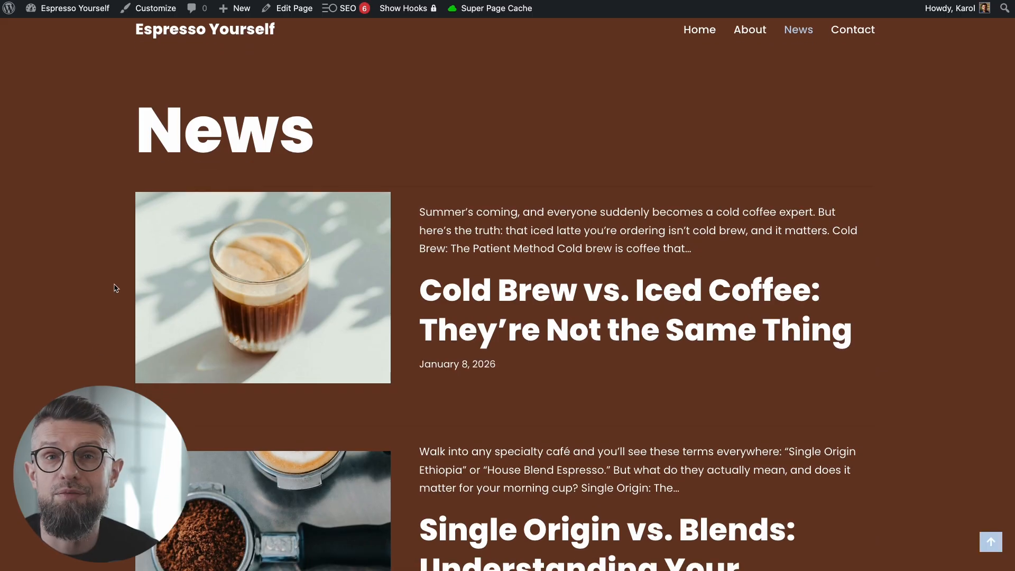
scroll(116, 288, "up", 1)
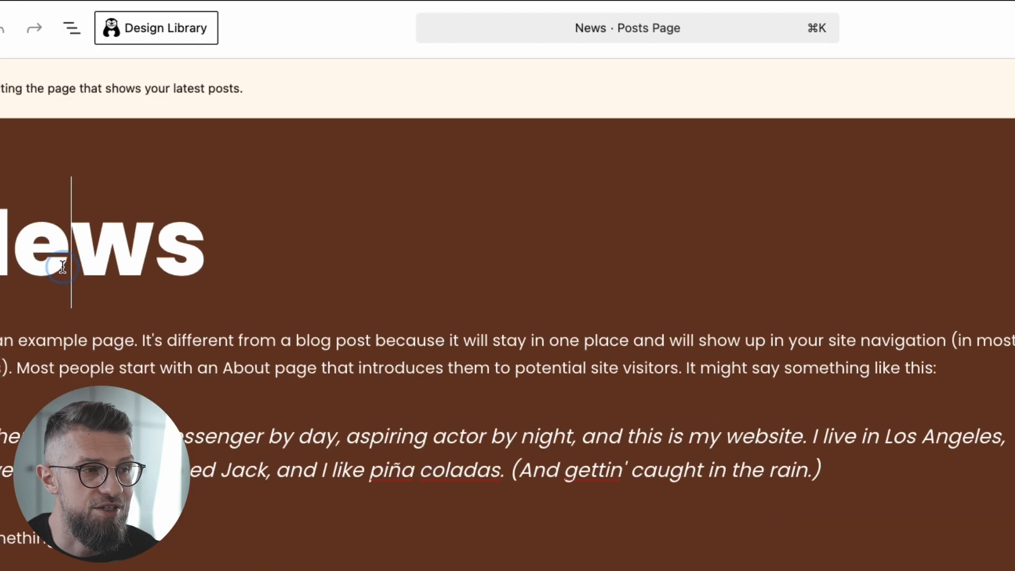
- Rename the News page as Blog, save it, and view the live page
double_click(71, 238)
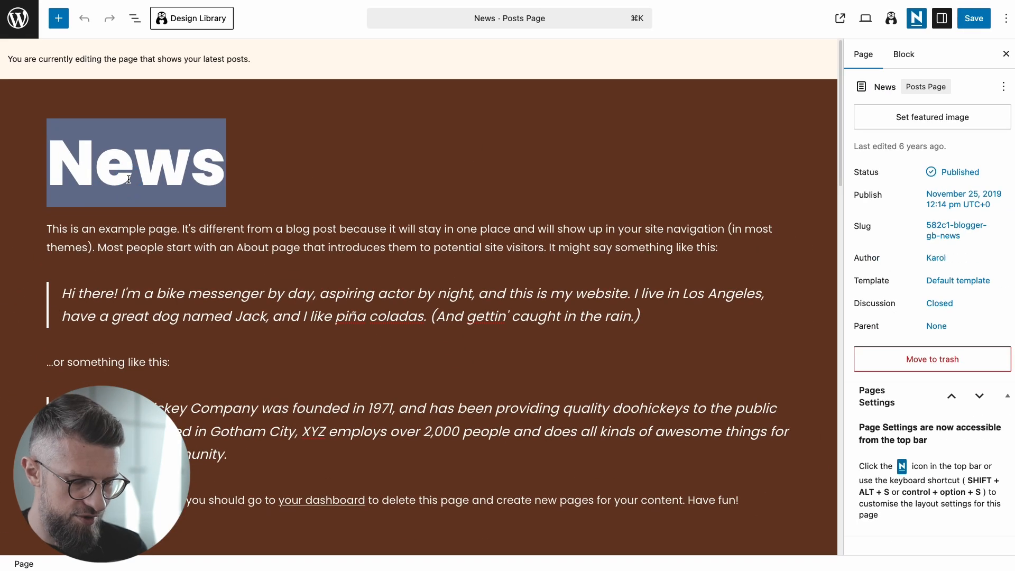
type("Blog")
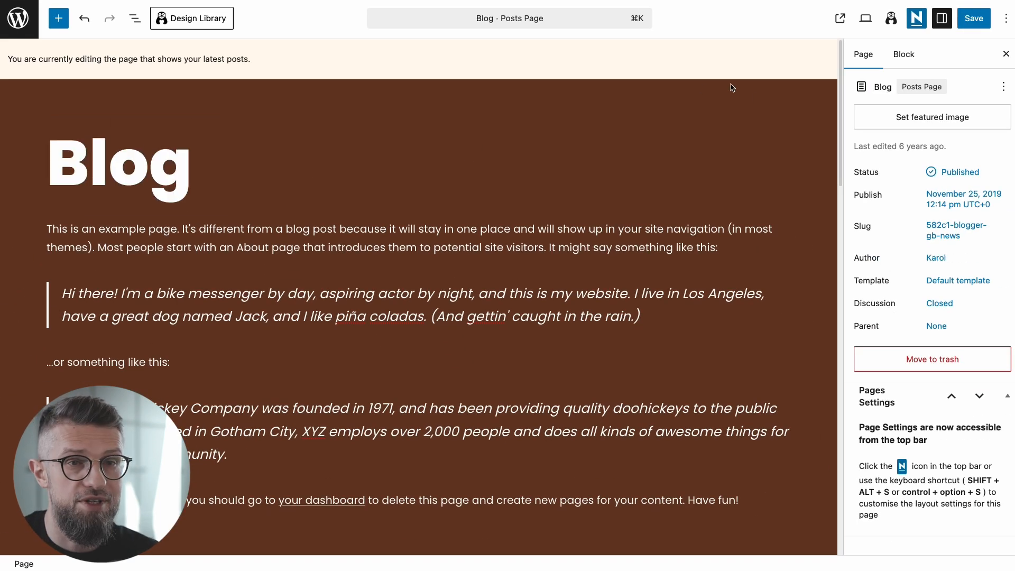
left_click(974, 18)
left_click(115, 510)
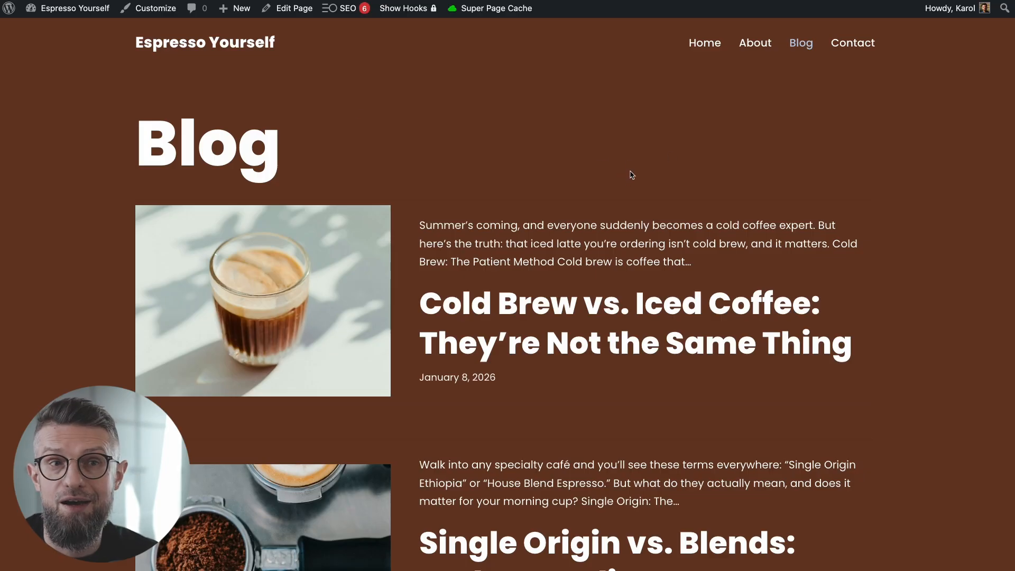
- Check the live Blog page and the site's home page
scroll(209, 50, "down", 1)
left_click(214, 36)
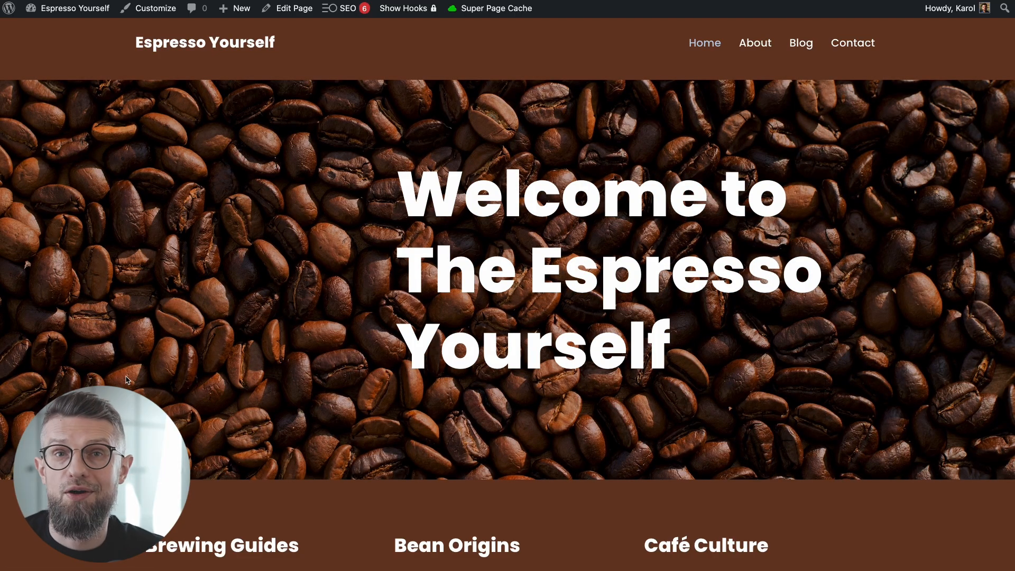
scroll(227, 233, "down", 1)
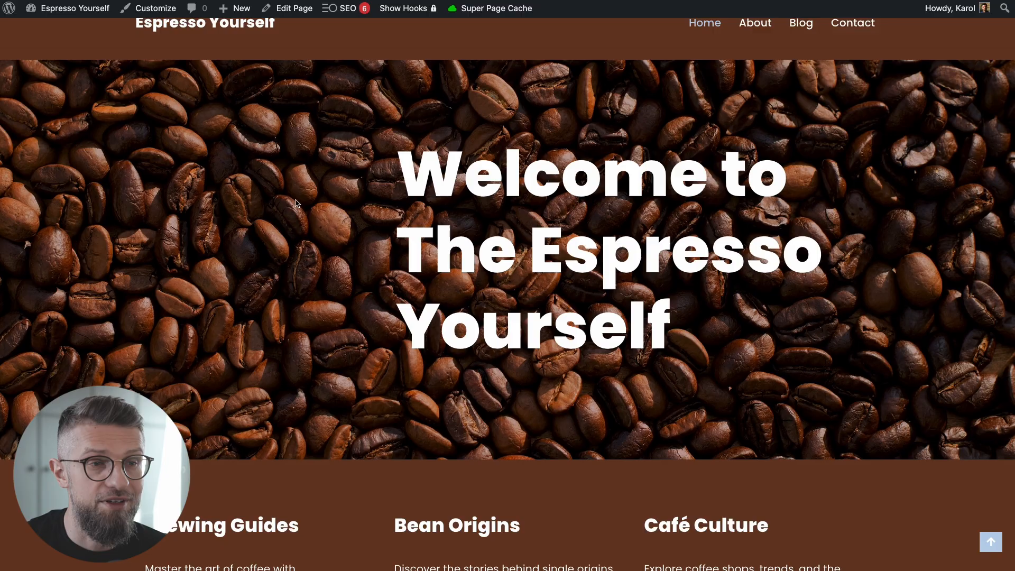
scroll(296, 204, "up", 1)
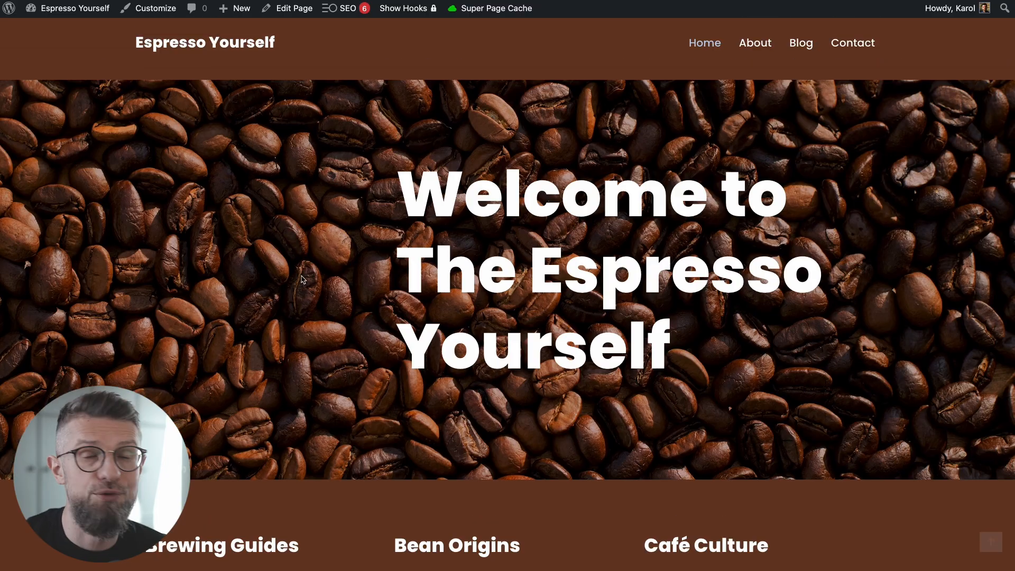